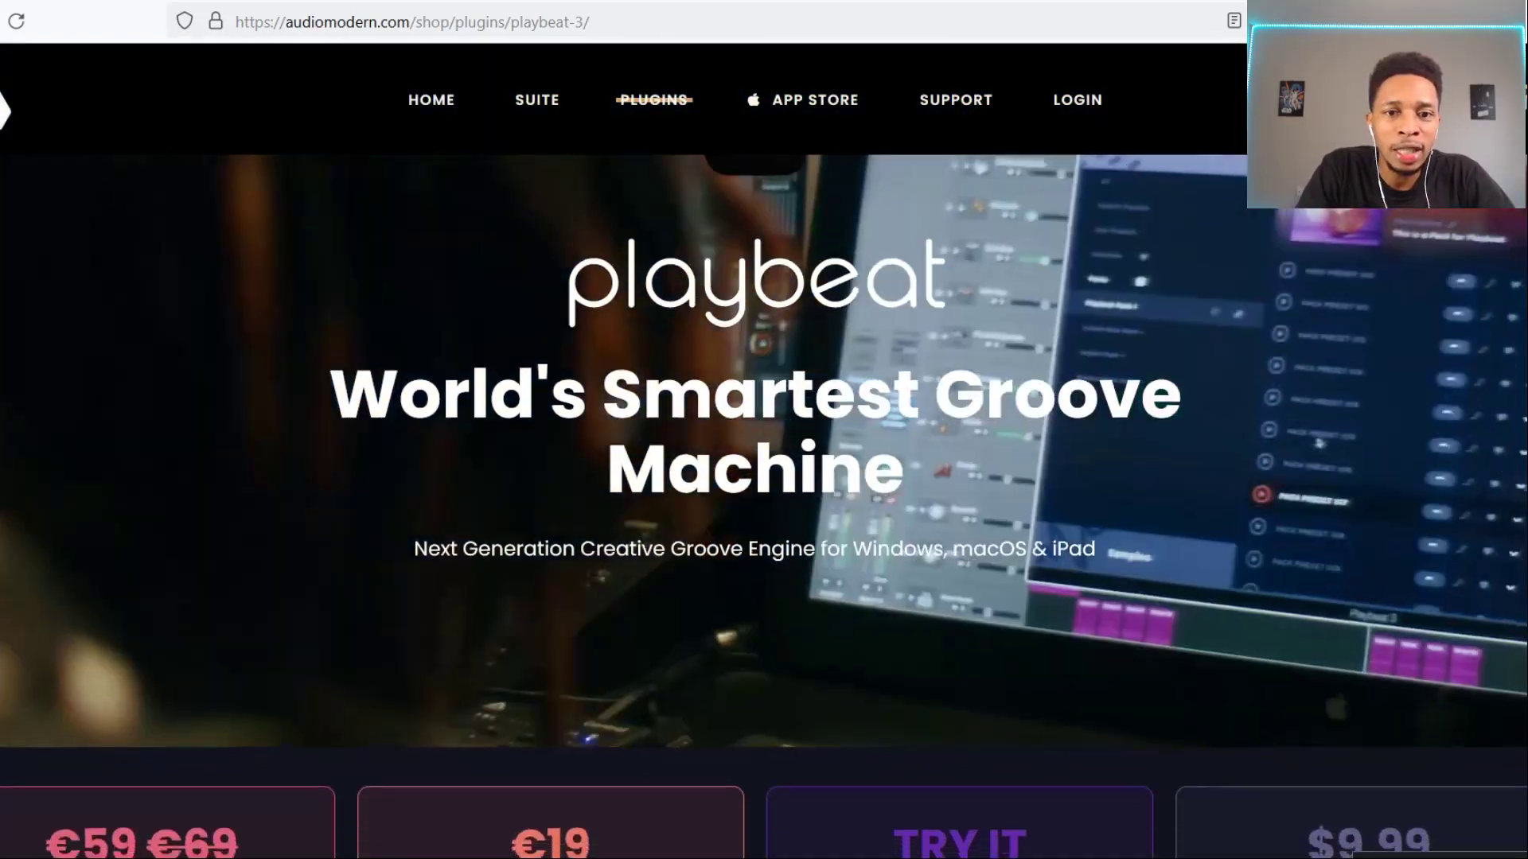
# - Look through the Playbeat 3 product page for its purchase options, sequencers, remix editing, preset and sample management, and custom packs
pyautogui.scroll(-5, 711, 530)
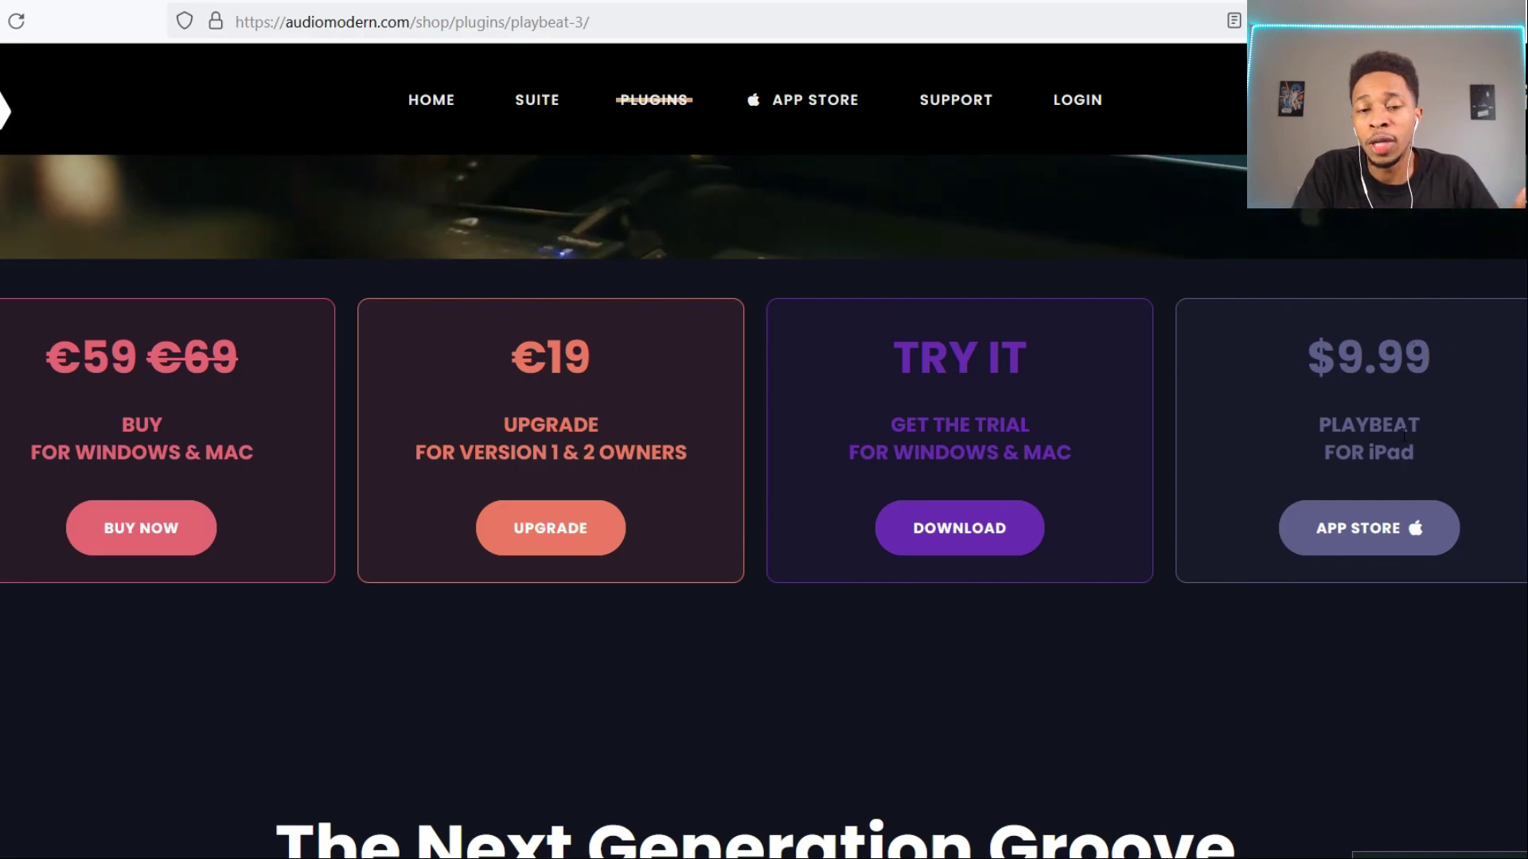
pyautogui.scroll(-3, 1404, 435)
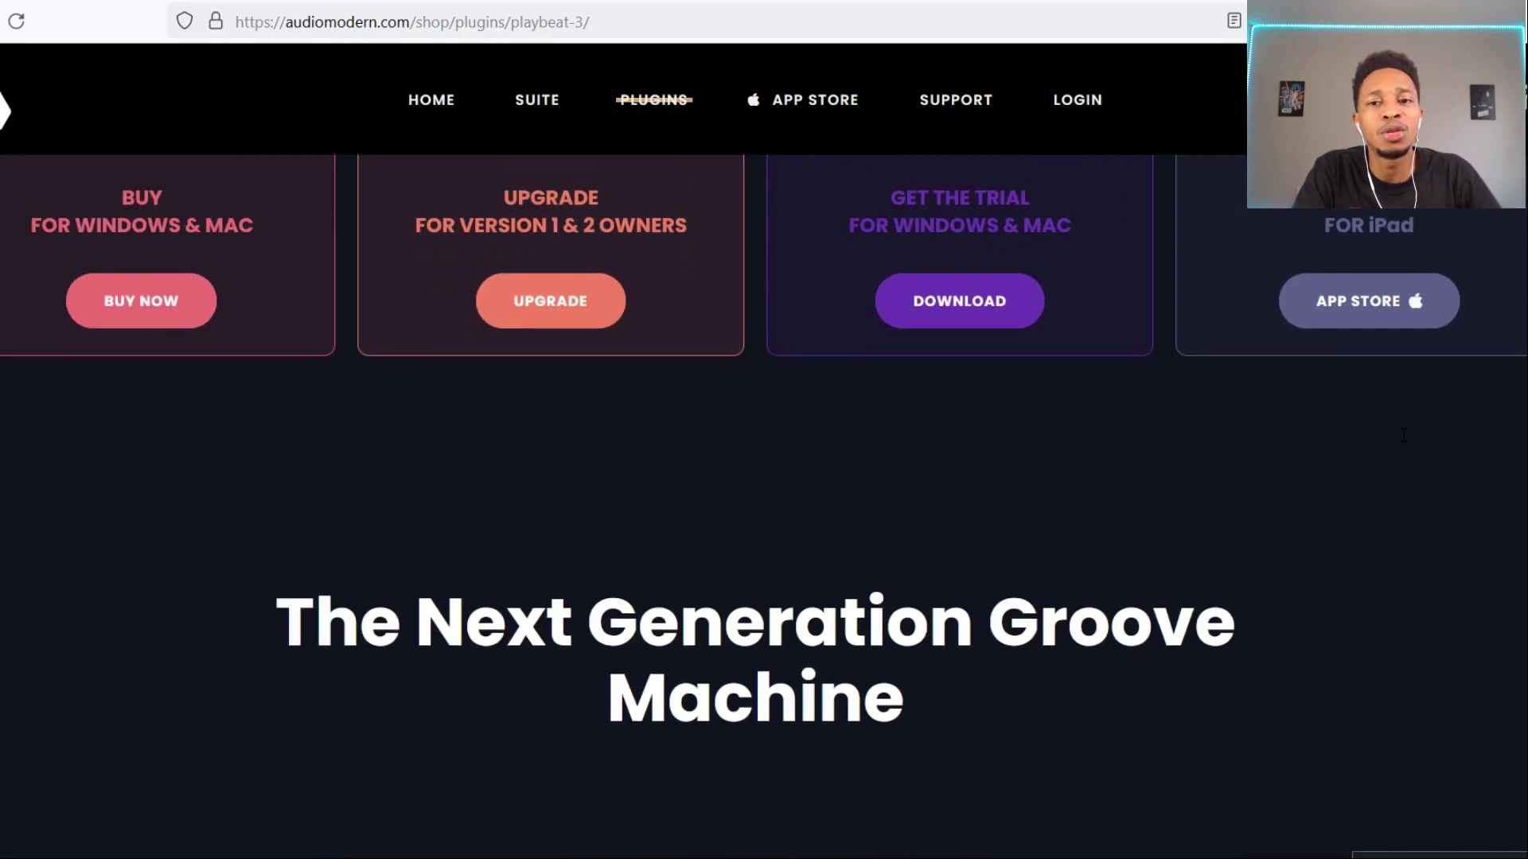
pyautogui.scroll(-6, 1404, 435)
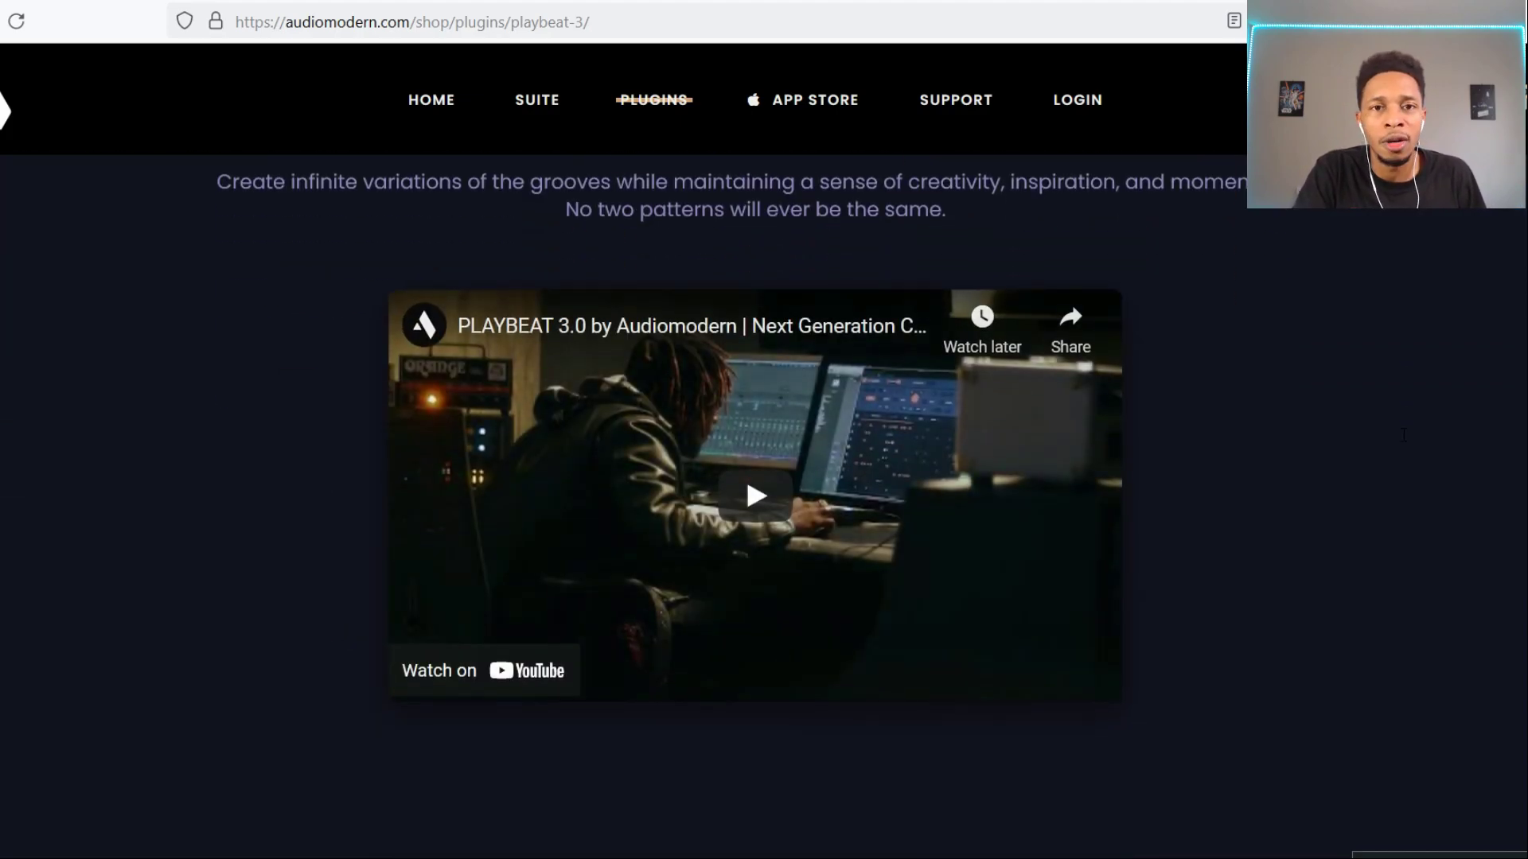
pyautogui.scroll(-12, 1403, 436)
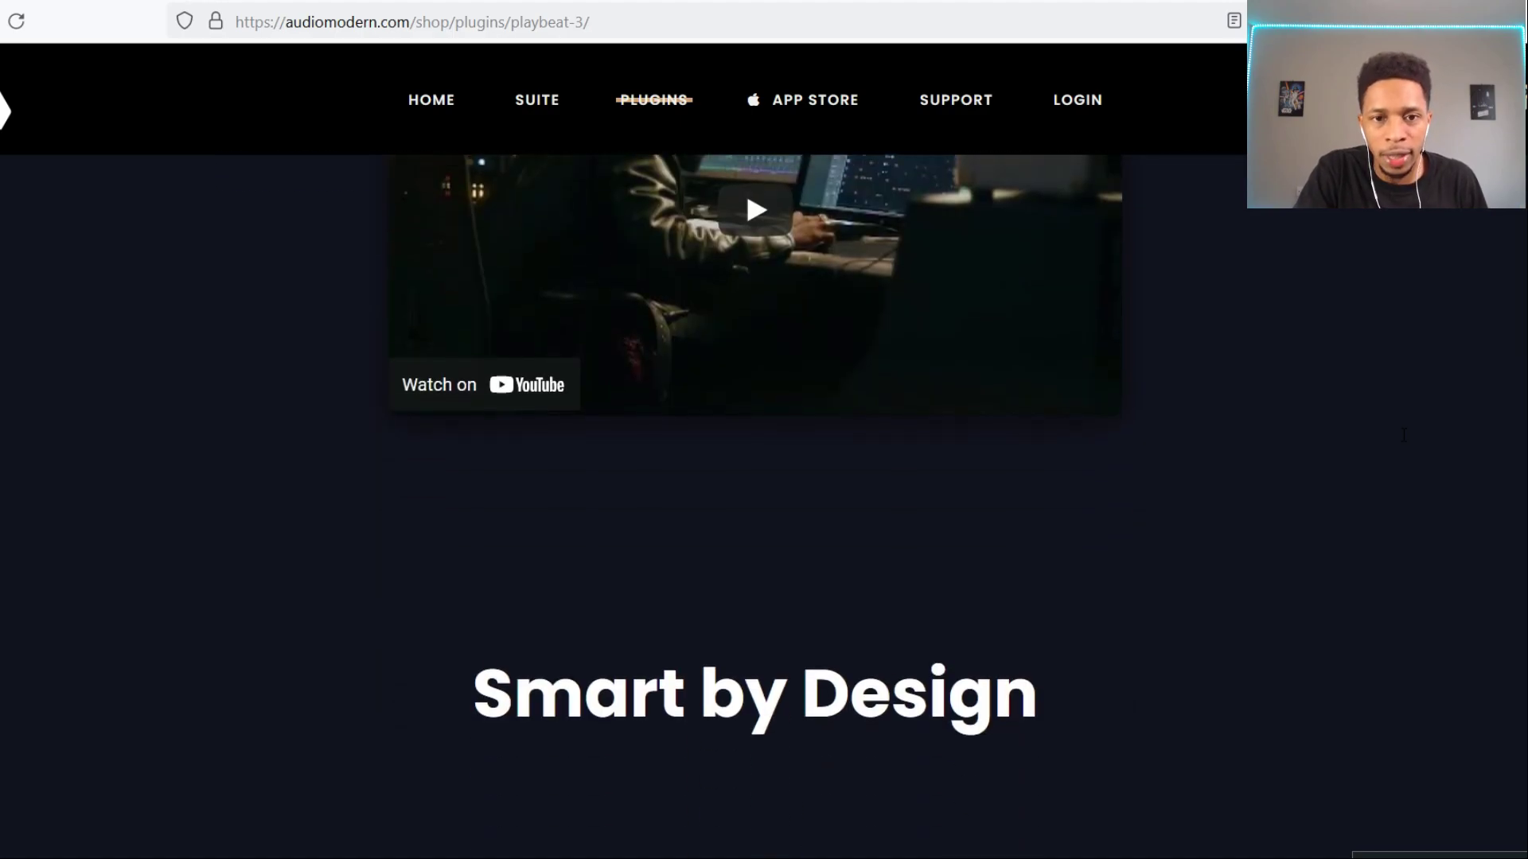
pyautogui.scroll(-3, 1403, 440)
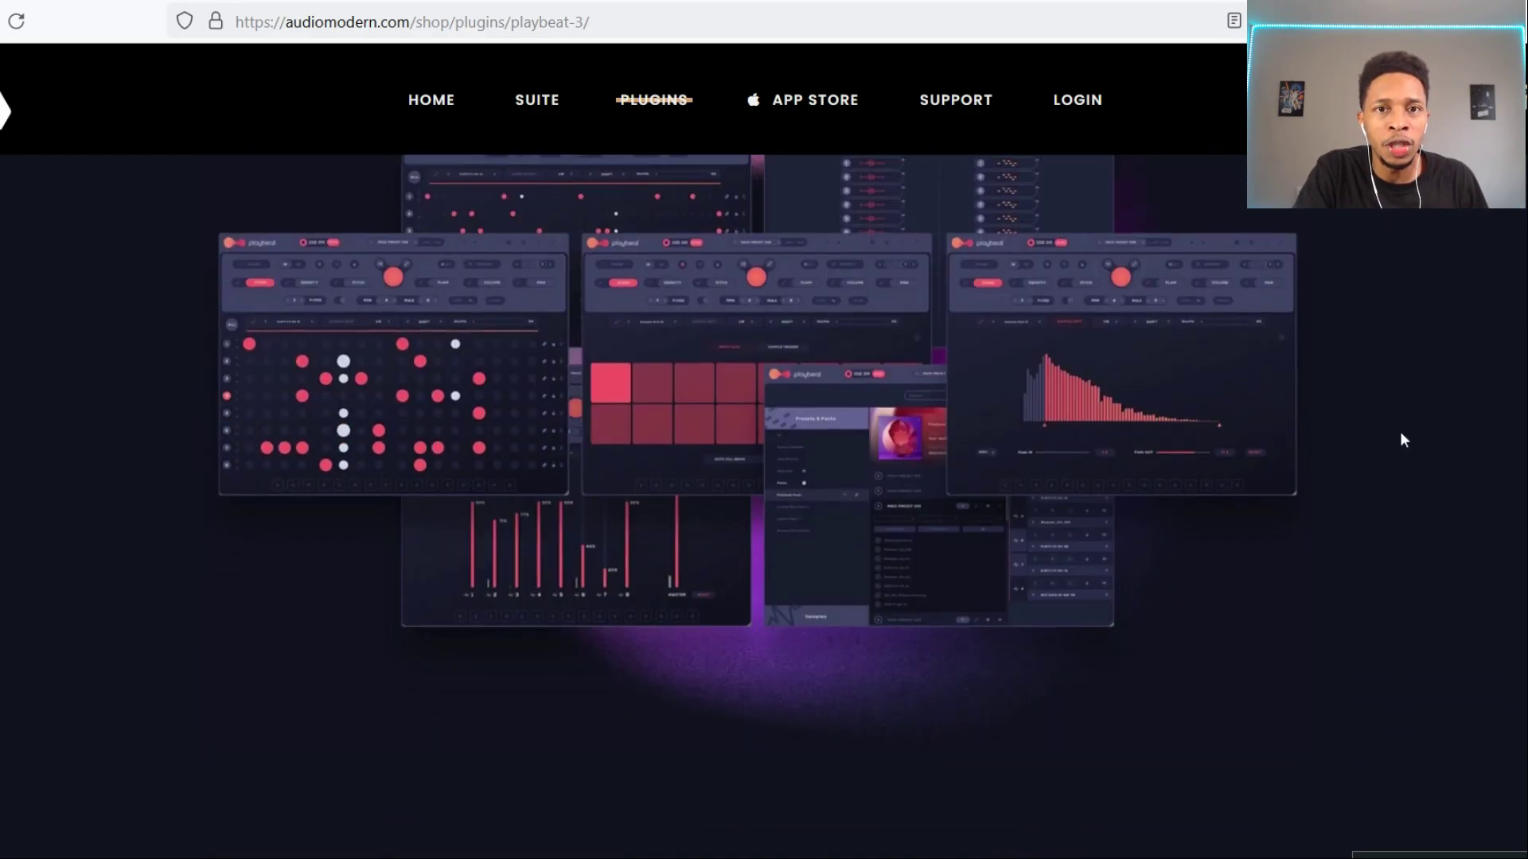
pyautogui.scroll(-7, 1404, 440)
pyautogui.scroll(-4, 1401, 435)
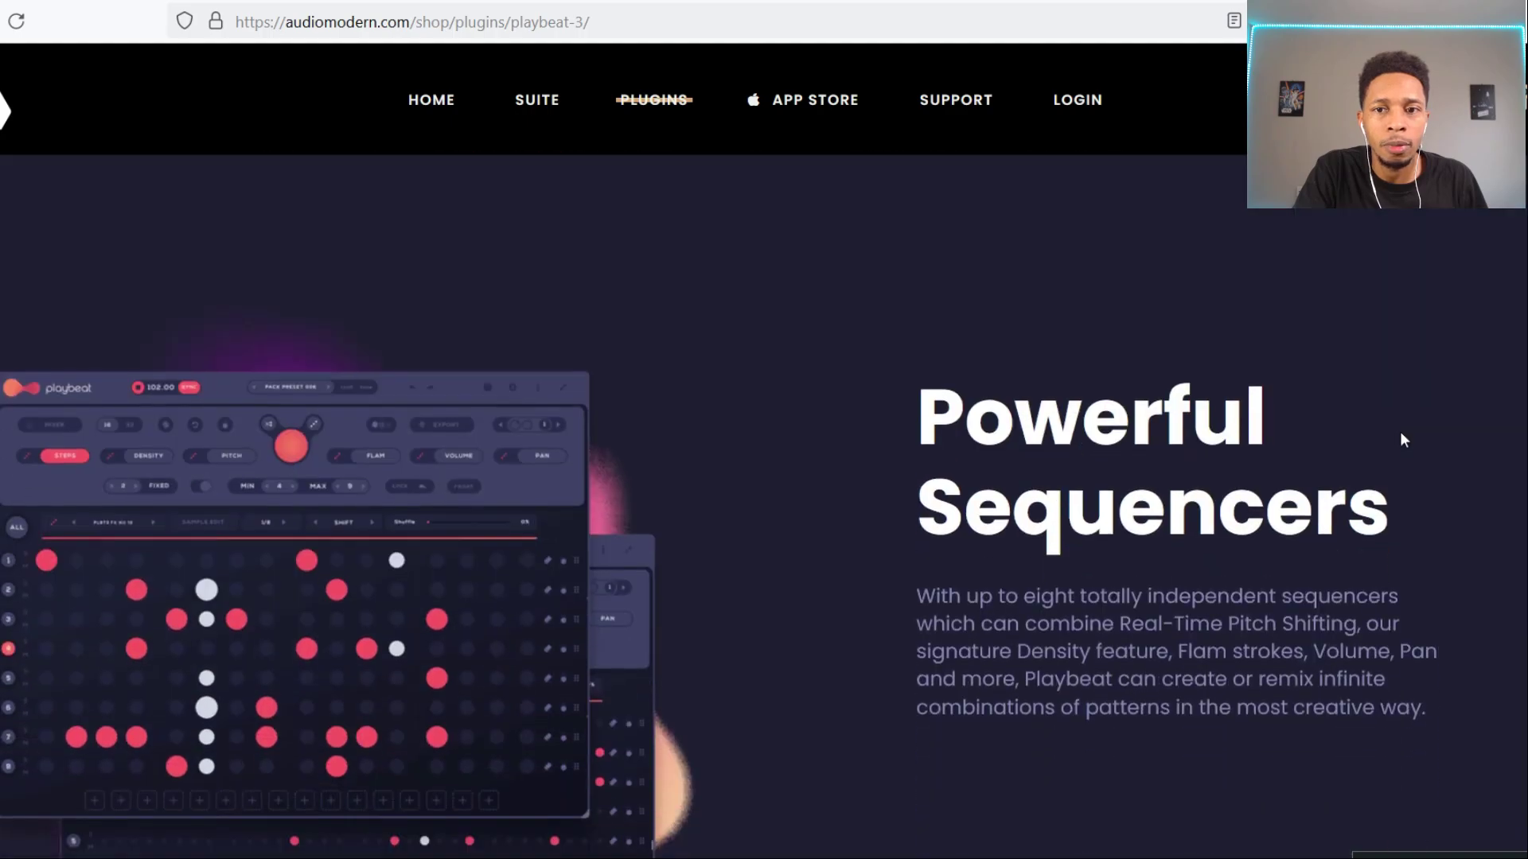
pyautogui.scroll(-3, 1401, 435)
pyautogui.scroll(-9, 1402, 437)
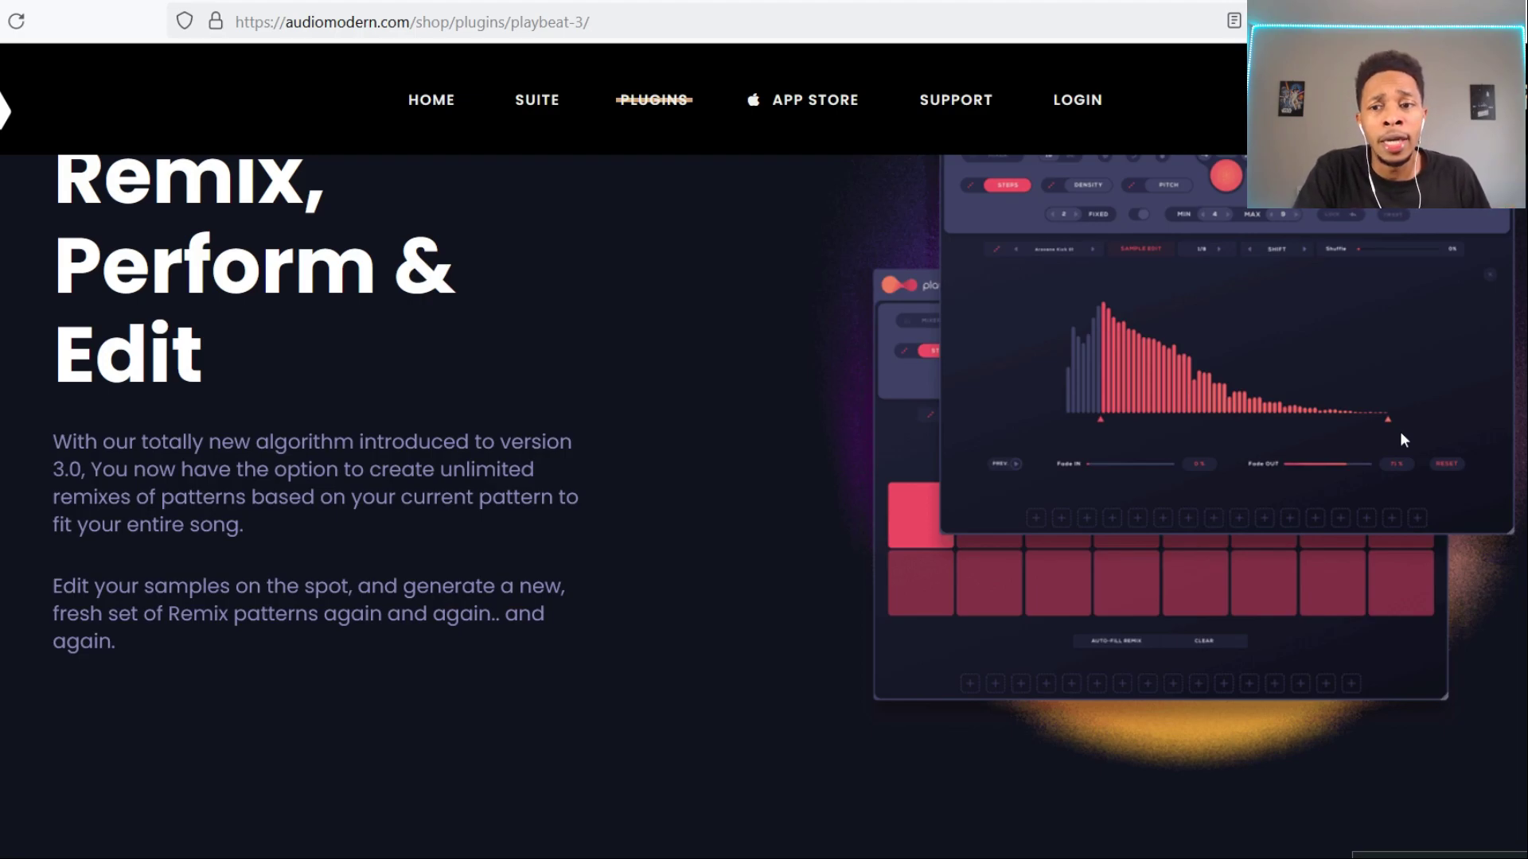
pyautogui.scroll(-6, 1402, 439)
pyautogui.scroll(-5, 1403, 439)
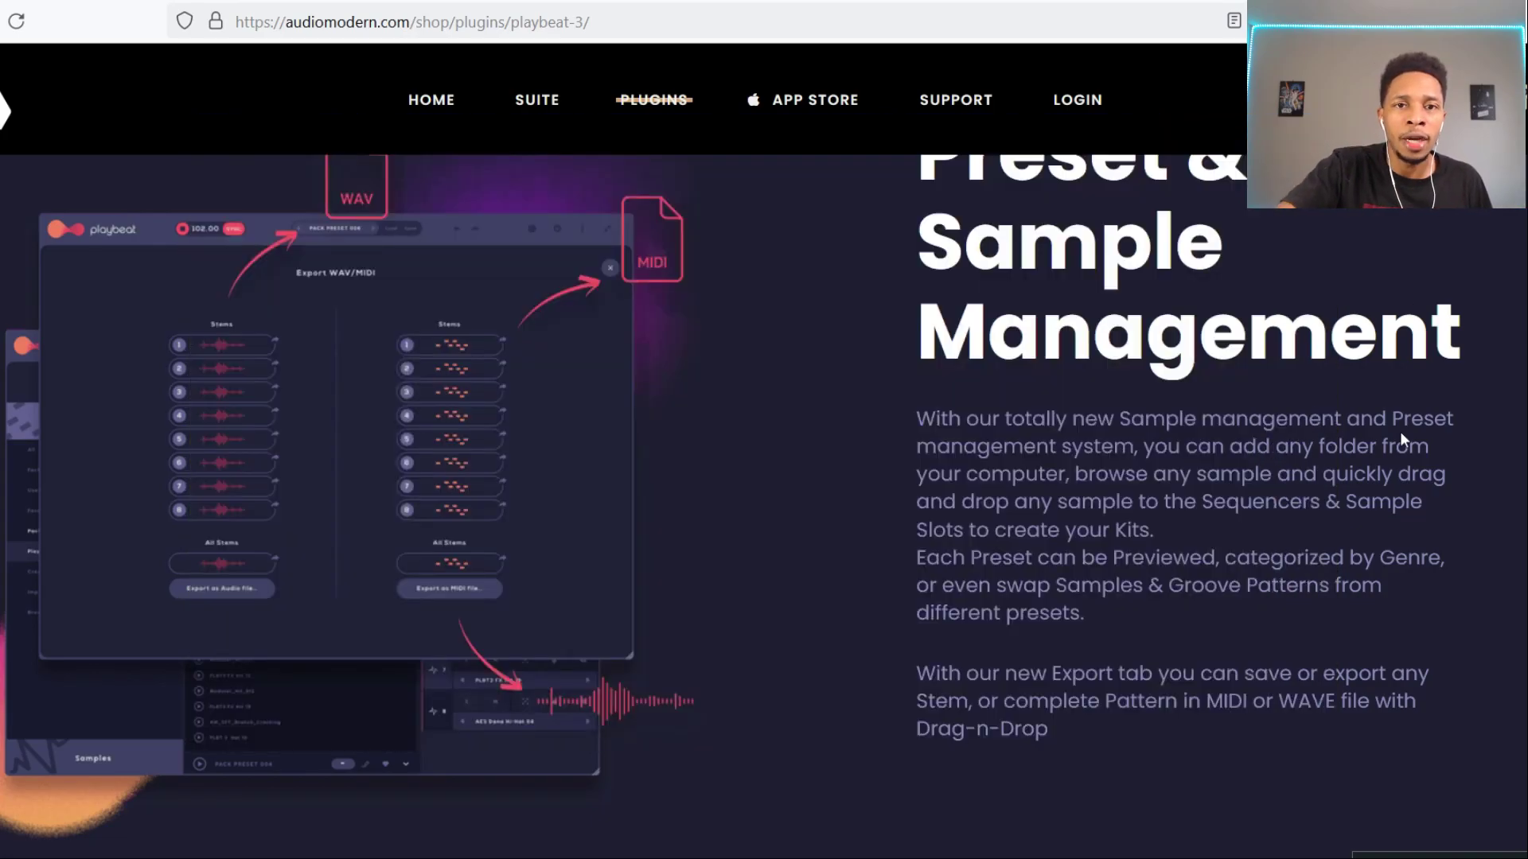
pyautogui.scroll(-10, 1401, 432)
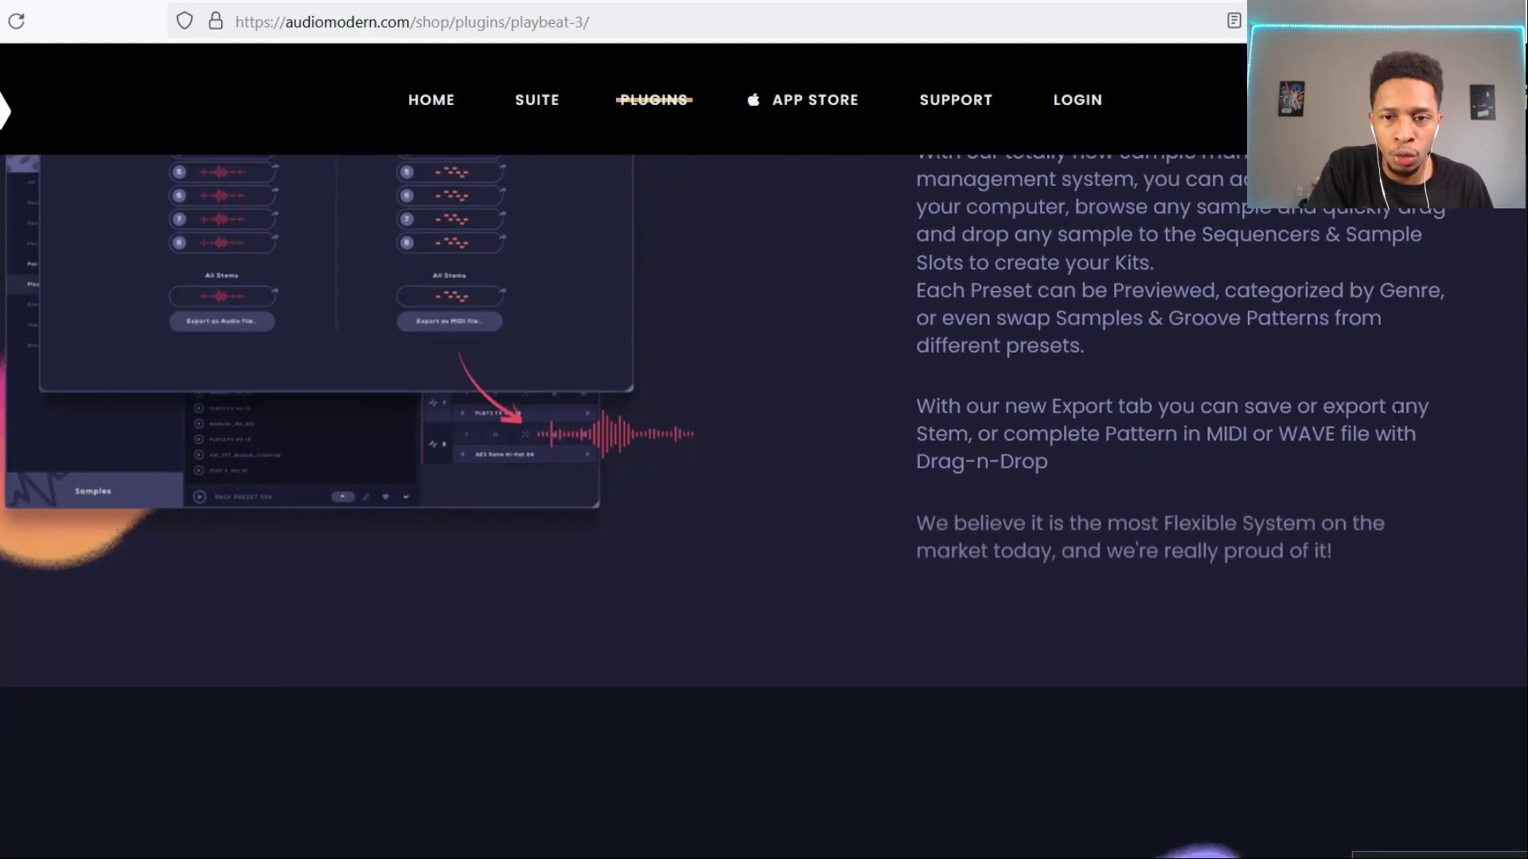
pyautogui.scroll(-3, 1397, 410)
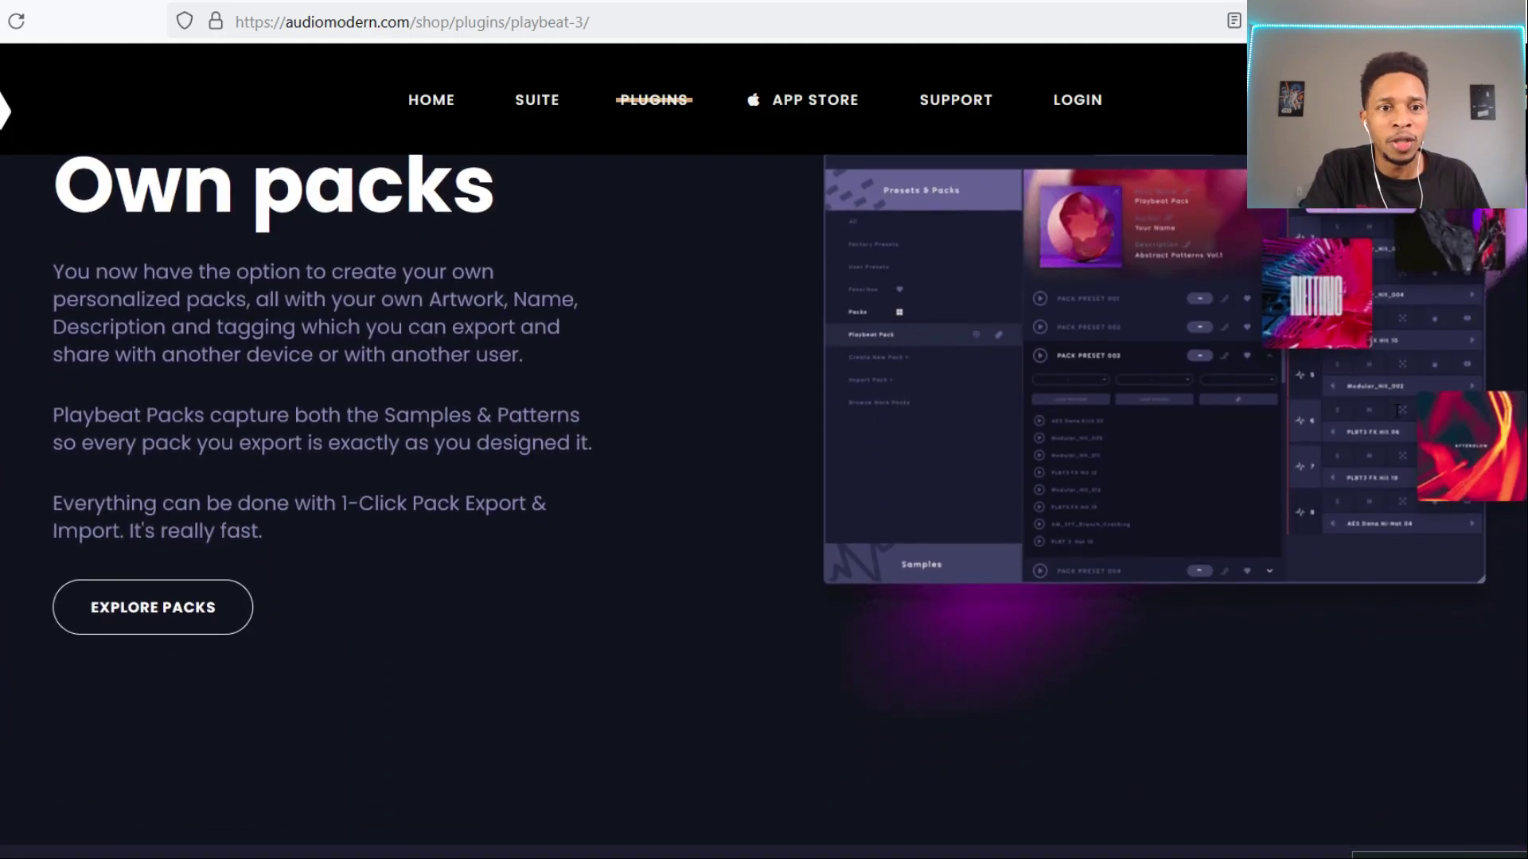
pyautogui.scroll(2, 1398, 410)
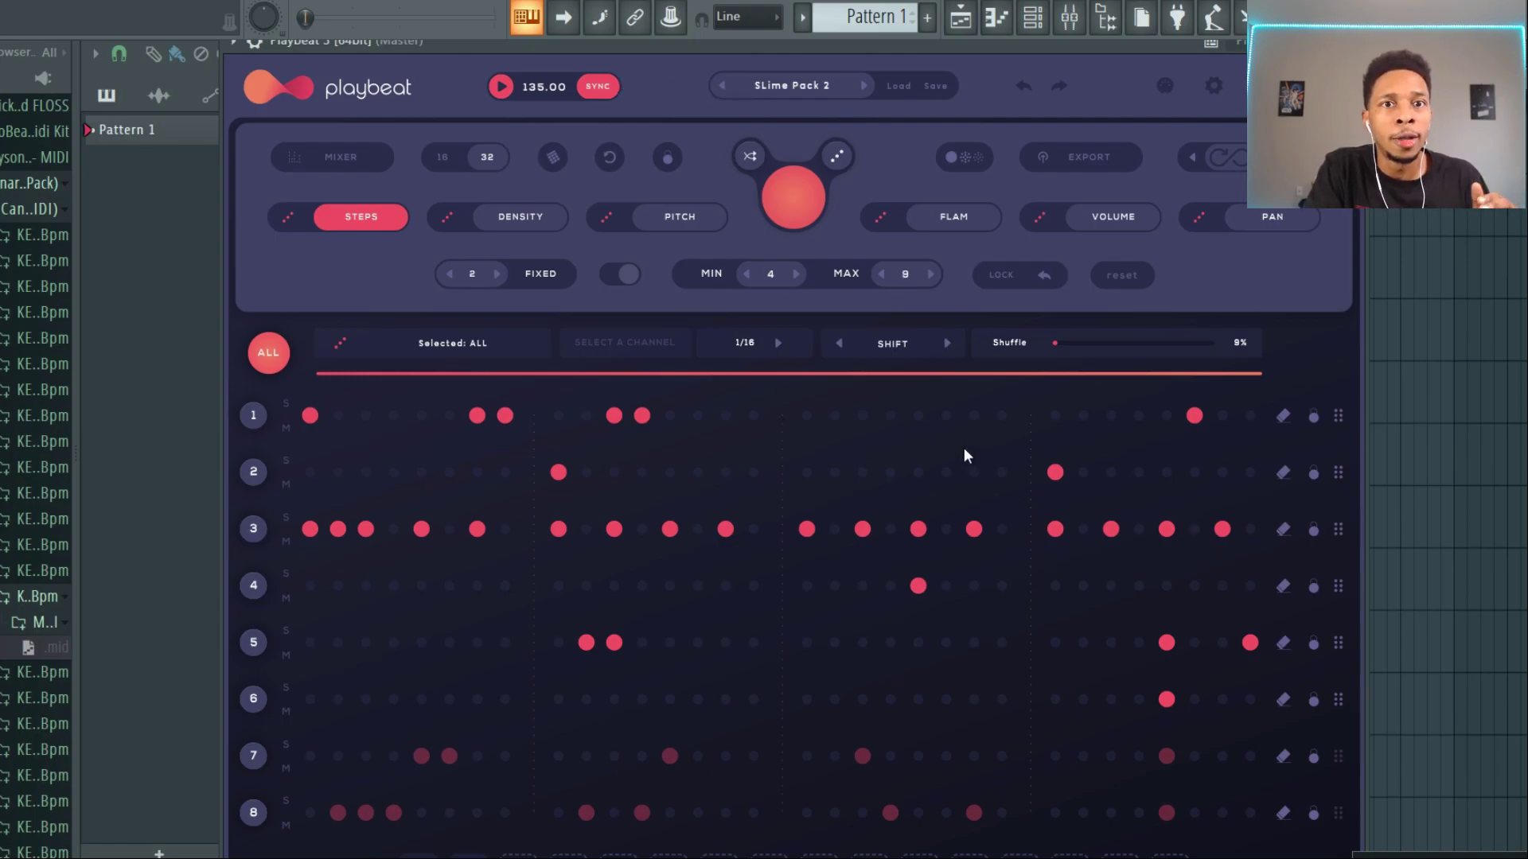
# - In the Playbeat 3 plugin in FL Studio, view the mixer and the density, pitch, flam, volume and pan settings of all channels
pyautogui.click(350, 156)
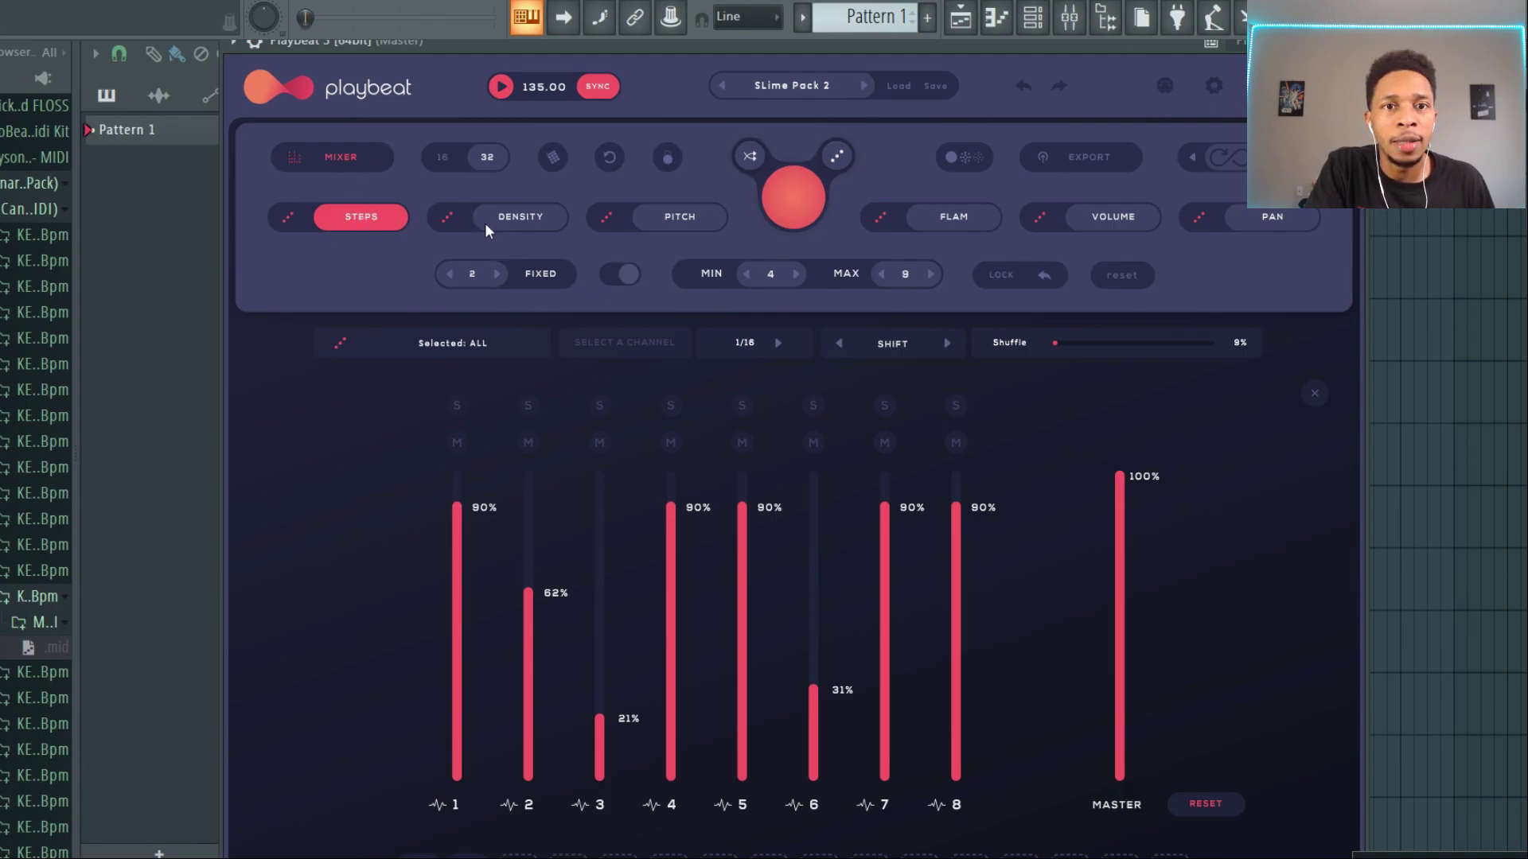
pyautogui.click(509, 227)
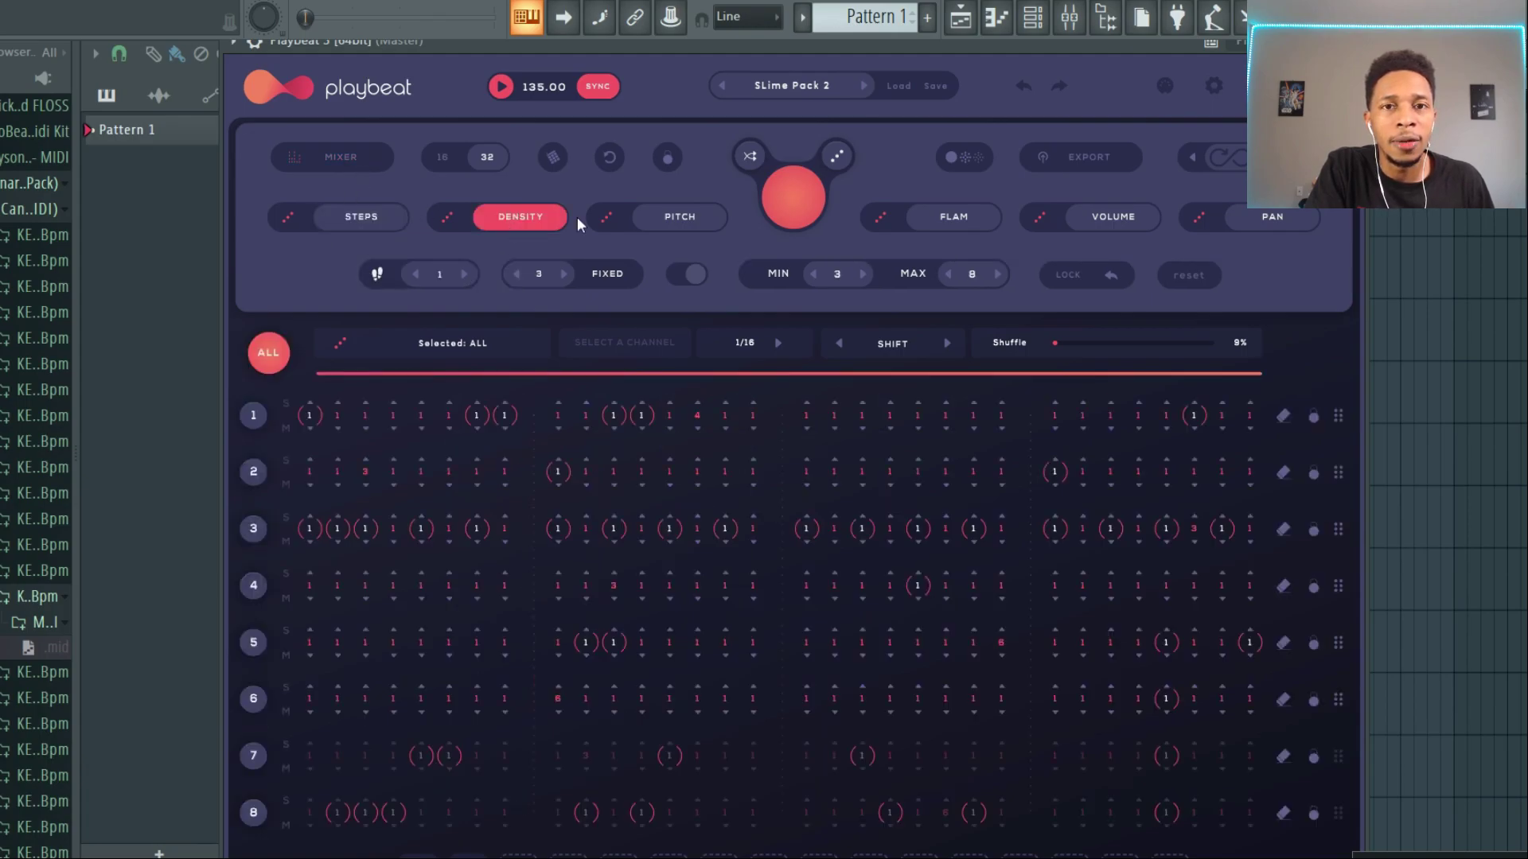
pyautogui.click(669, 223)
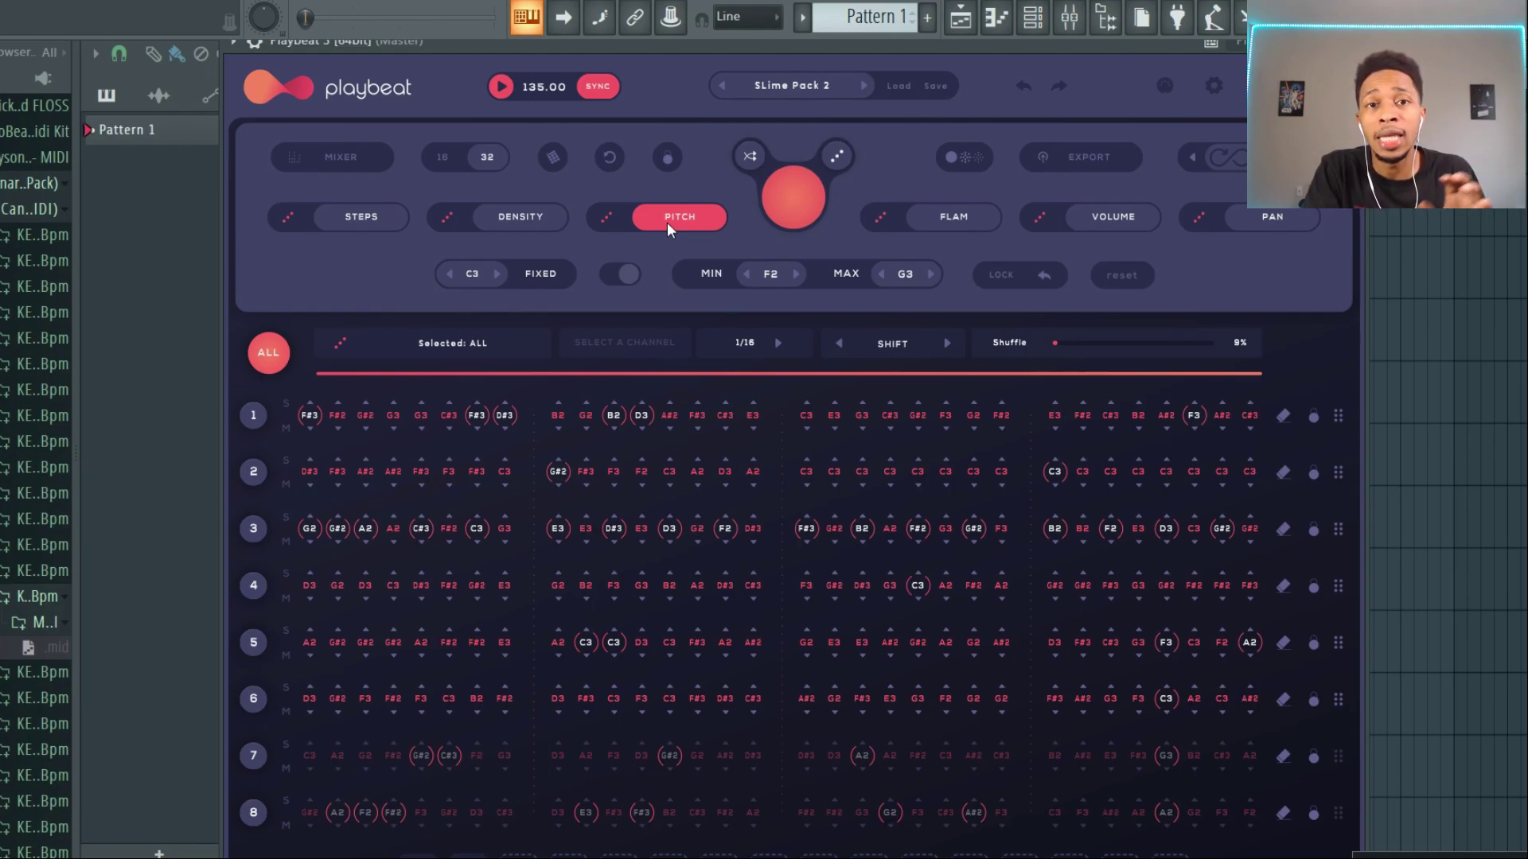
pyautogui.click(963, 218)
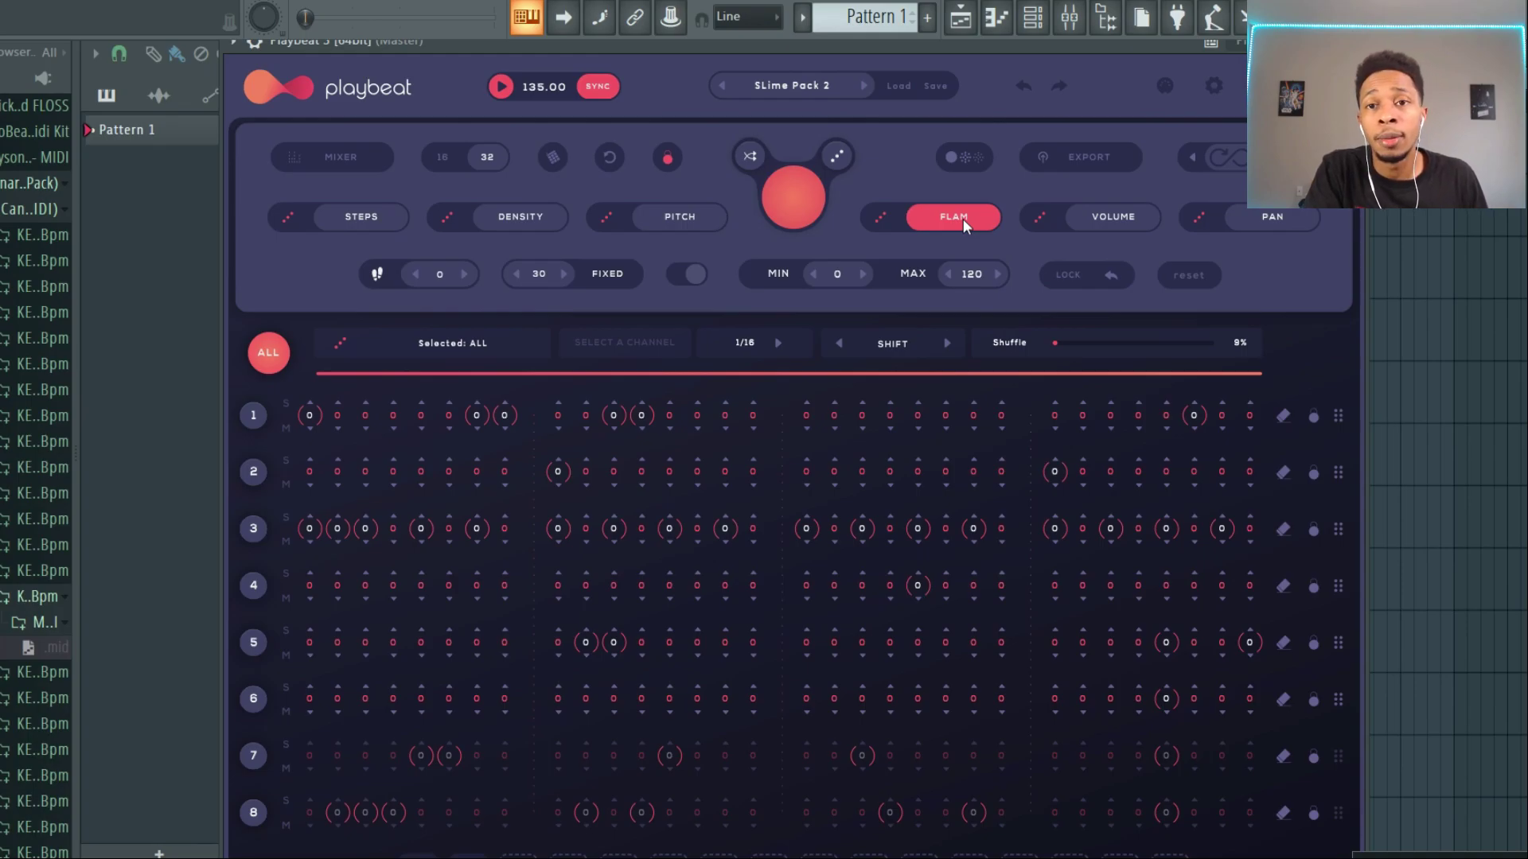
pyautogui.click(1093, 219)
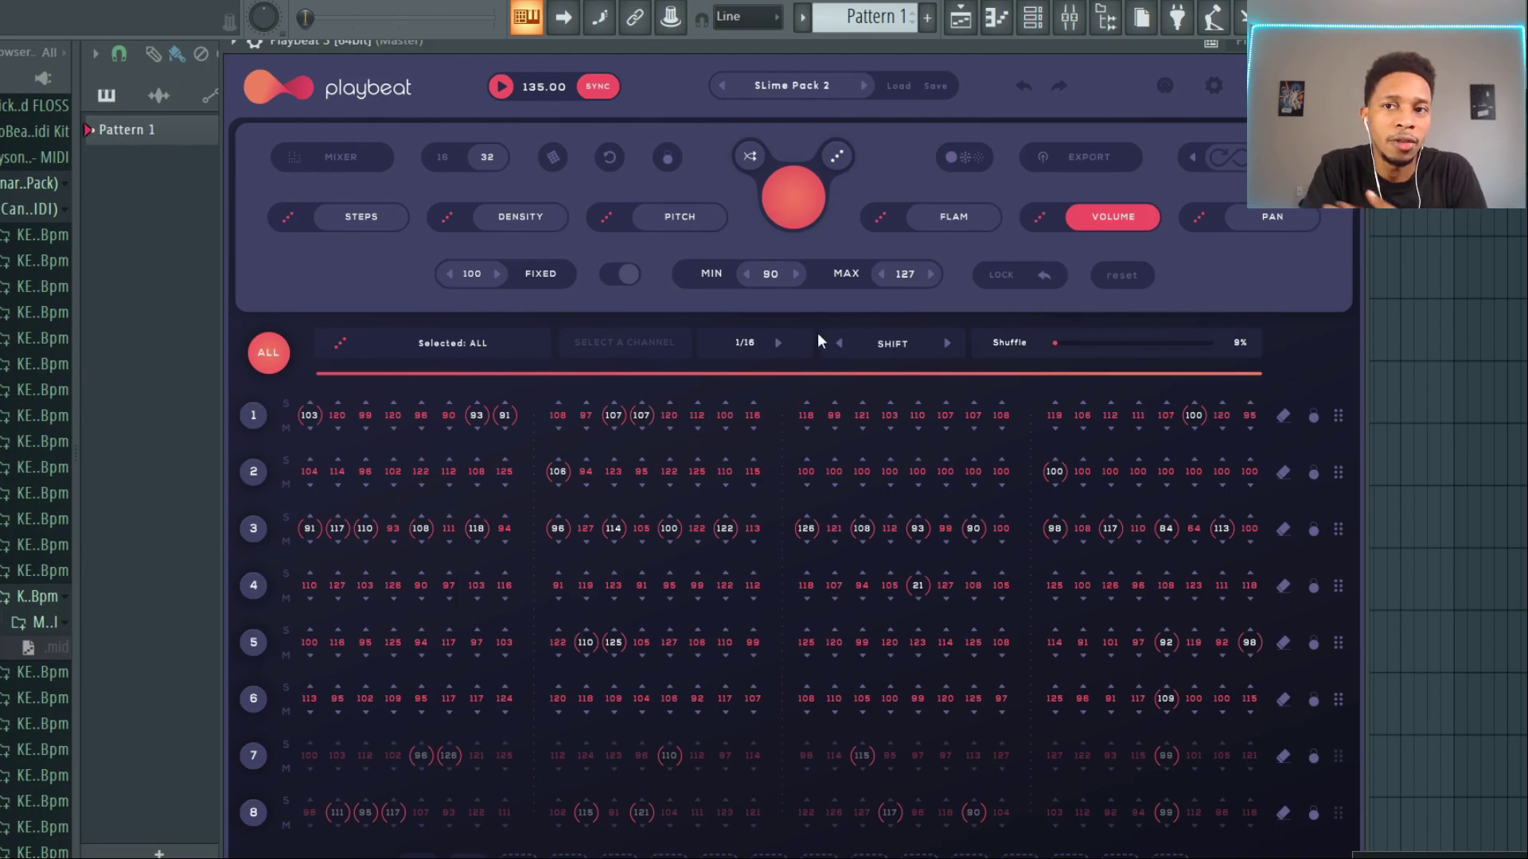
pyautogui.click(1250, 222)
# - Return to the step view of the SLime Pack 2 preset and play its pattern
pyautogui.click(347, 210)
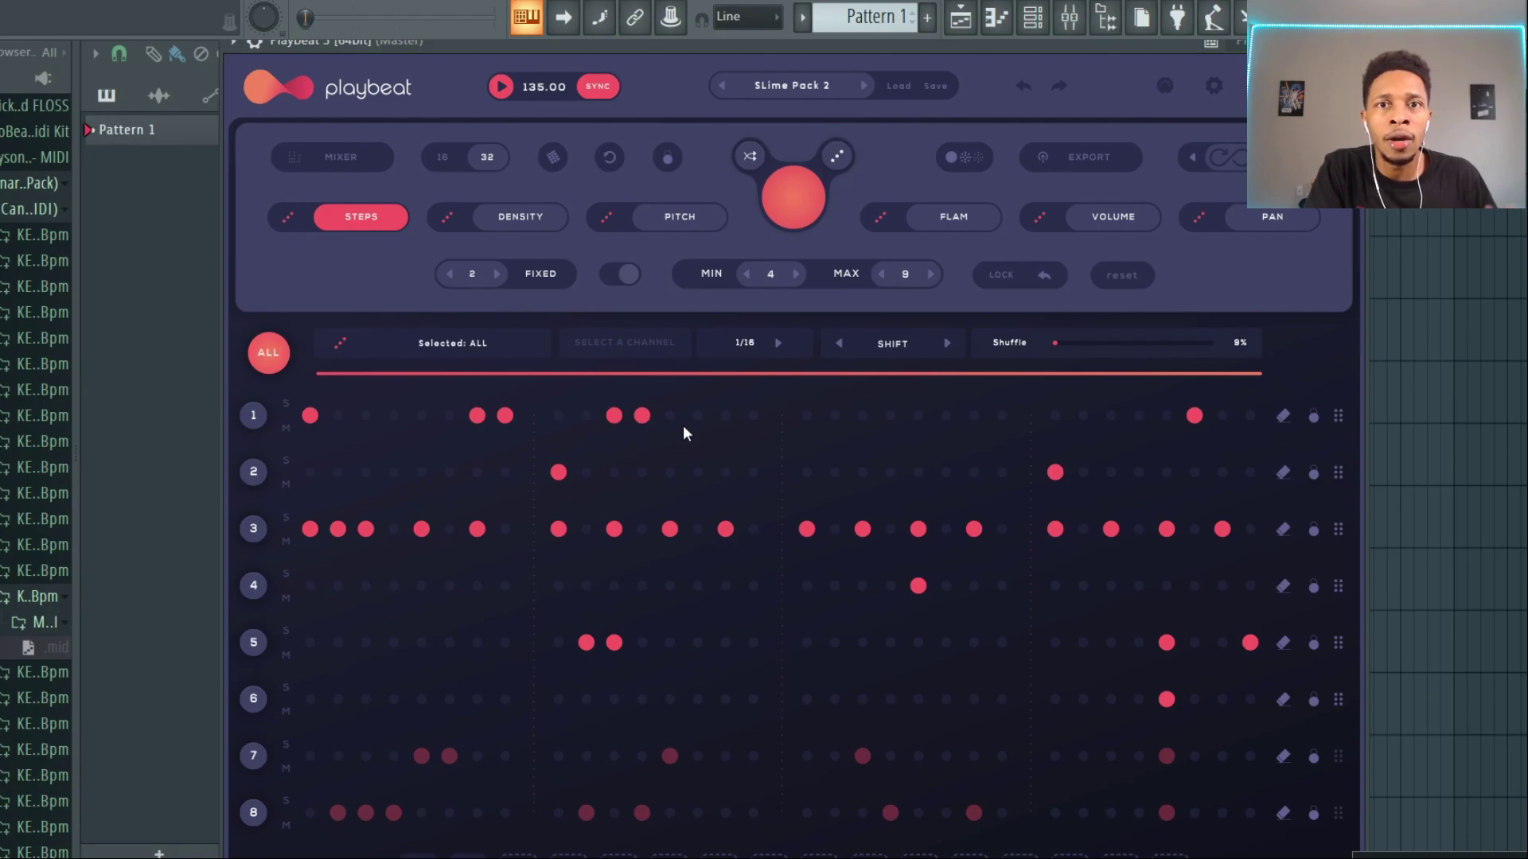
pyautogui.press('space')
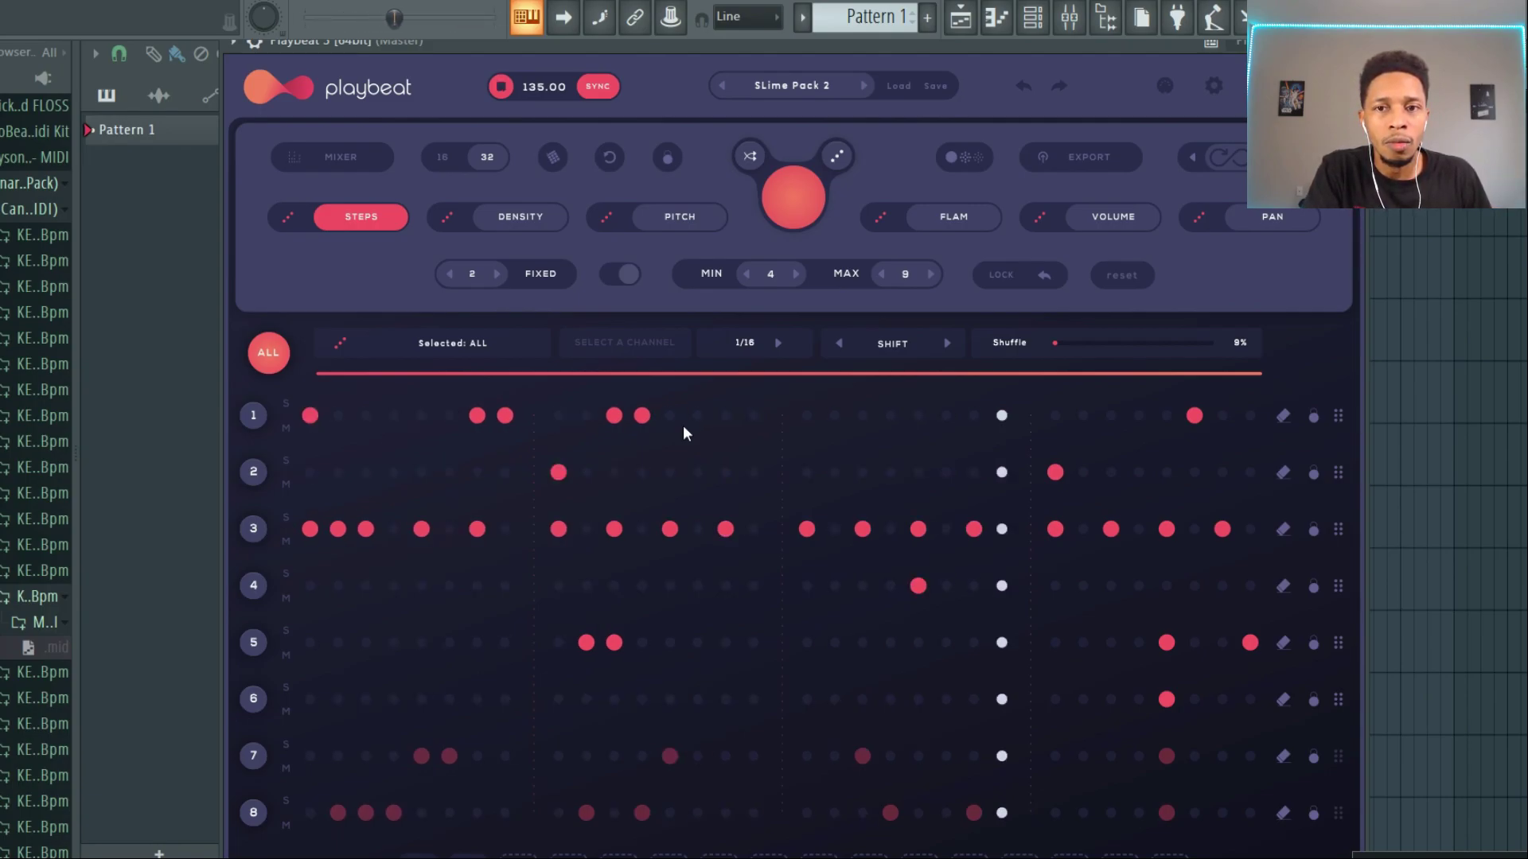
pyautogui.press('space')
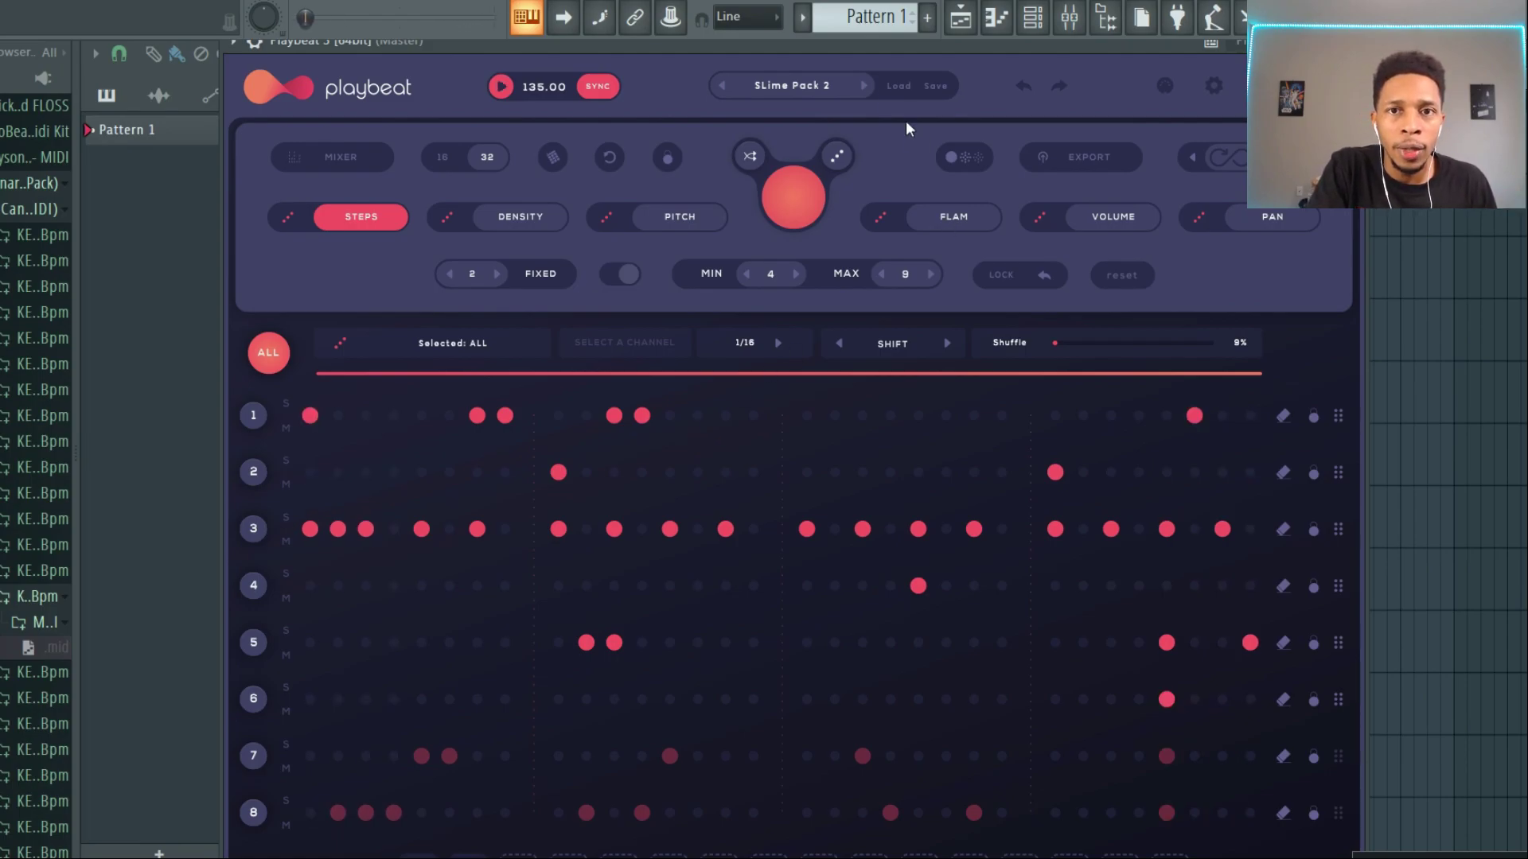
# - Inspect the user presets and the kick sample files available for channel 1, and return to the sequencer
pyautogui.click(810, 80)
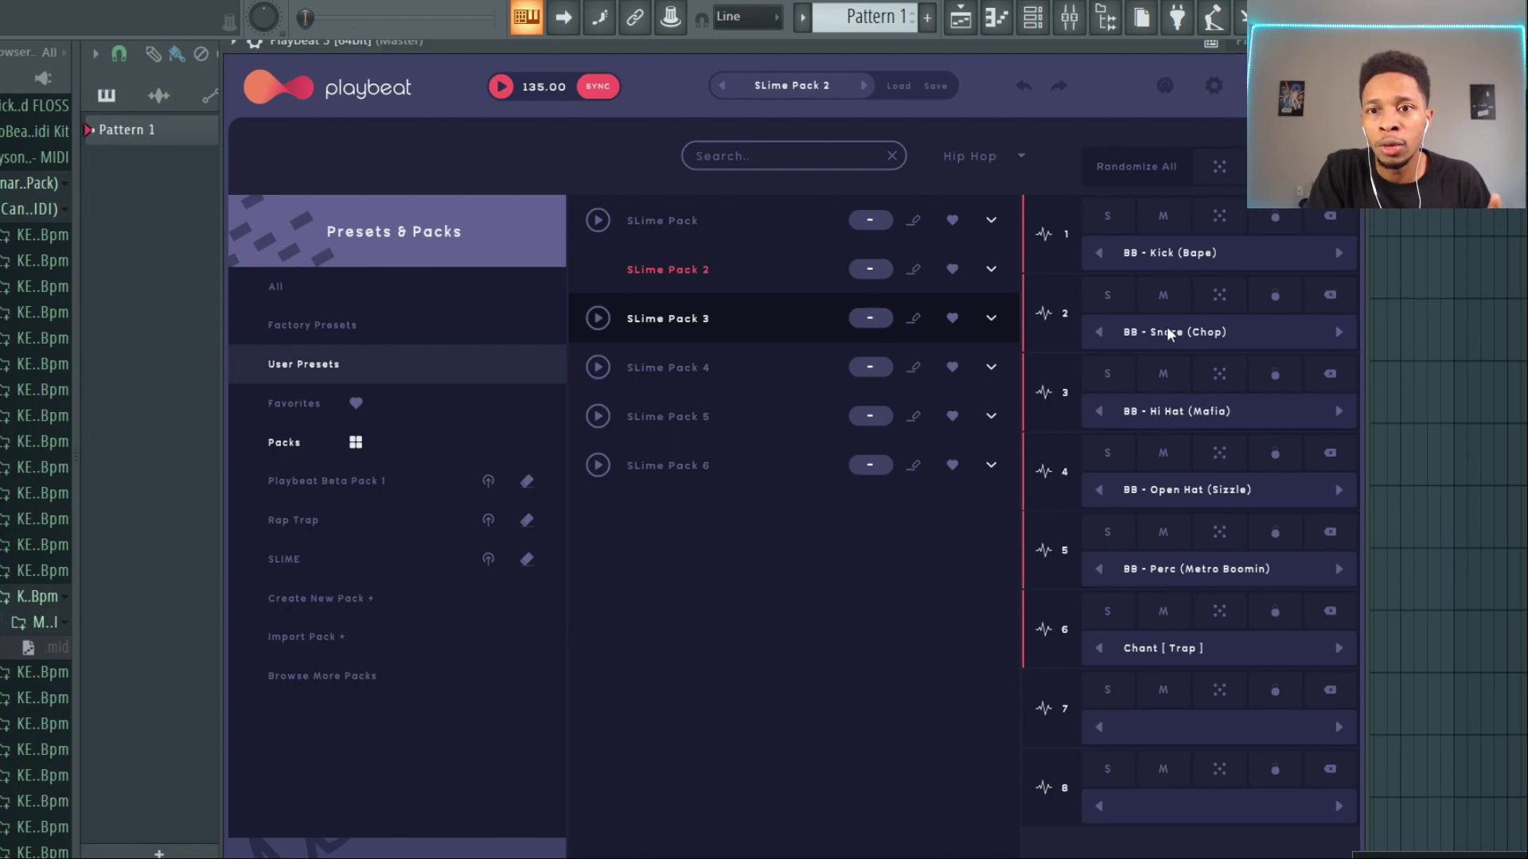
pyautogui.click(1147, 260)
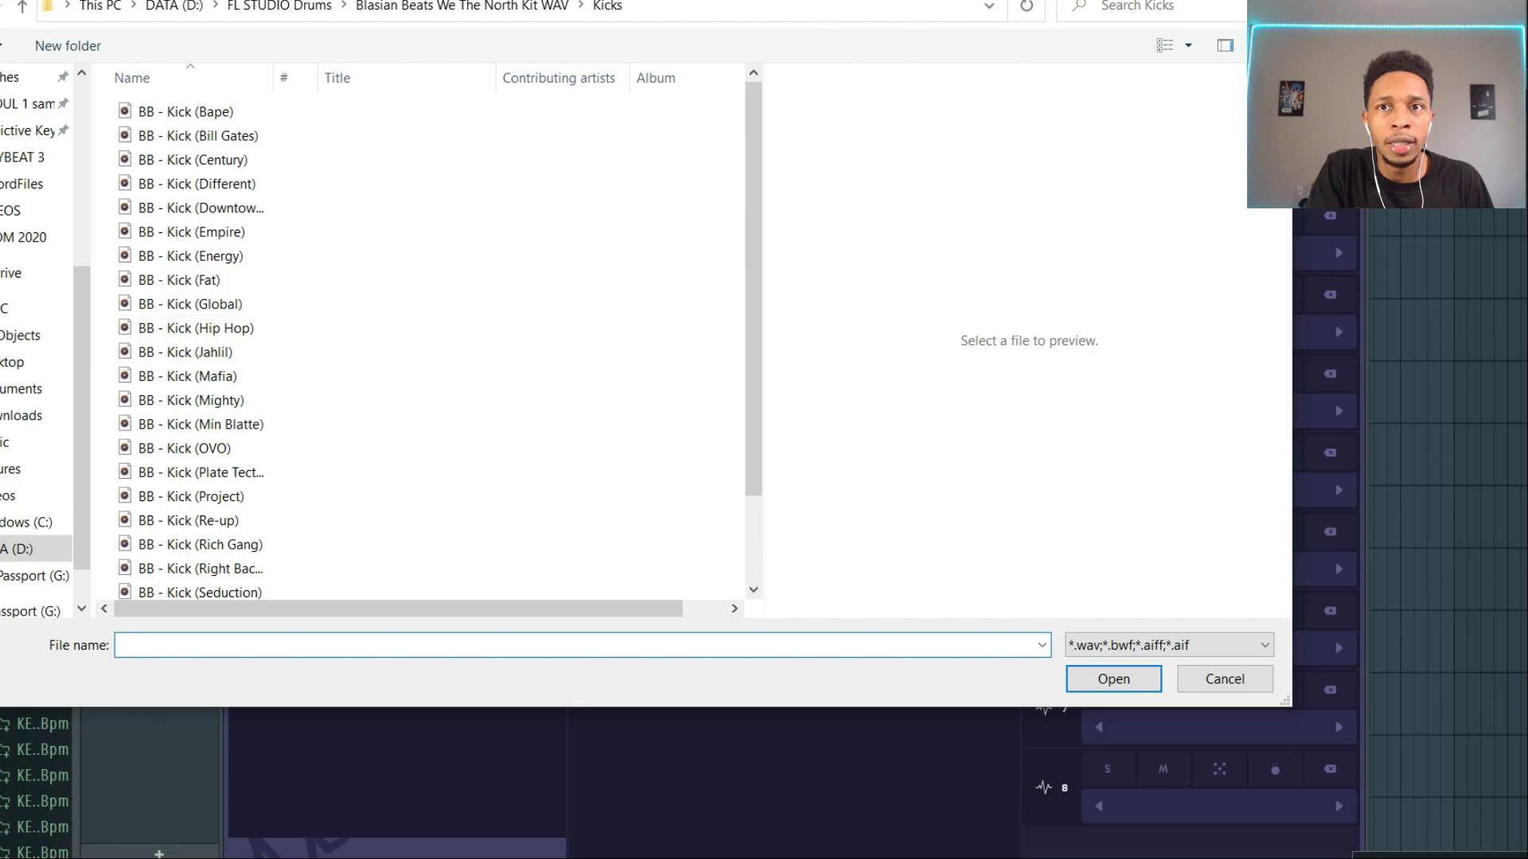
pyautogui.click(1198, 677)
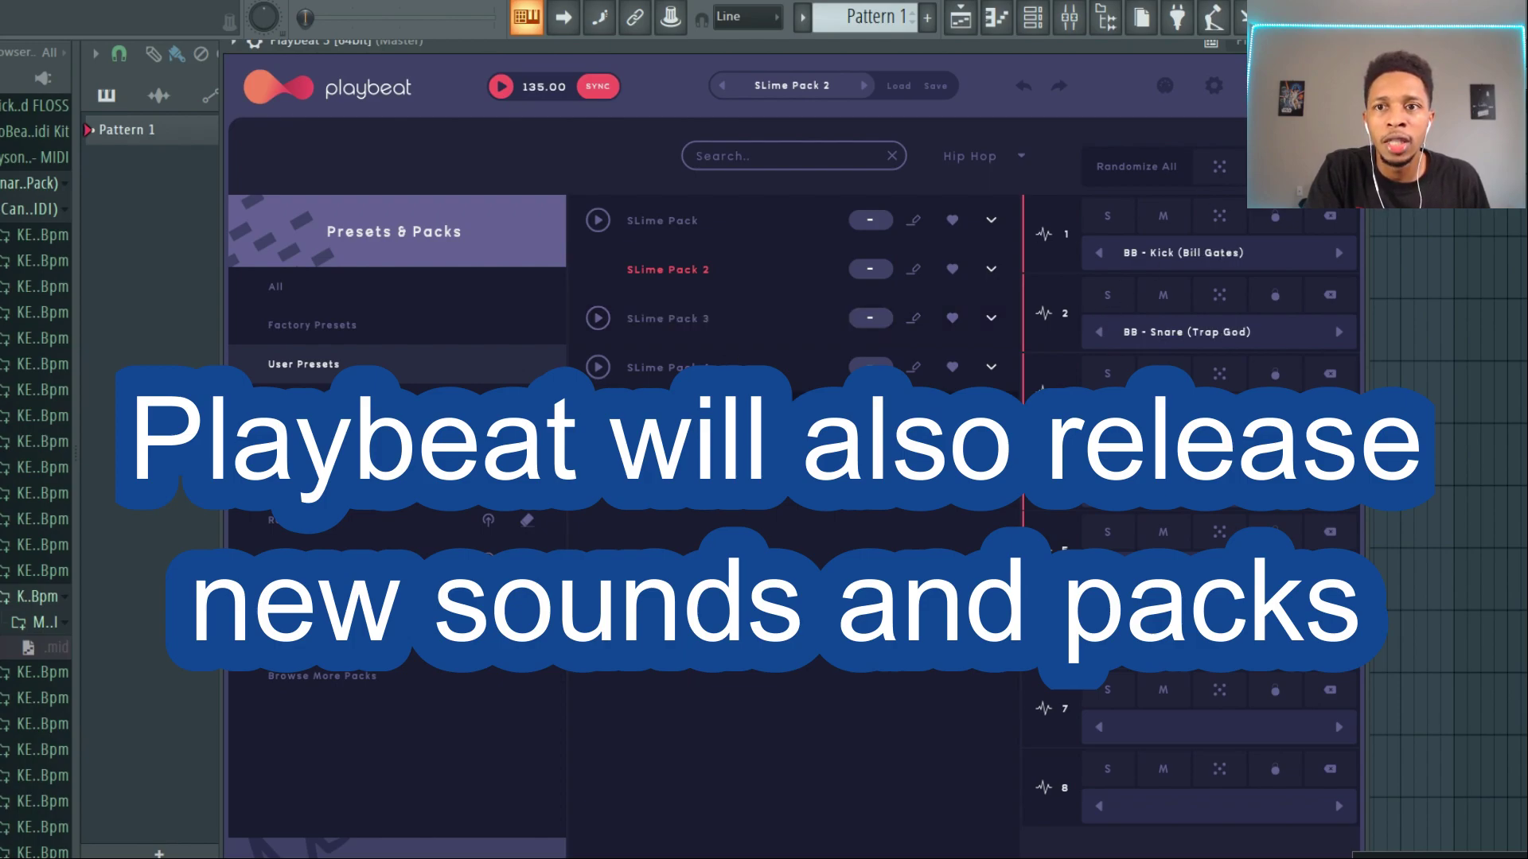
pyautogui.click(1327, 165)
# - Play back the current 32-step drum pattern several times to hear how its channels sound together
pyautogui.press('space')
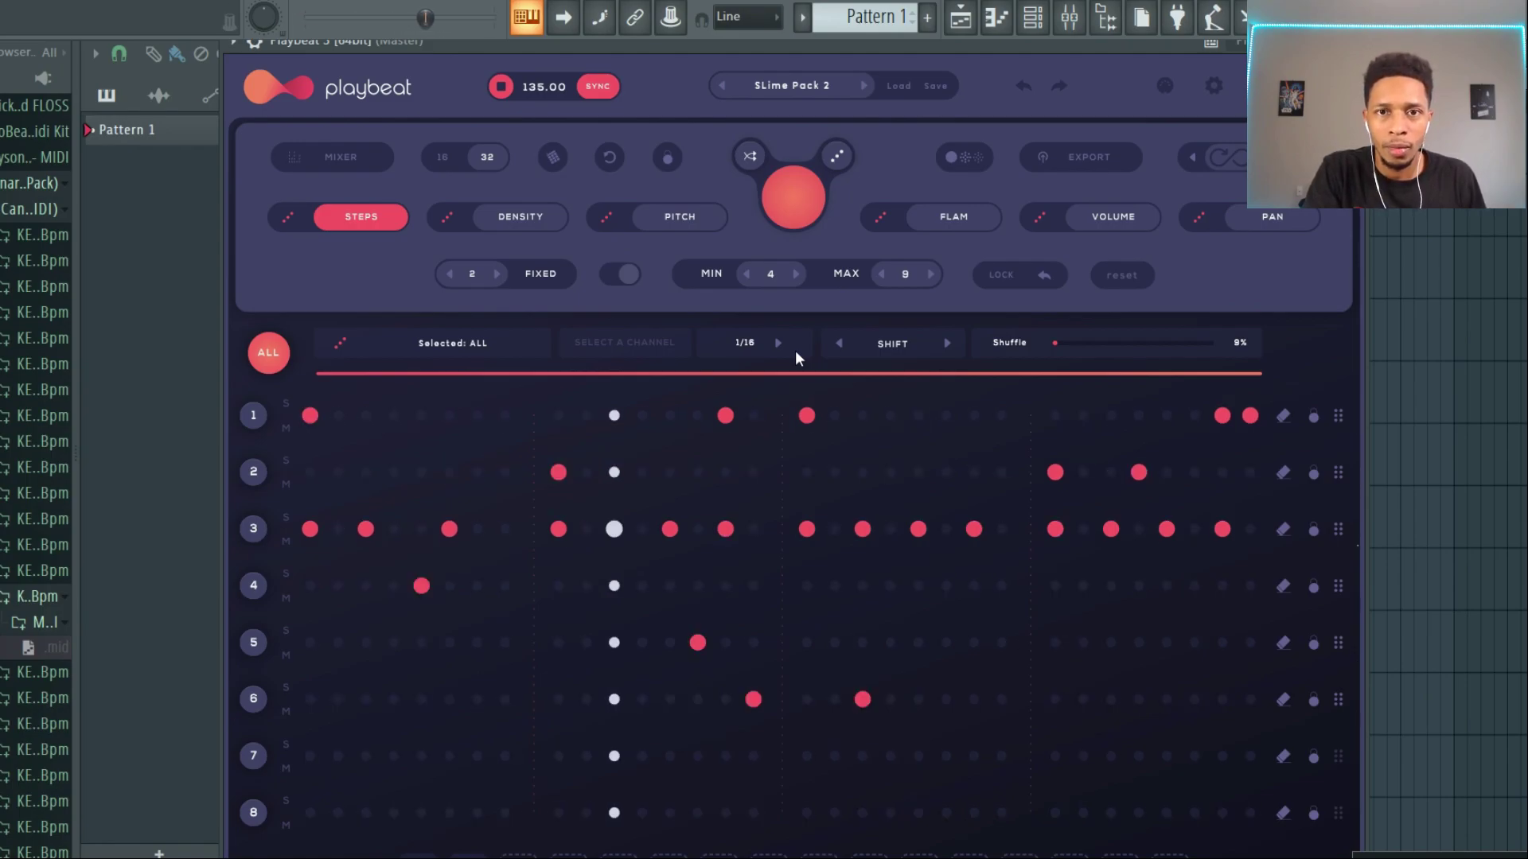
pyautogui.press('space')
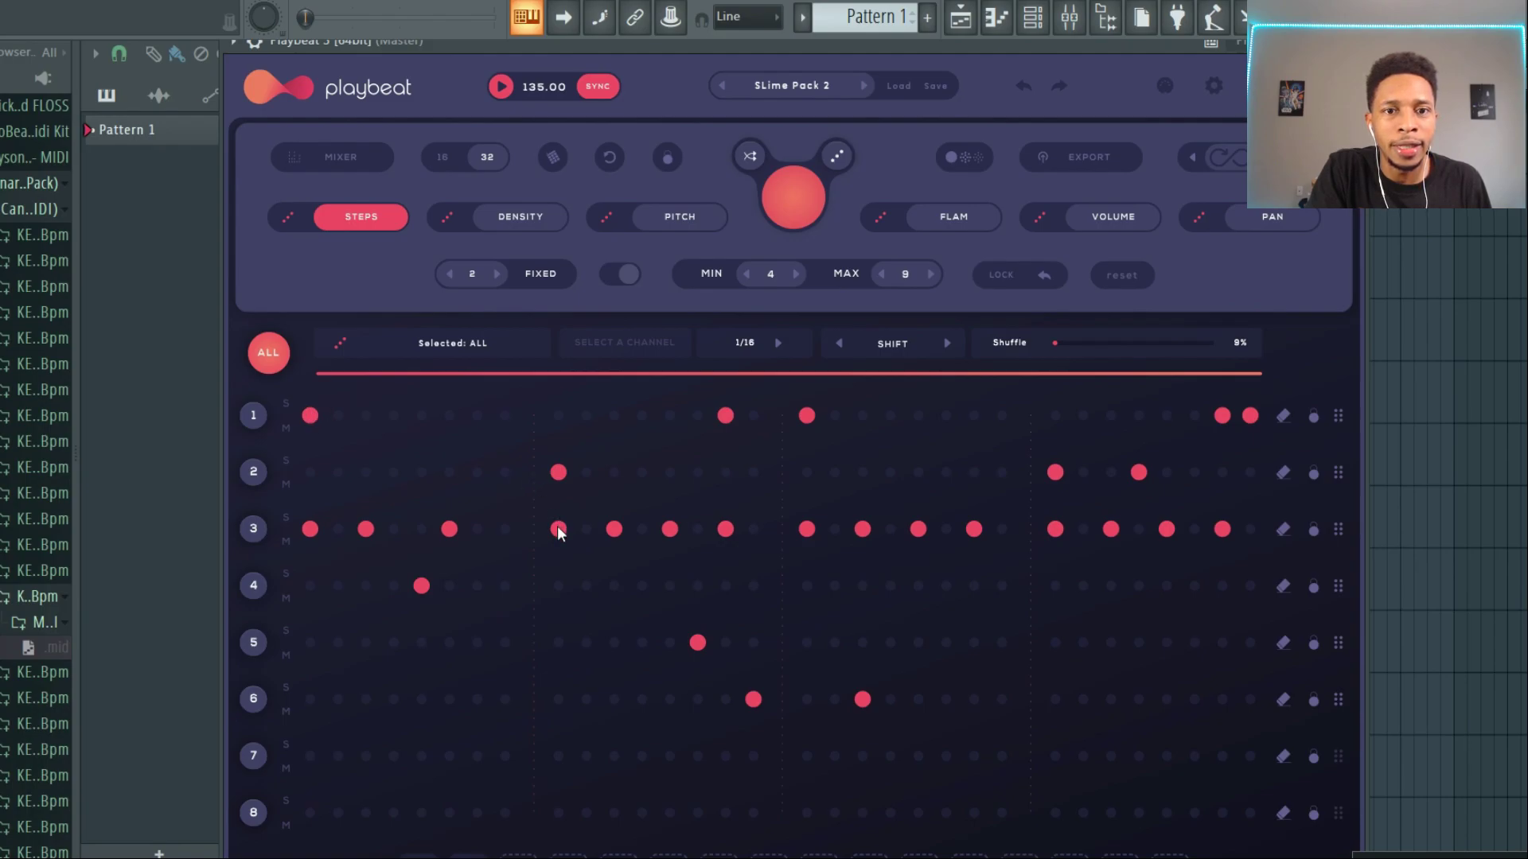
pyautogui.press('space')
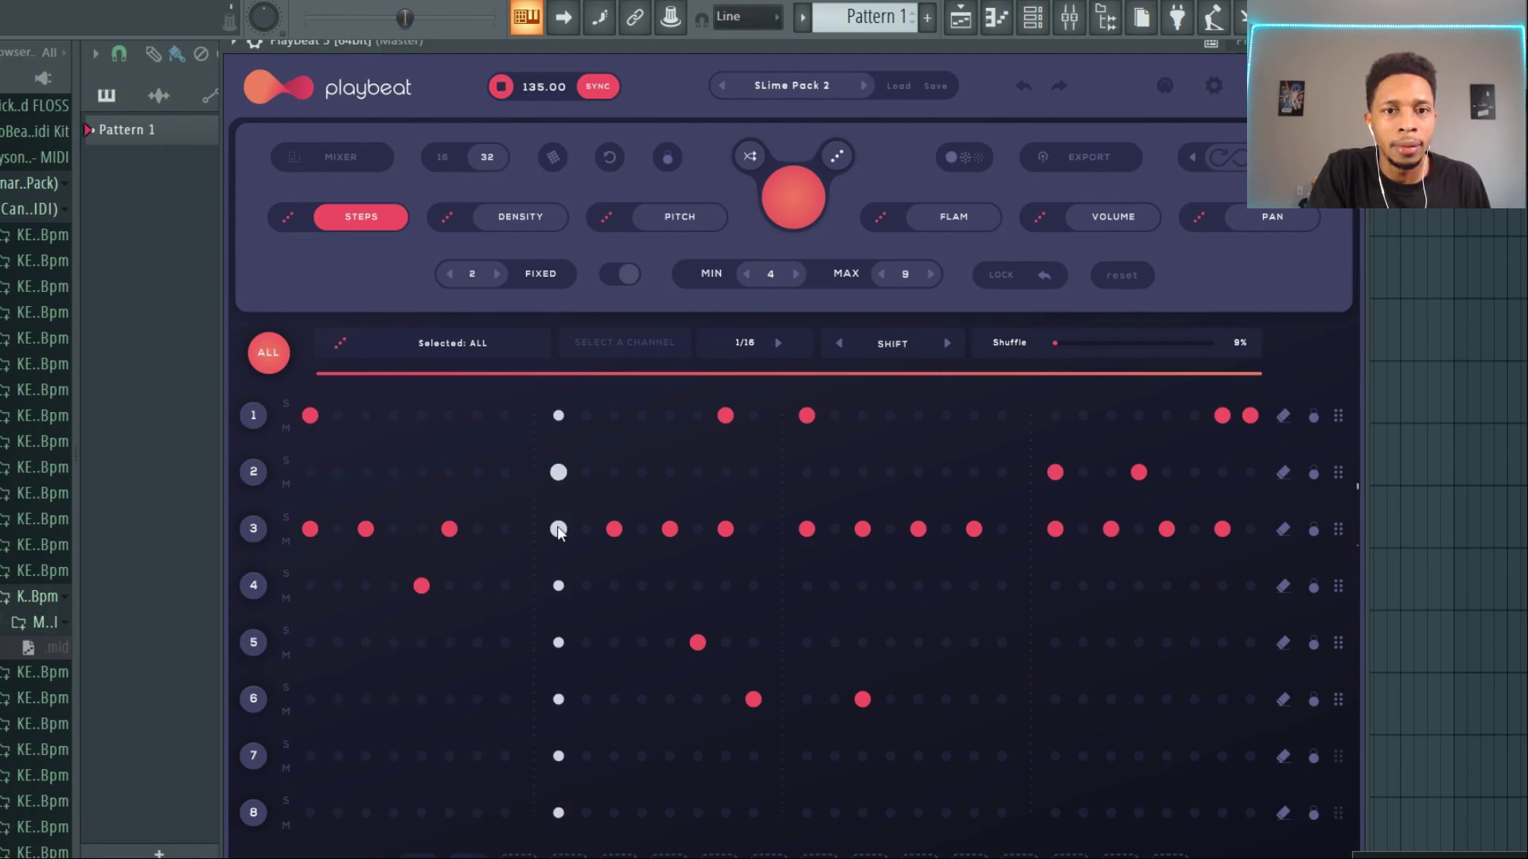
pyautogui.press('space')
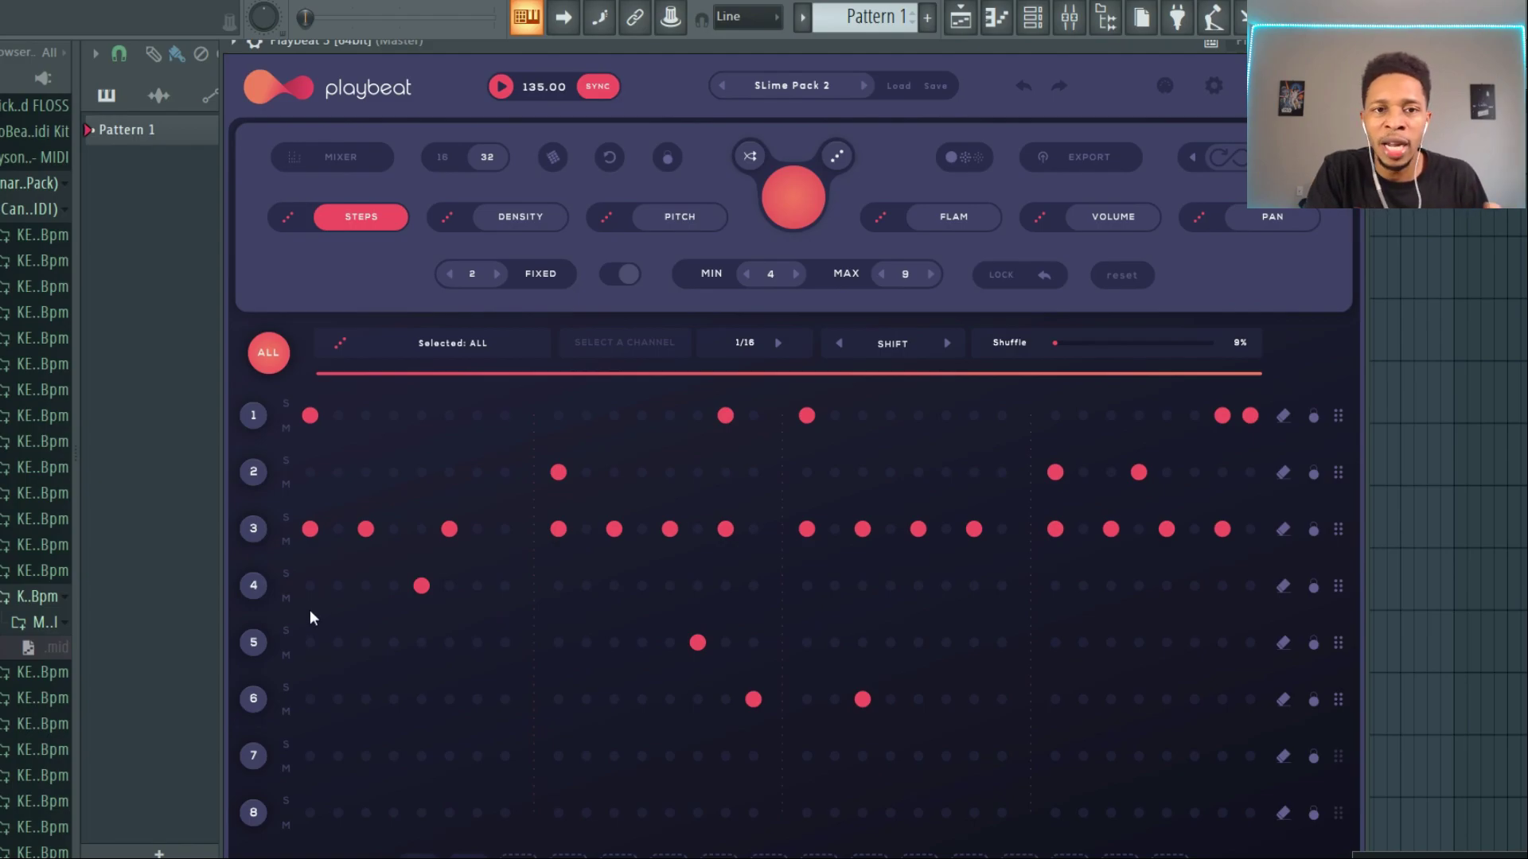
pyautogui.press('space')
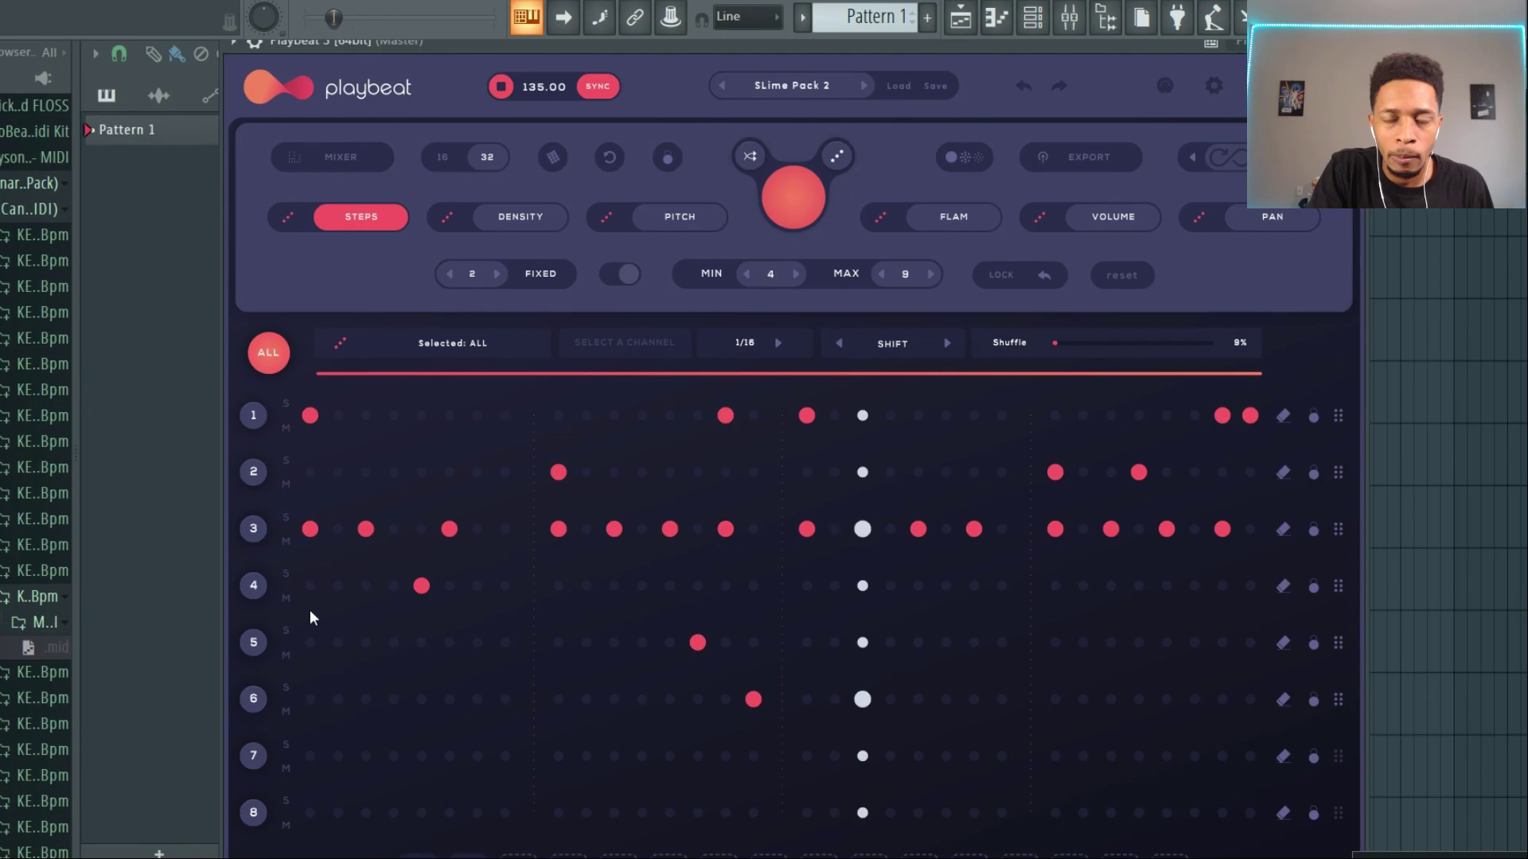
pyautogui.press('space')
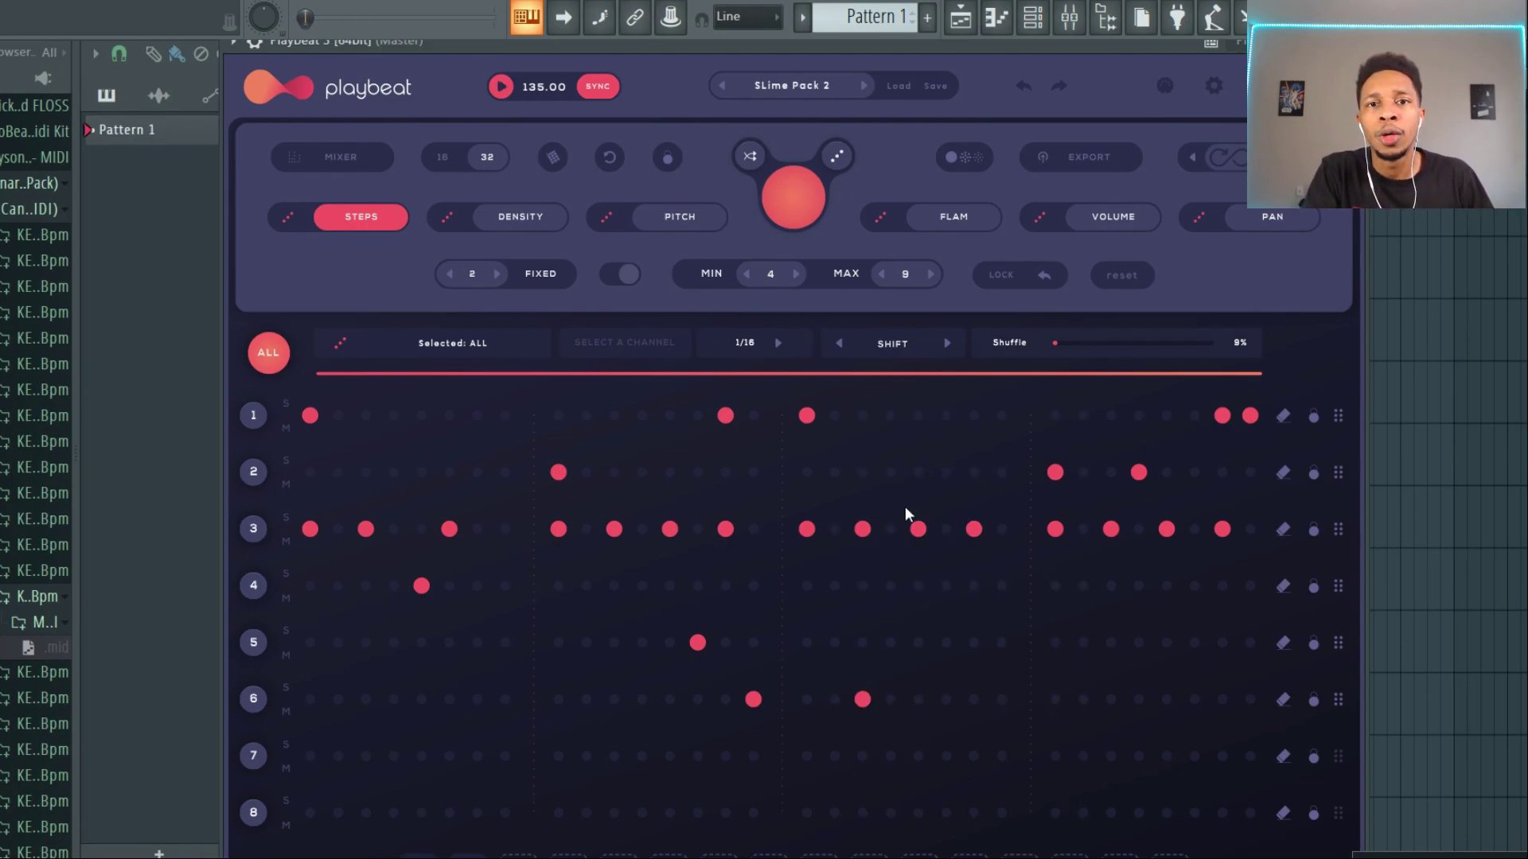
# - Randomize the step pattern on all eight channels and play it back
pyautogui.click(789, 203)
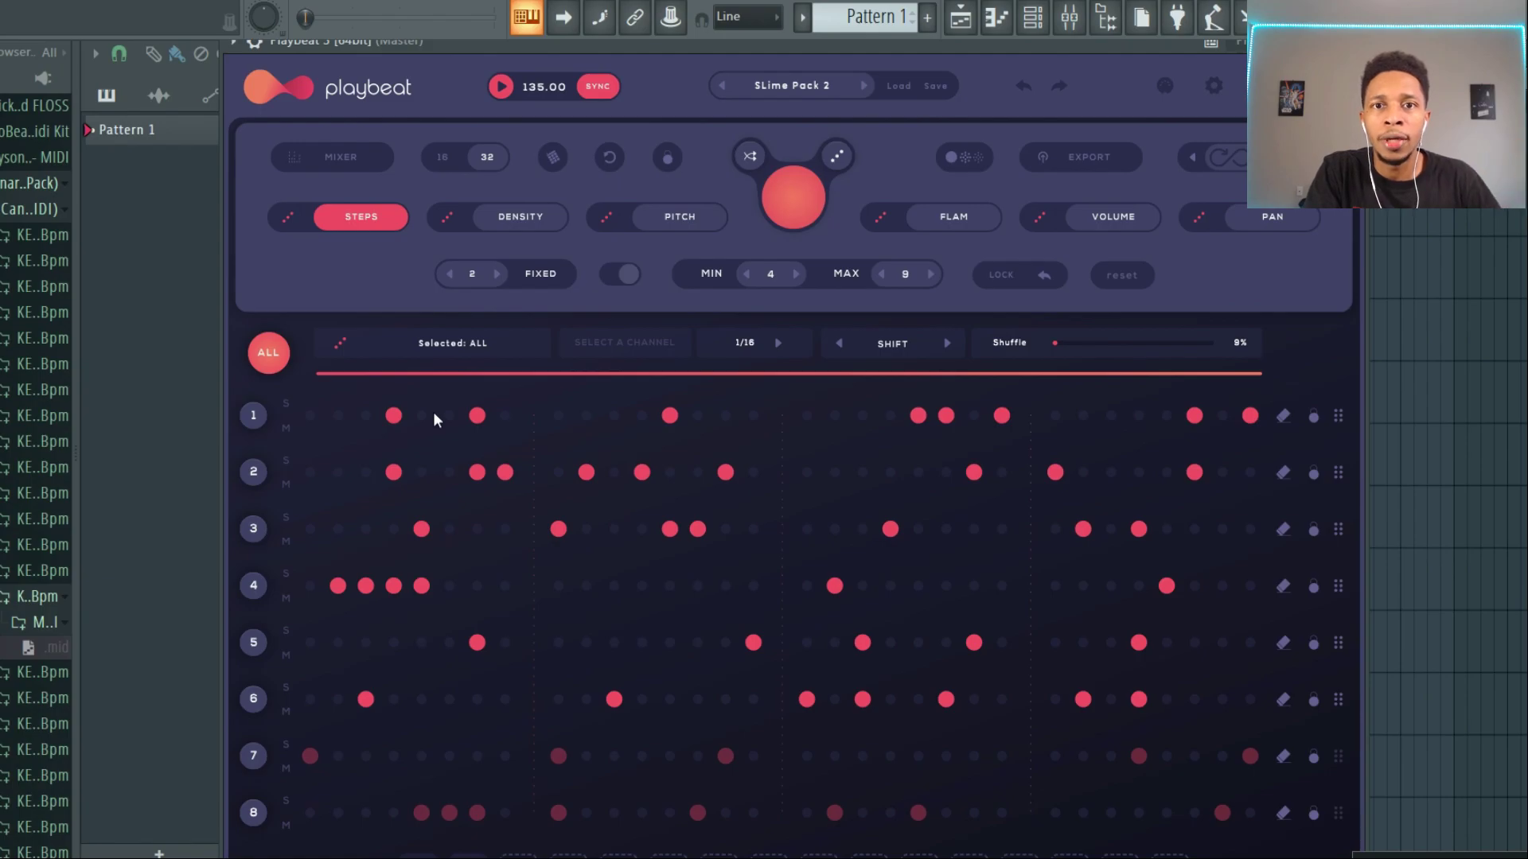
pyautogui.press('space')
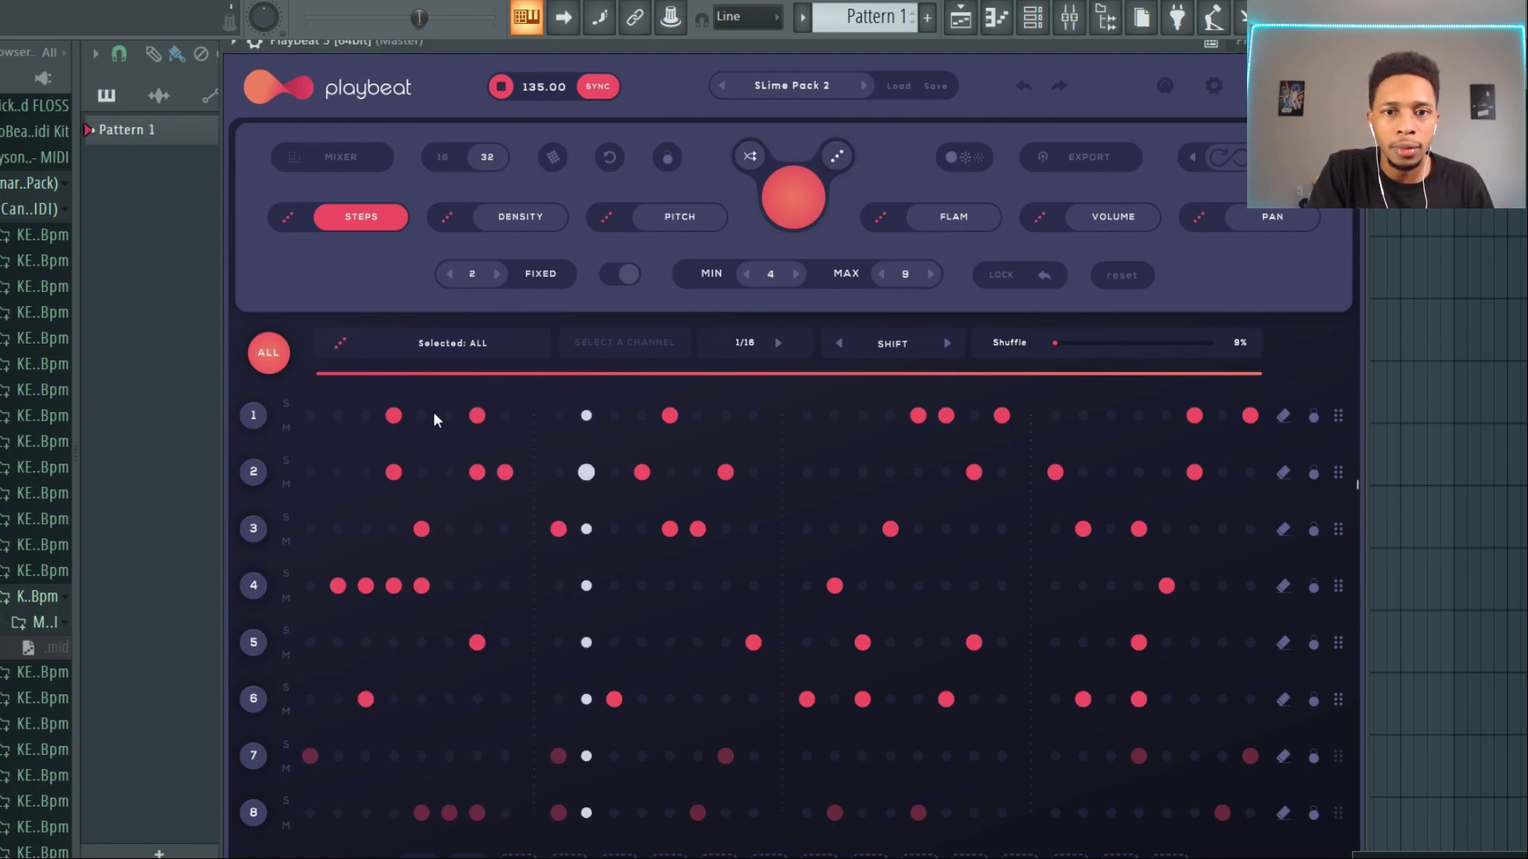
pyautogui.press('space')
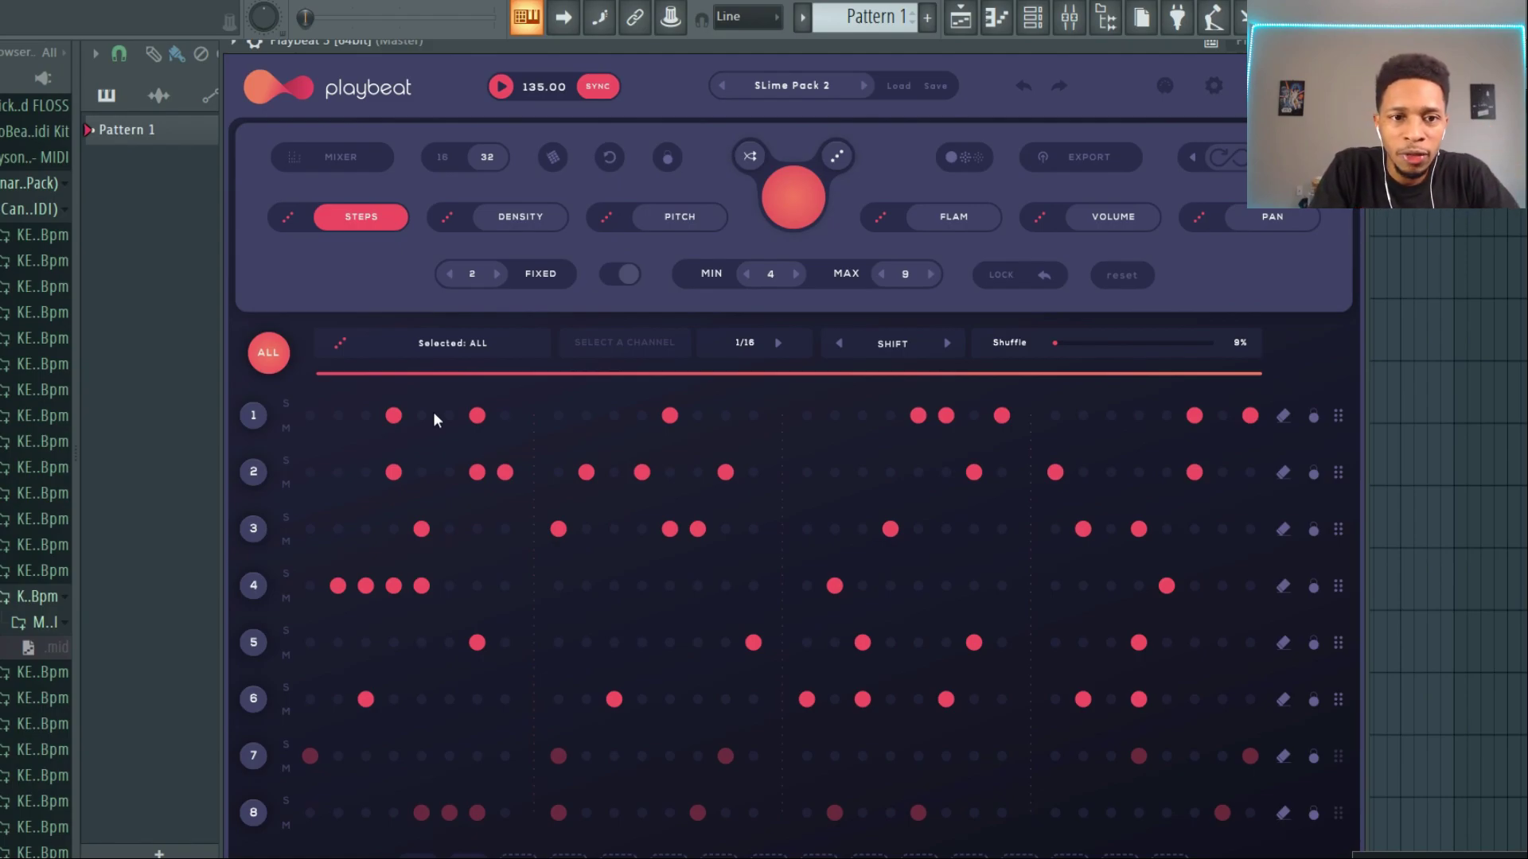
pyautogui.press('space')
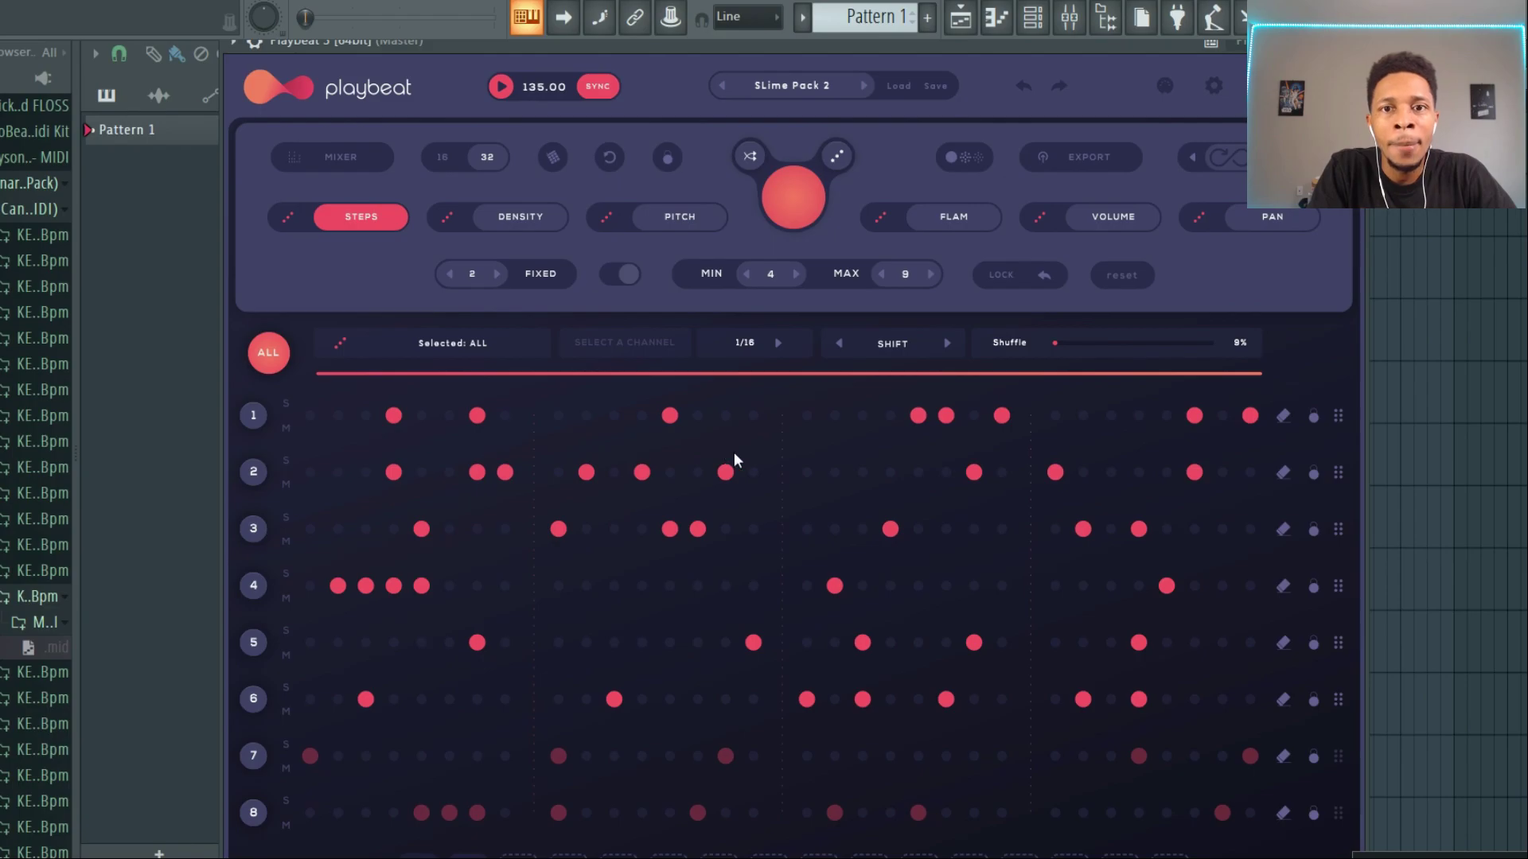
# - Reset the sequencer settings and audition a newly generated random pattern across all eight channels
pyautogui.click(606, 158)
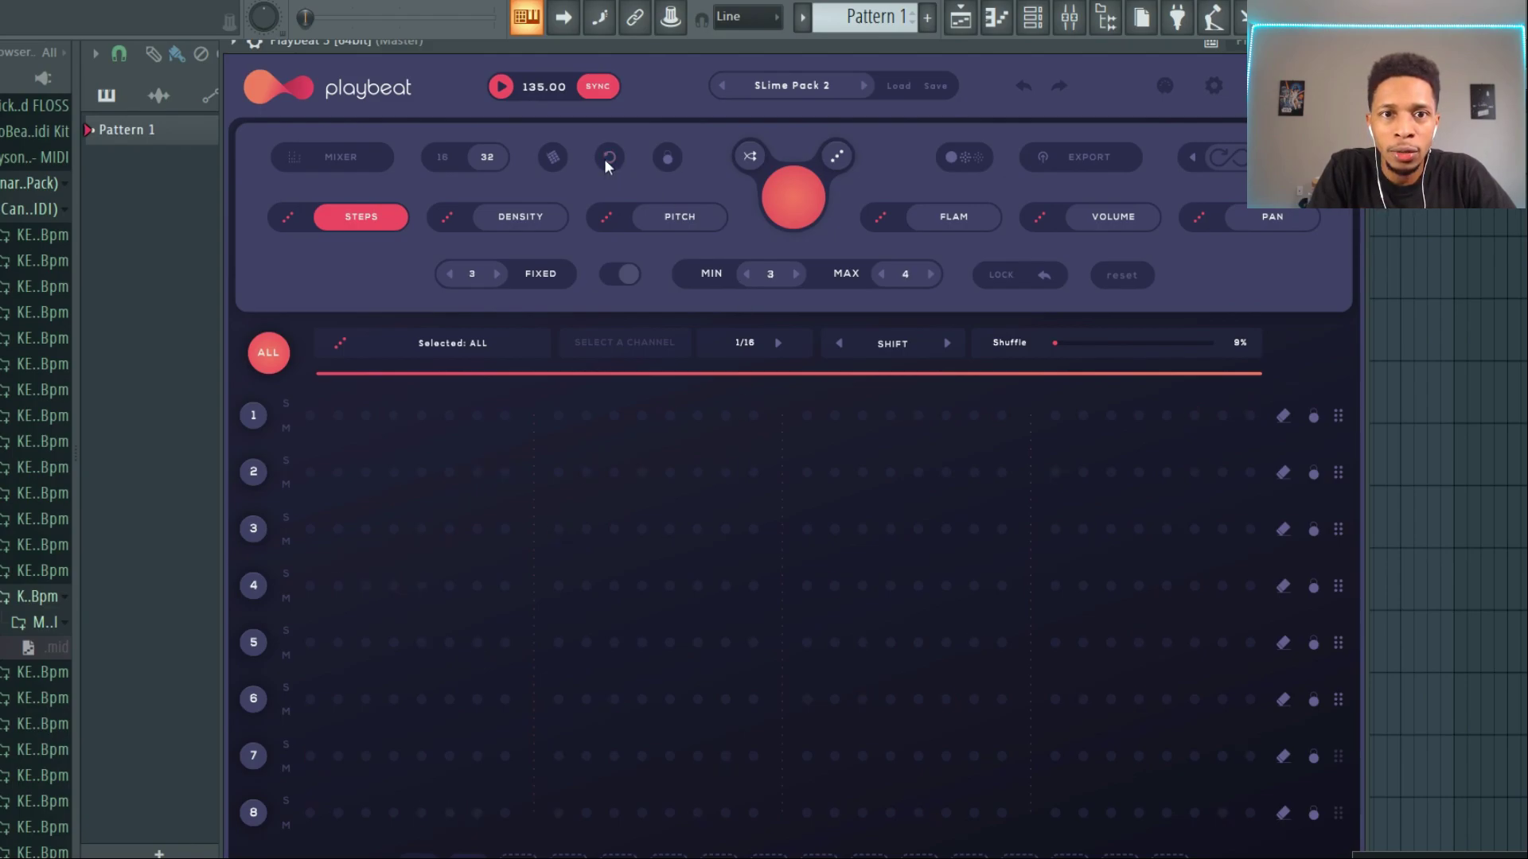
pyautogui.click(794, 198)
pyautogui.press('space')
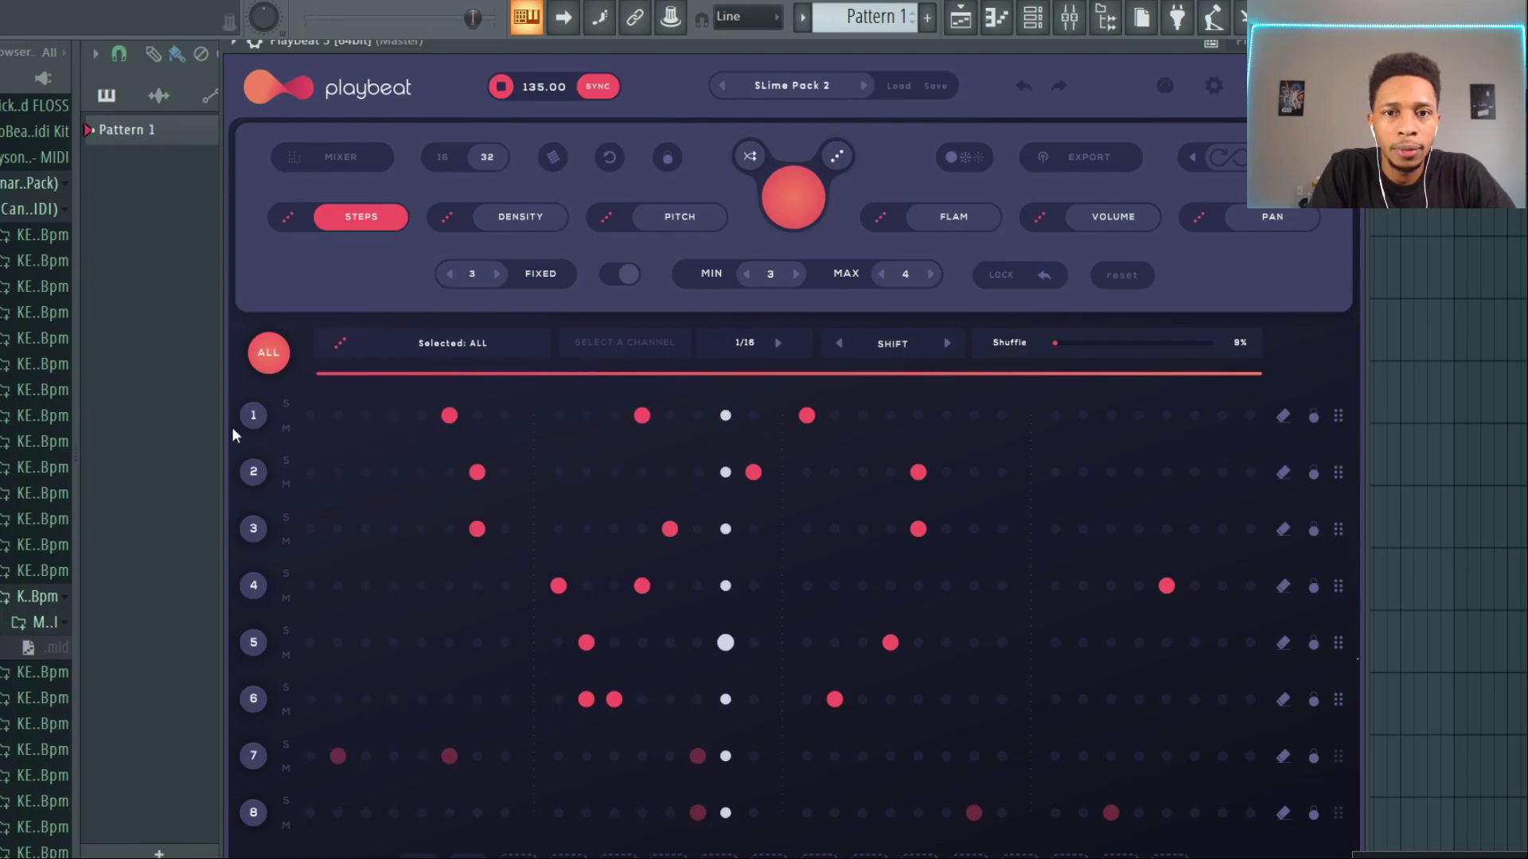
pyautogui.press('space')
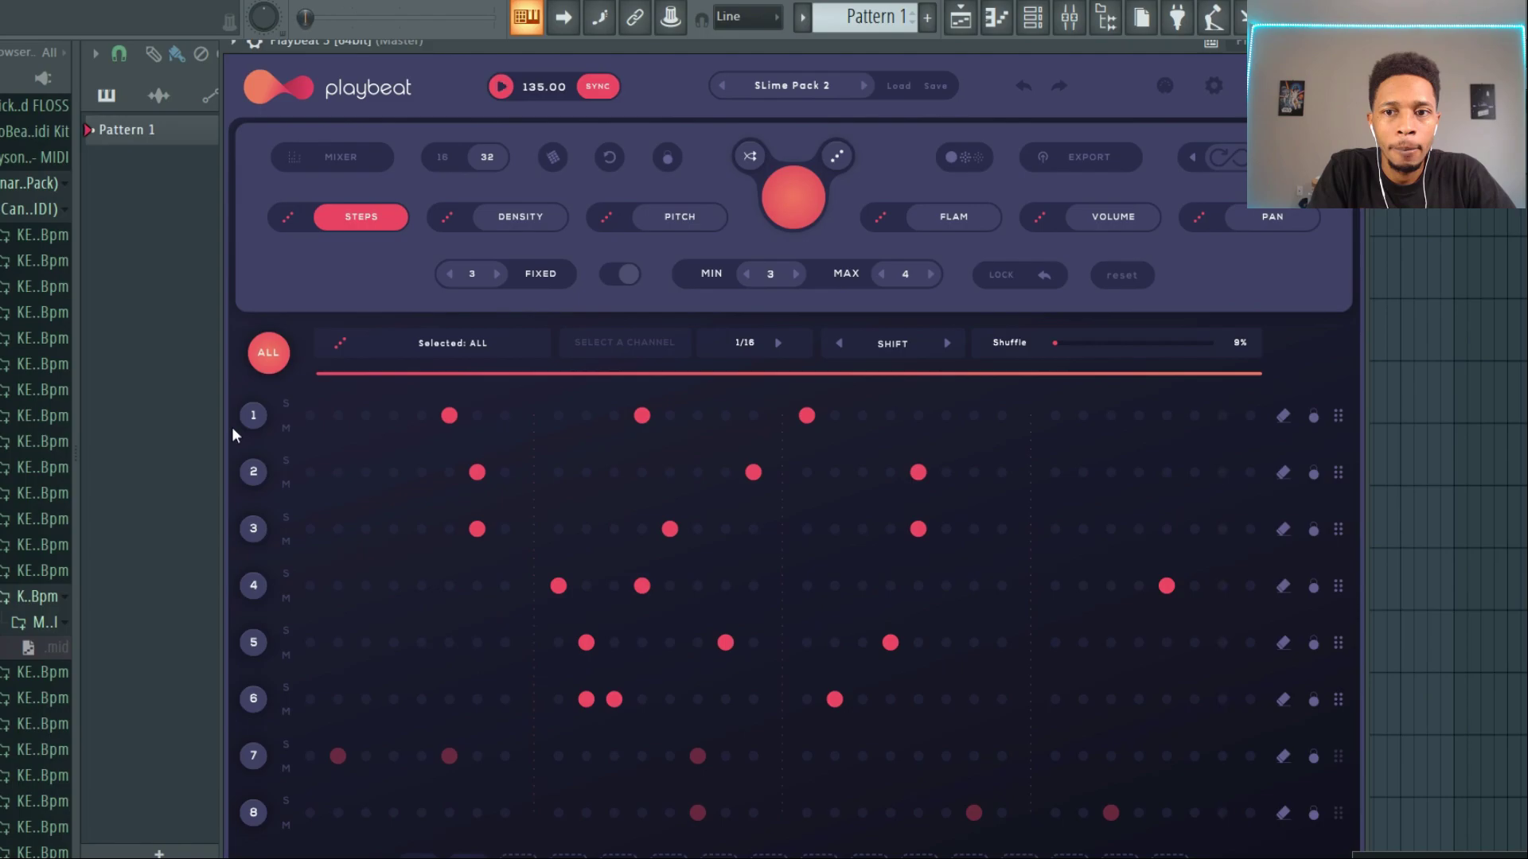
# - Refine the pattern with a channel 1 hit on the first step and fewer hits on channels 4 to 6, and play it back
pyautogui.click(310, 416)
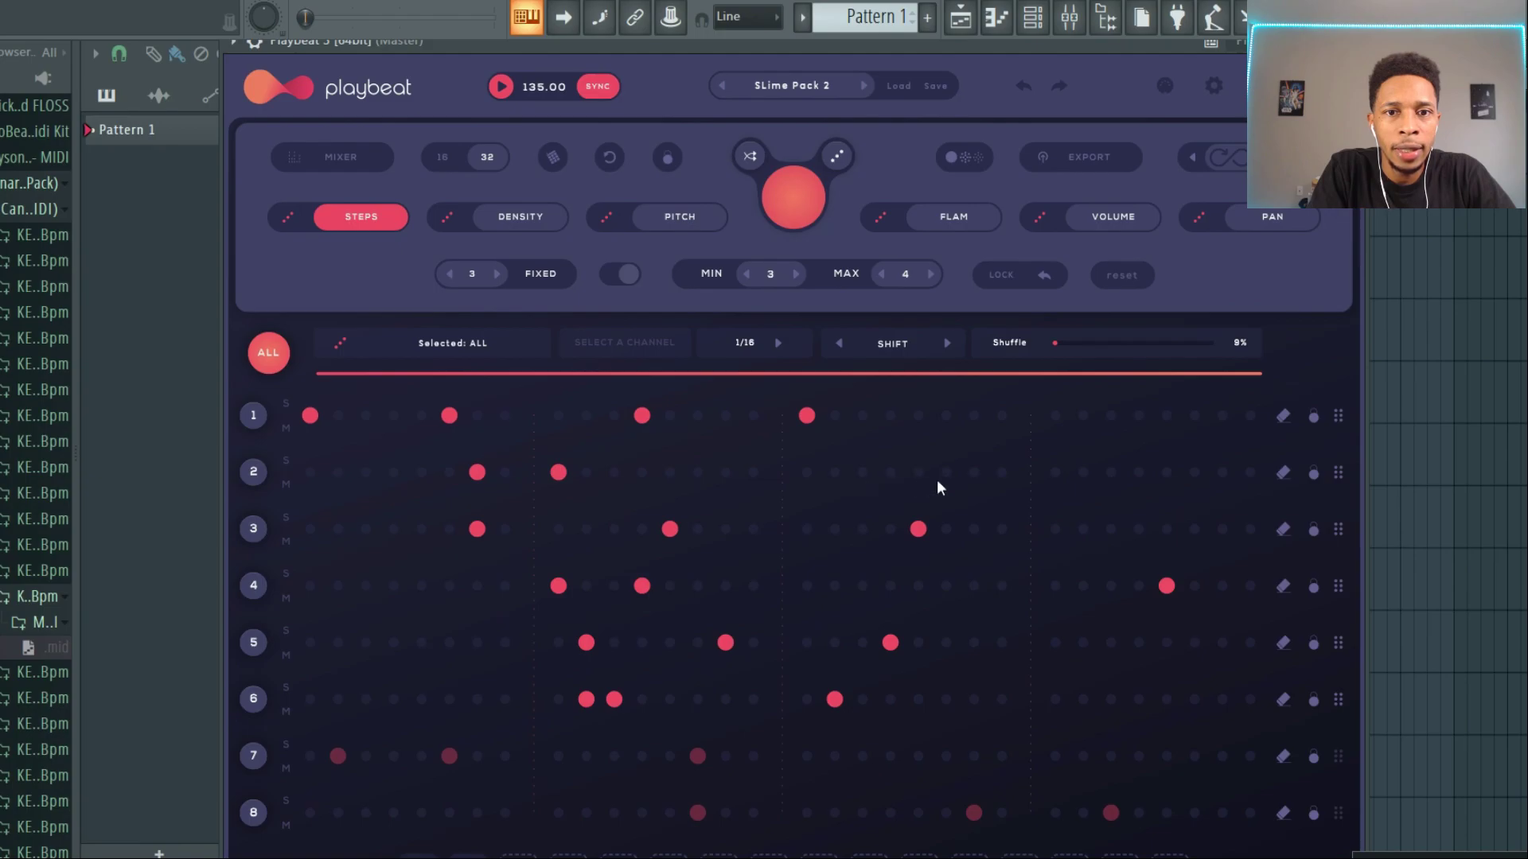
pyautogui.press('space')
pyautogui.press('space')
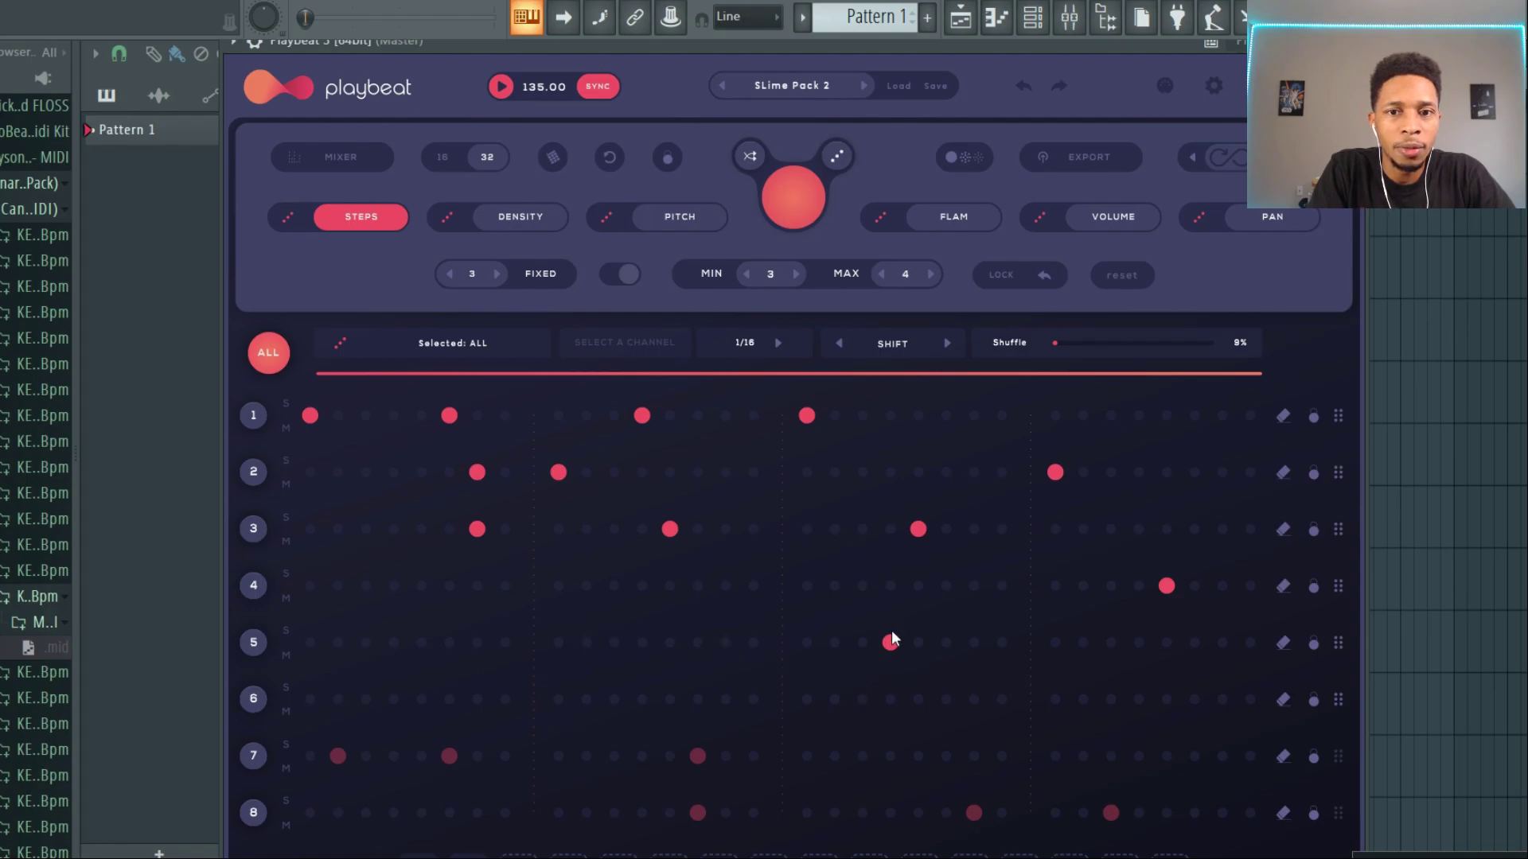
pyautogui.click(792, 197)
# - Export all stems of the pattern as audio onto Track 2 of the playlist at bar 1
pyautogui.moveTo(907, 46); pyautogui.dragTo(1161, 481)
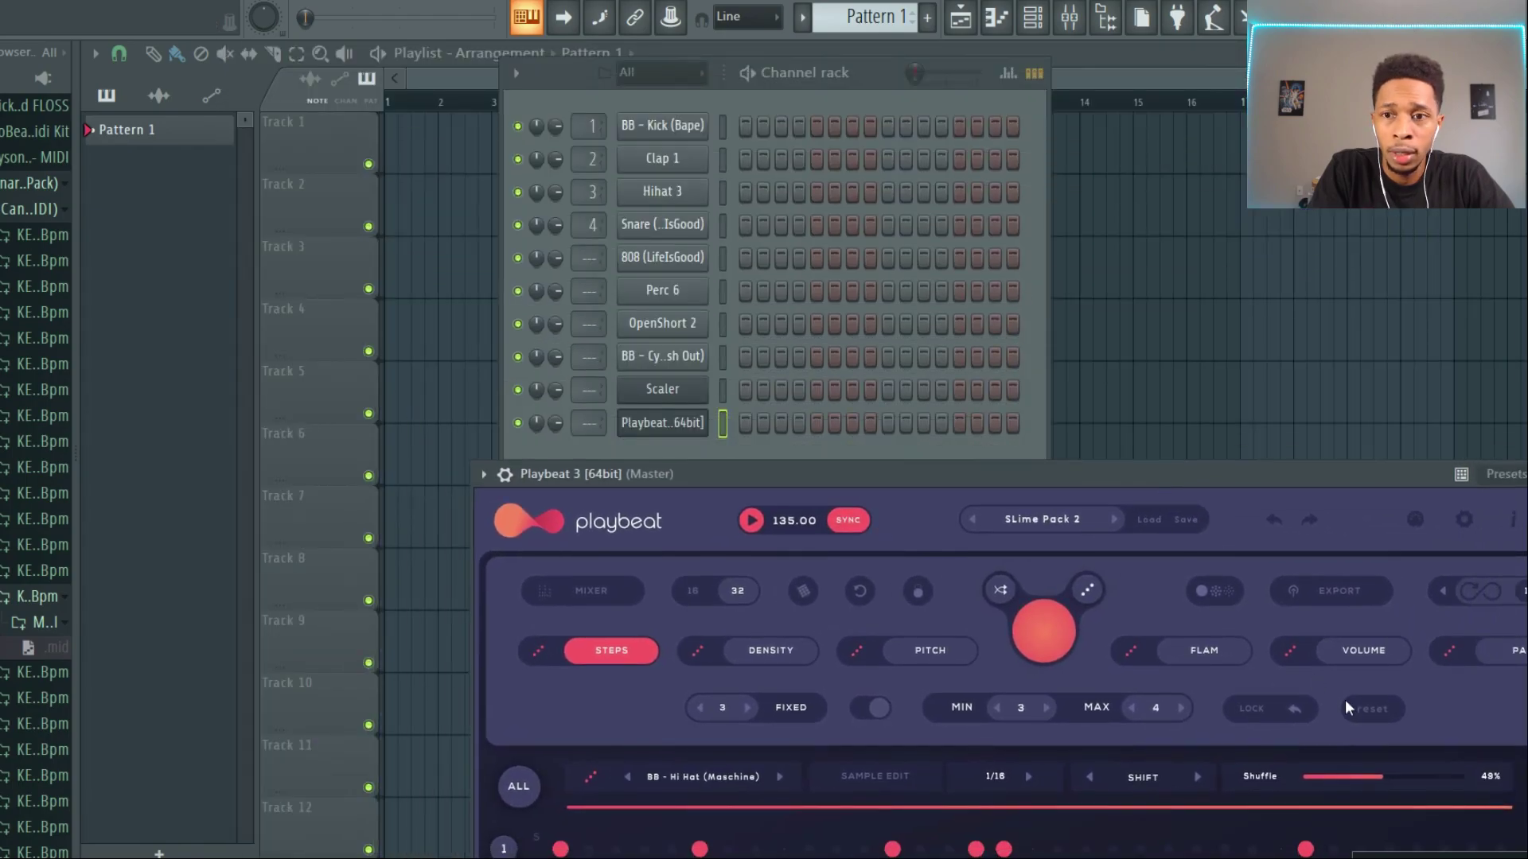
pyautogui.click(1300, 585)
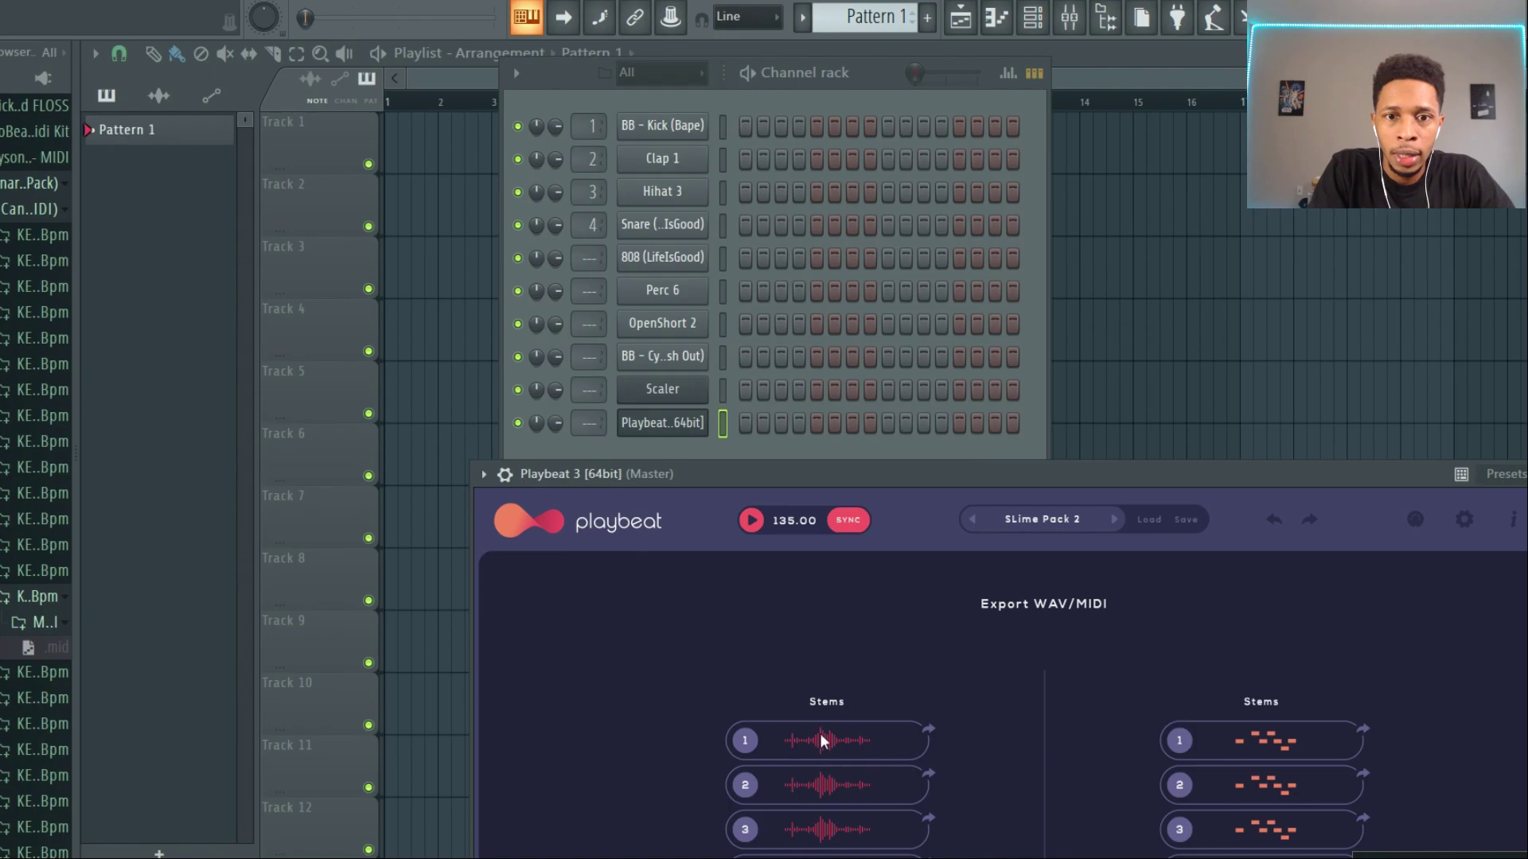
pyautogui.moveTo(906, 476); pyautogui.dragTo(1167, 64)
pyautogui.moveTo(1046, 730); pyautogui.dragTo(389, 205)
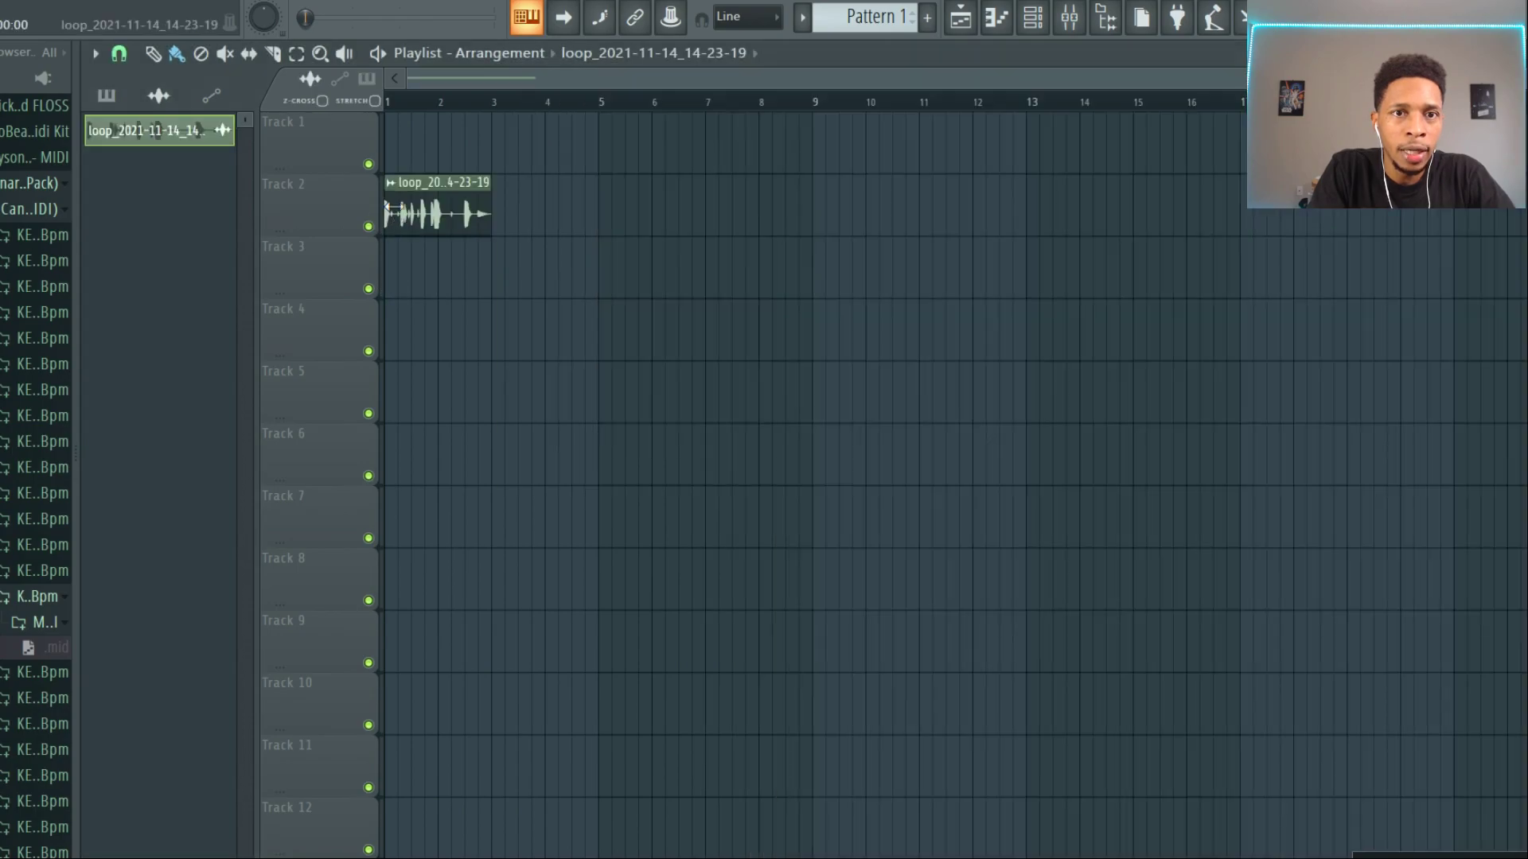
# - Duplicate the drum loop on Track 2 so it fills bars 1 to 4, and play it back
pyautogui.click(418, 229)
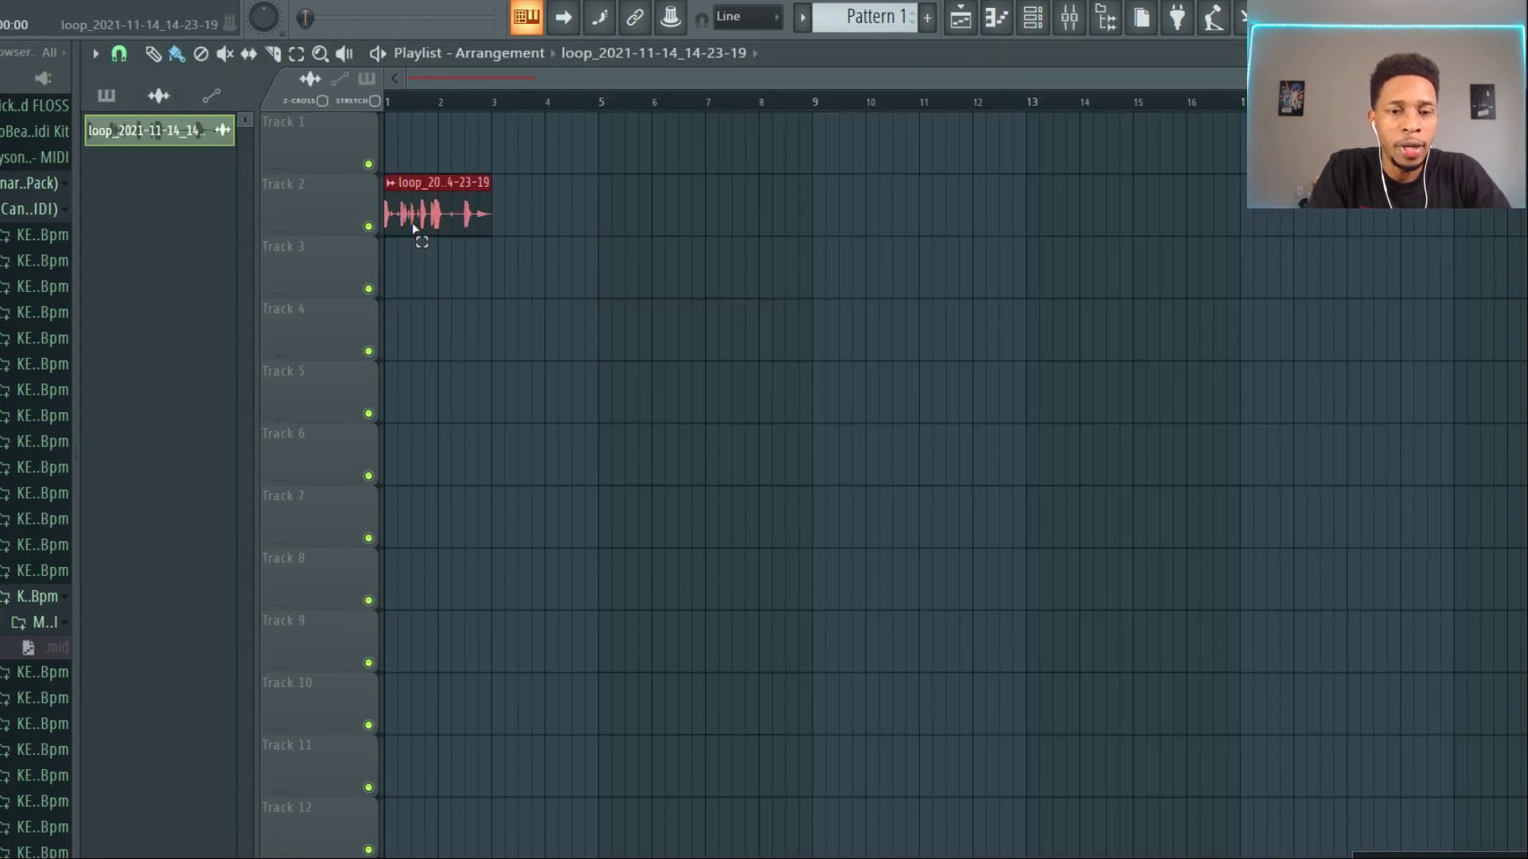
pyautogui.hotkey('ctrl', 'b')
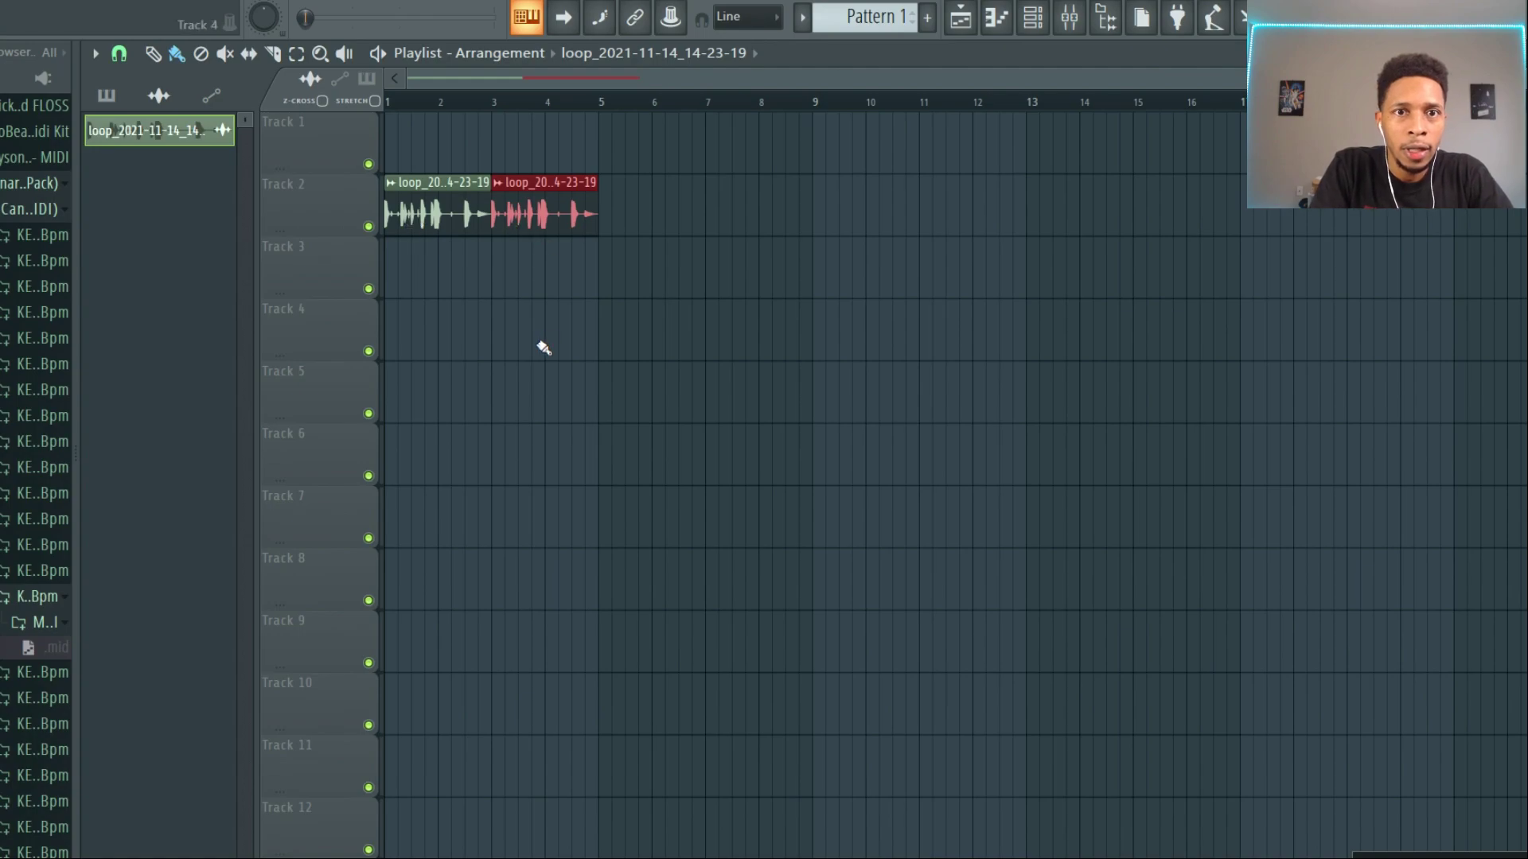
pyautogui.press('space')
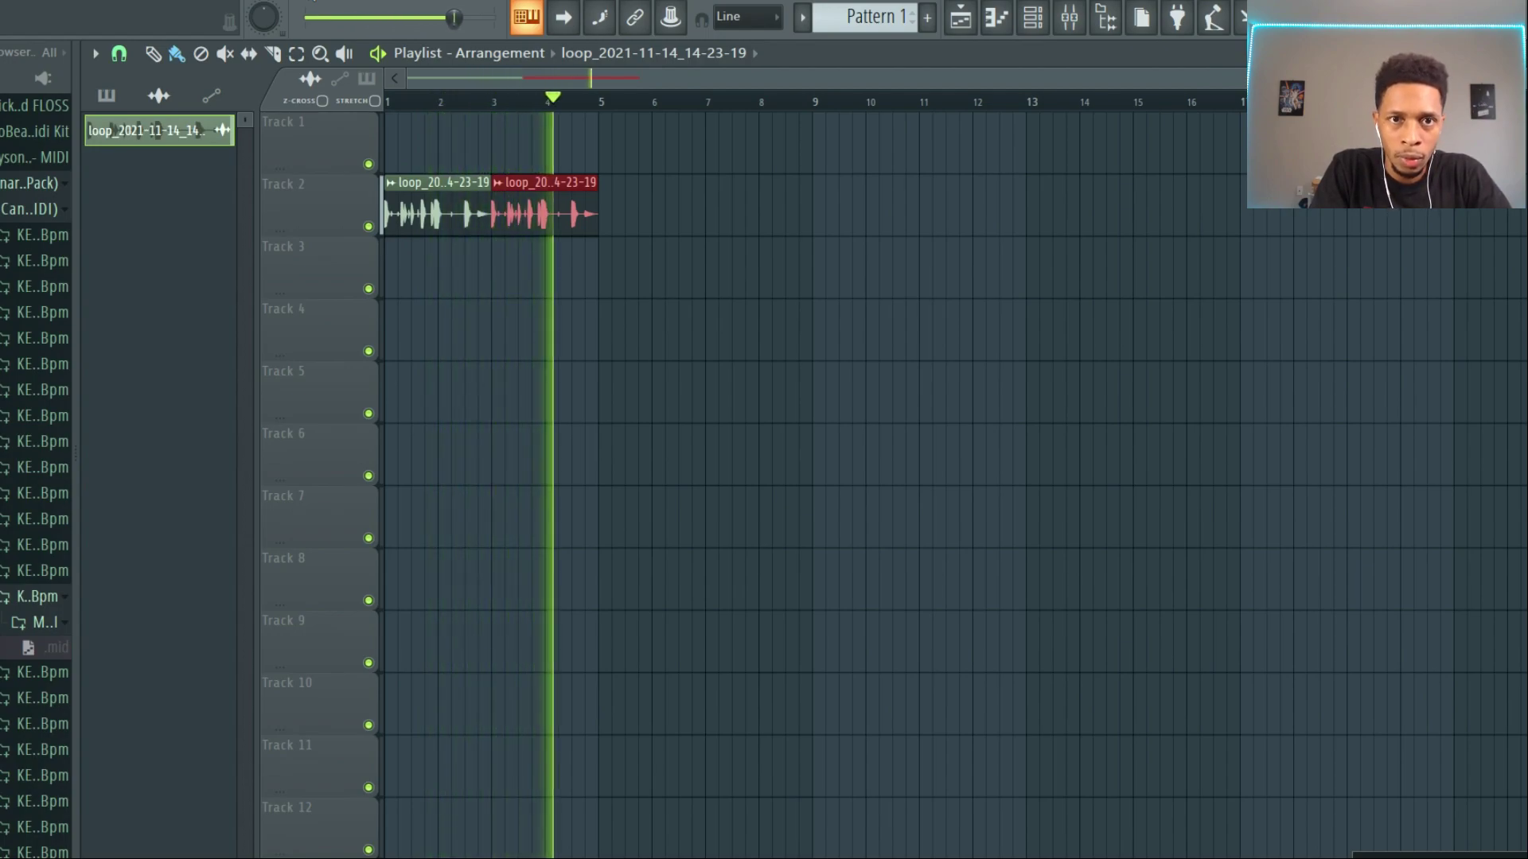
pyautogui.press('space')
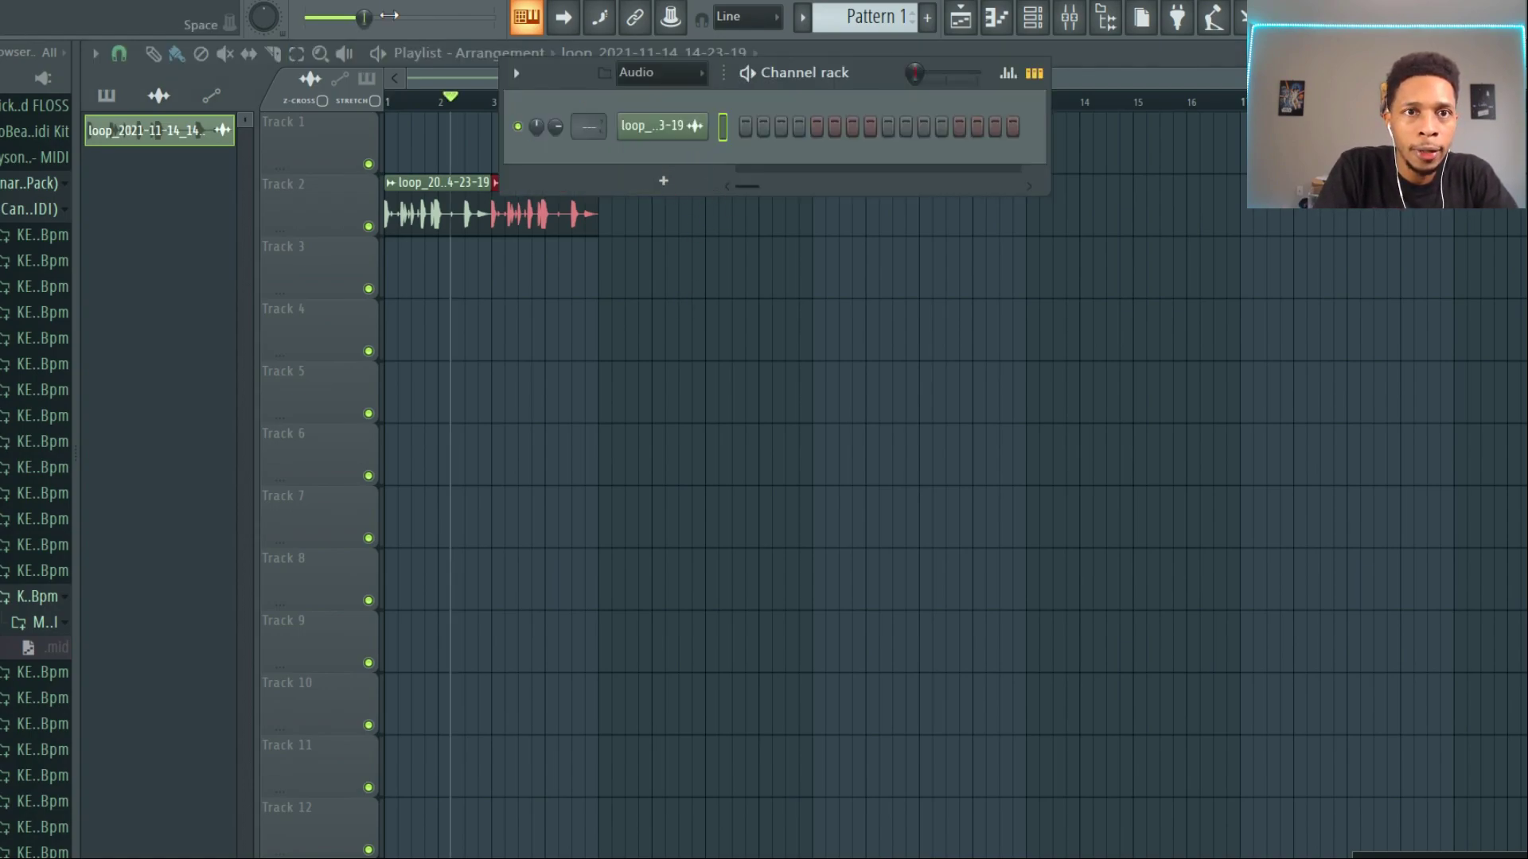
pyautogui.press('space')
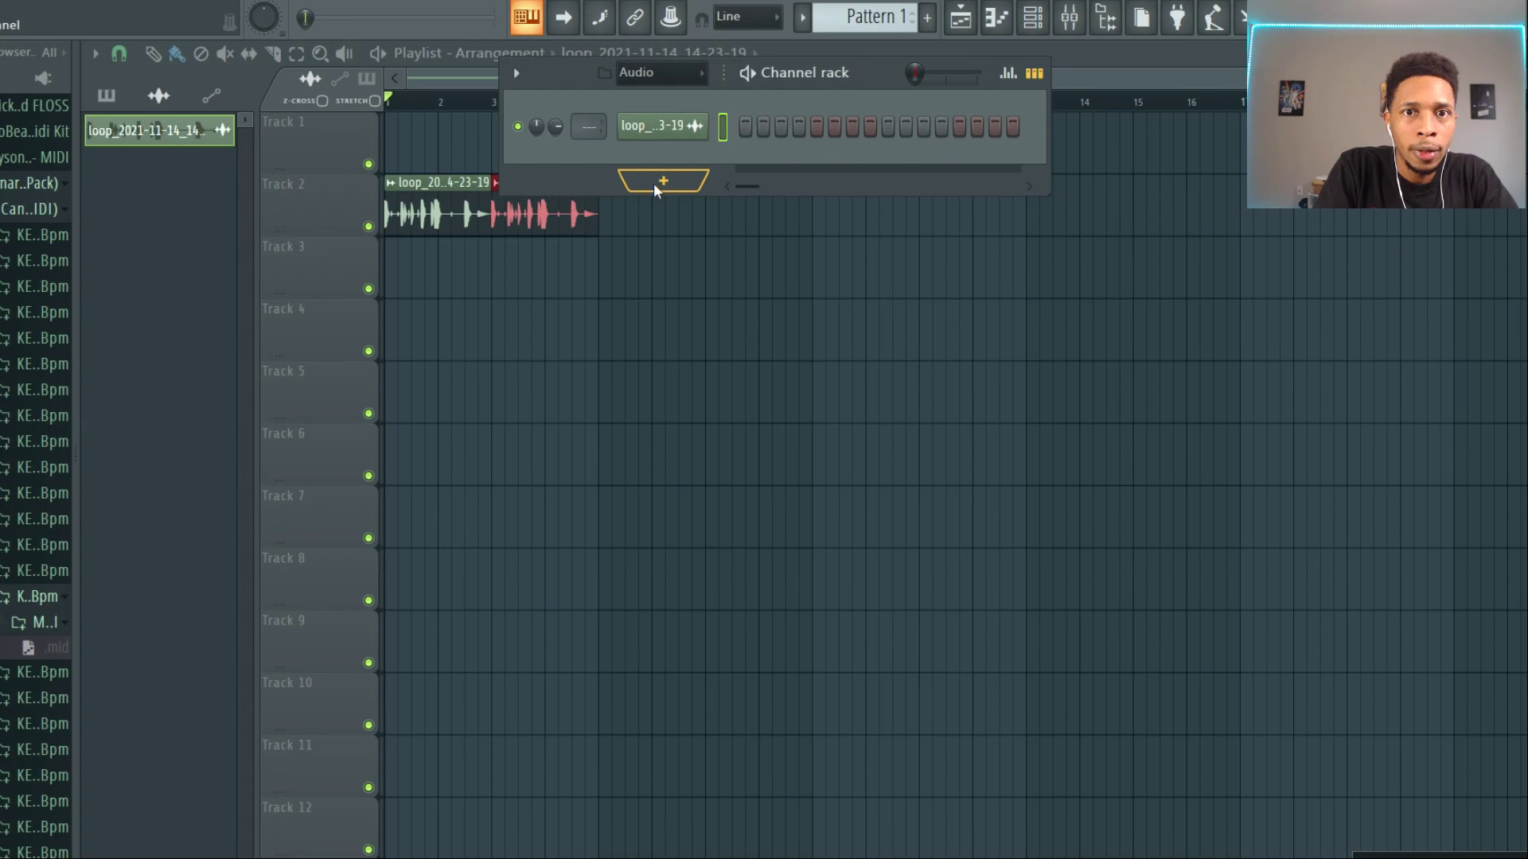
# - Show all channels in the channel rack, open Scaler and load the user chord set CMP 018
pyautogui.click(660, 72)
pyautogui.click(661, 96)
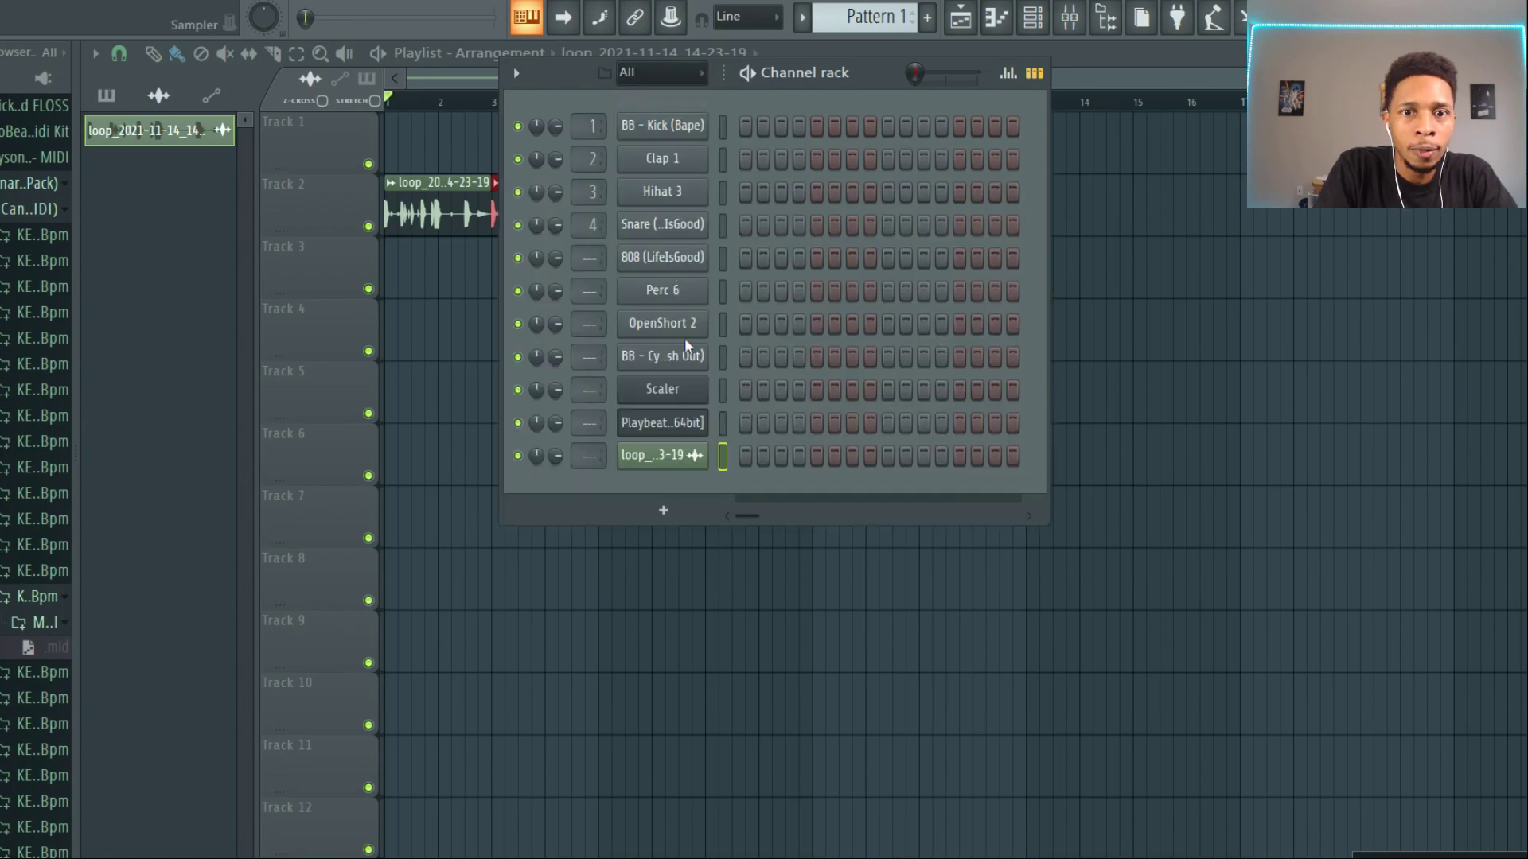
pyautogui.click(667, 390)
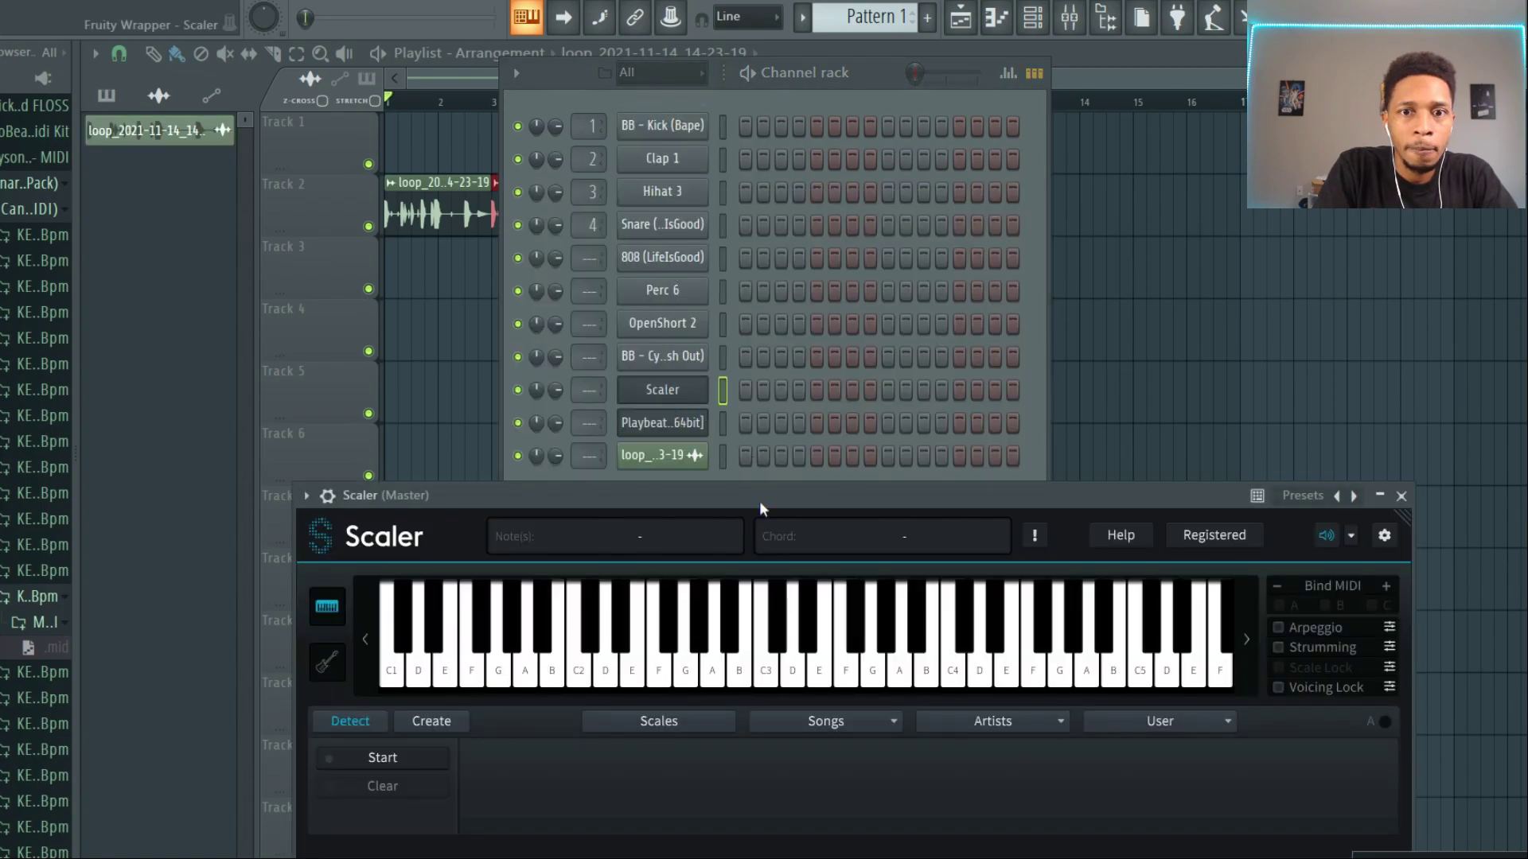
pyautogui.moveTo(752, 458); pyautogui.dragTo(736, 113)
pyautogui.click(1137, 321)
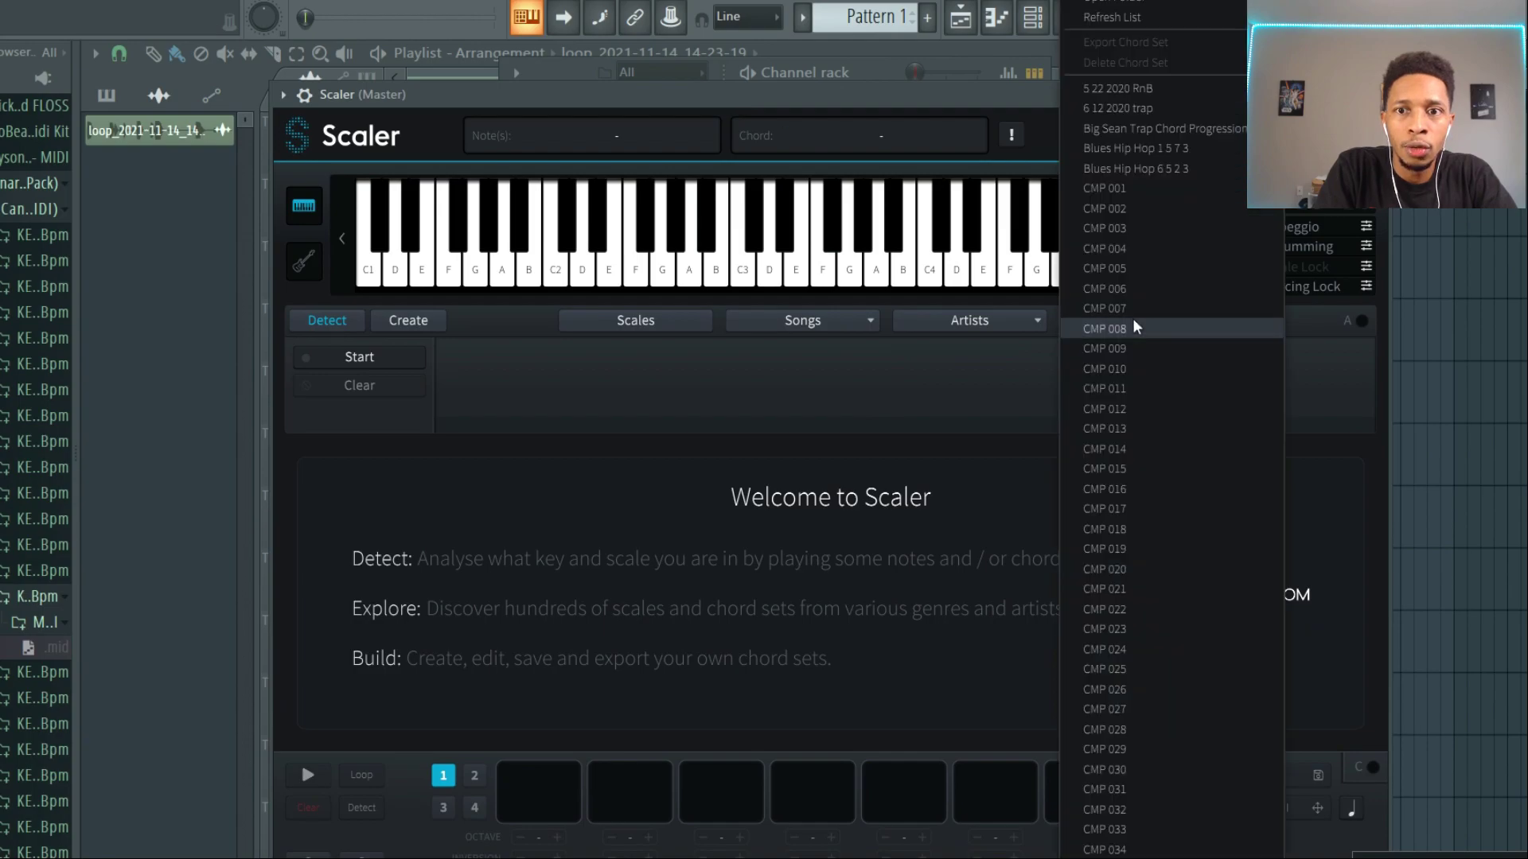
pyautogui.click(1118, 529)
# - Place G min, Bb maj(no5), Eb maj(no5) and C min6 in alternate builder slots and transfer the progression's MIDI to the Heat Up channel
pyautogui.click(494, 399)
pyautogui.click(570, 374)
pyautogui.click(743, 385)
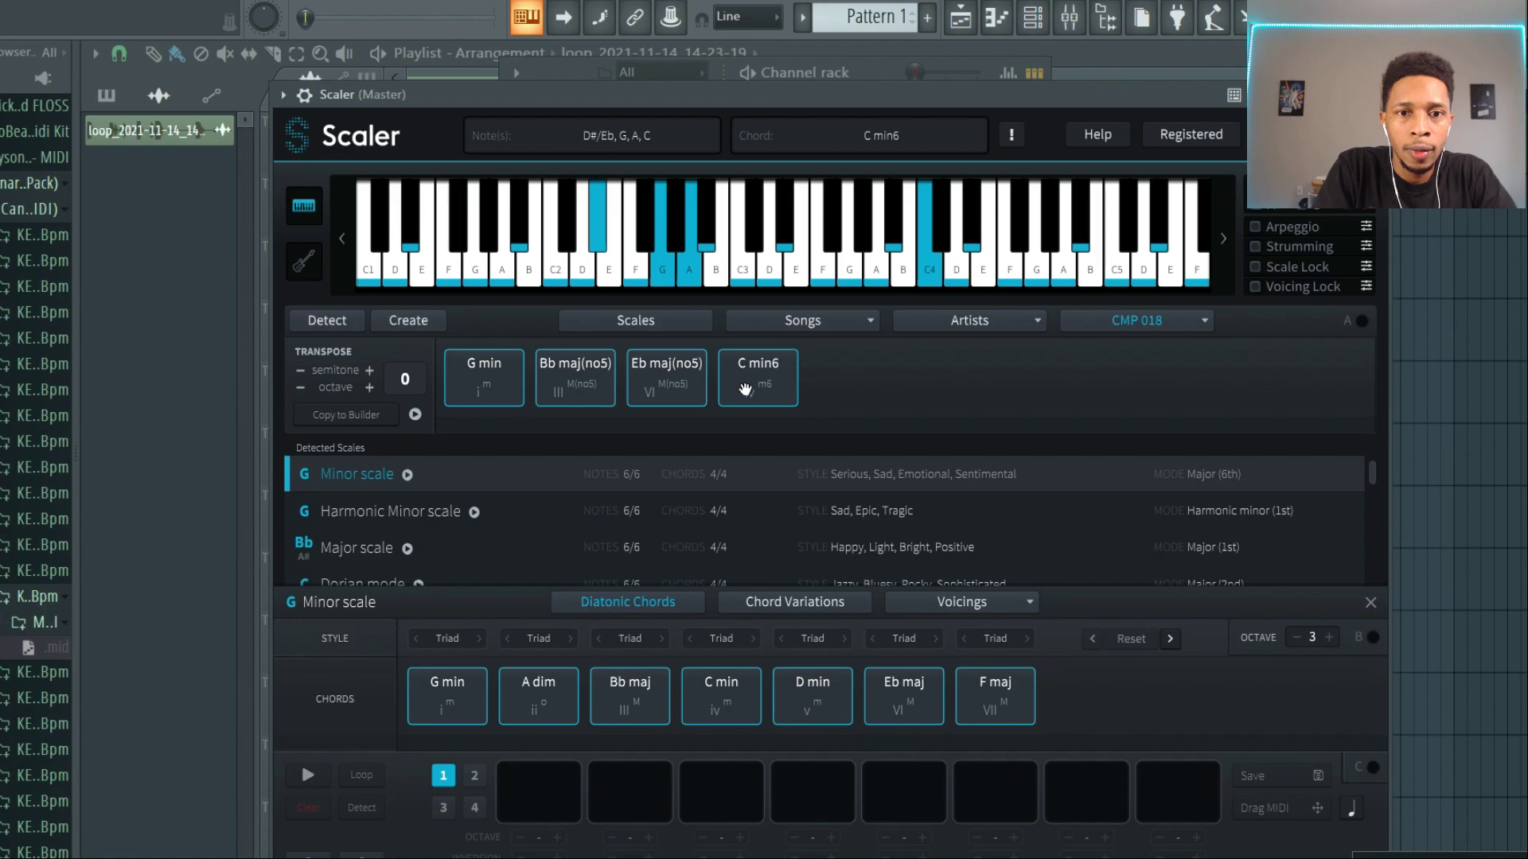
pyautogui.moveTo(484, 378); pyautogui.dragTo(525, 784)
pyautogui.moveTo(574, 374); pyautogui.dragTo(716, 784)
pyautogui.moveTo(684, 381); pyautogui.dragTo(903, 780)
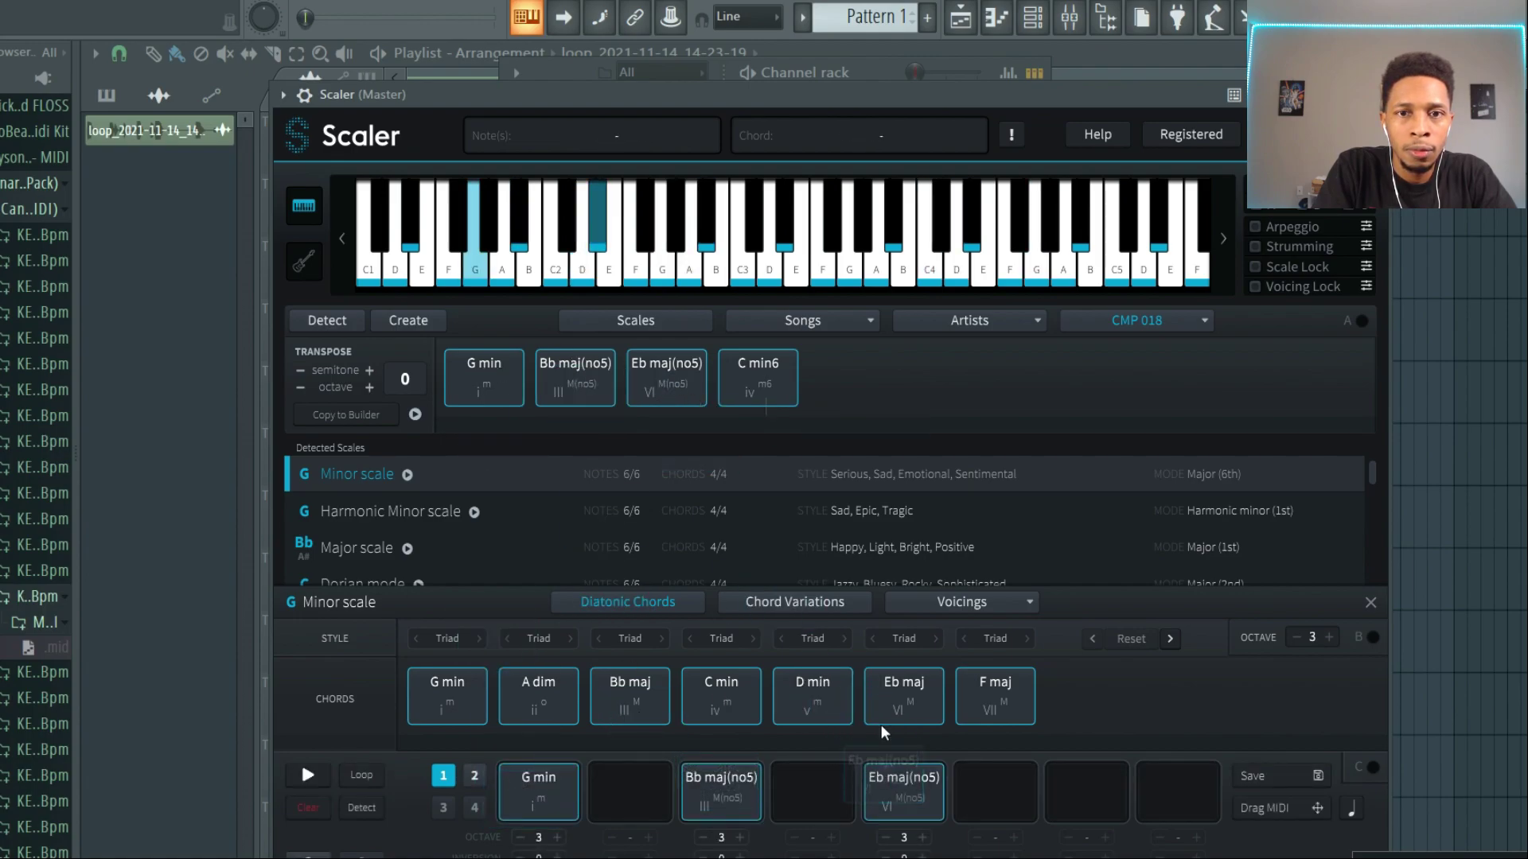
pyautogui.moveTo(758, 354); pyautogui.dragTo(1084, 786)
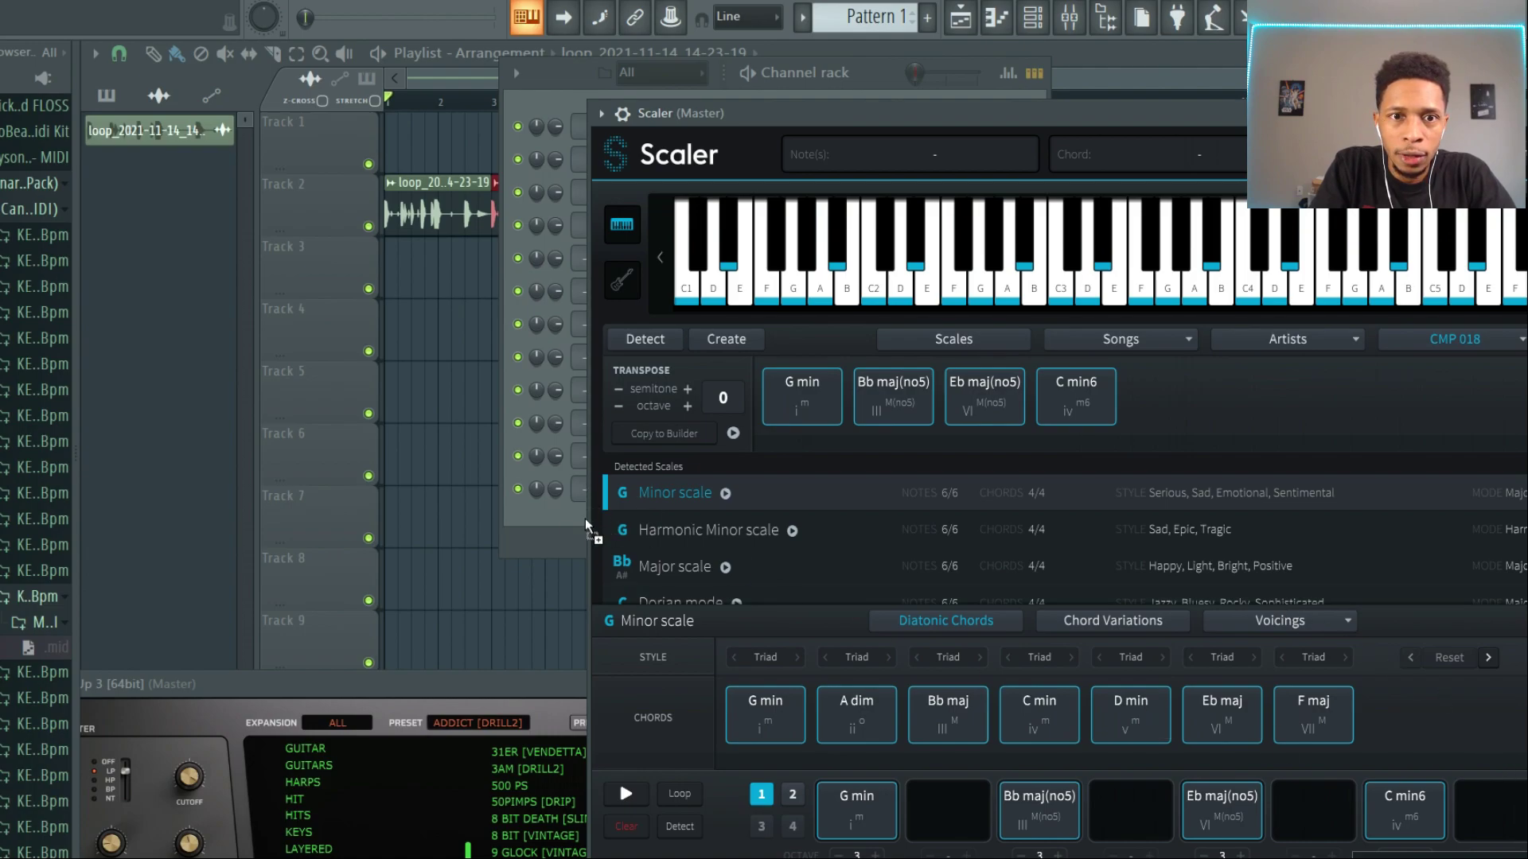
pyautogui.click(585, 495)
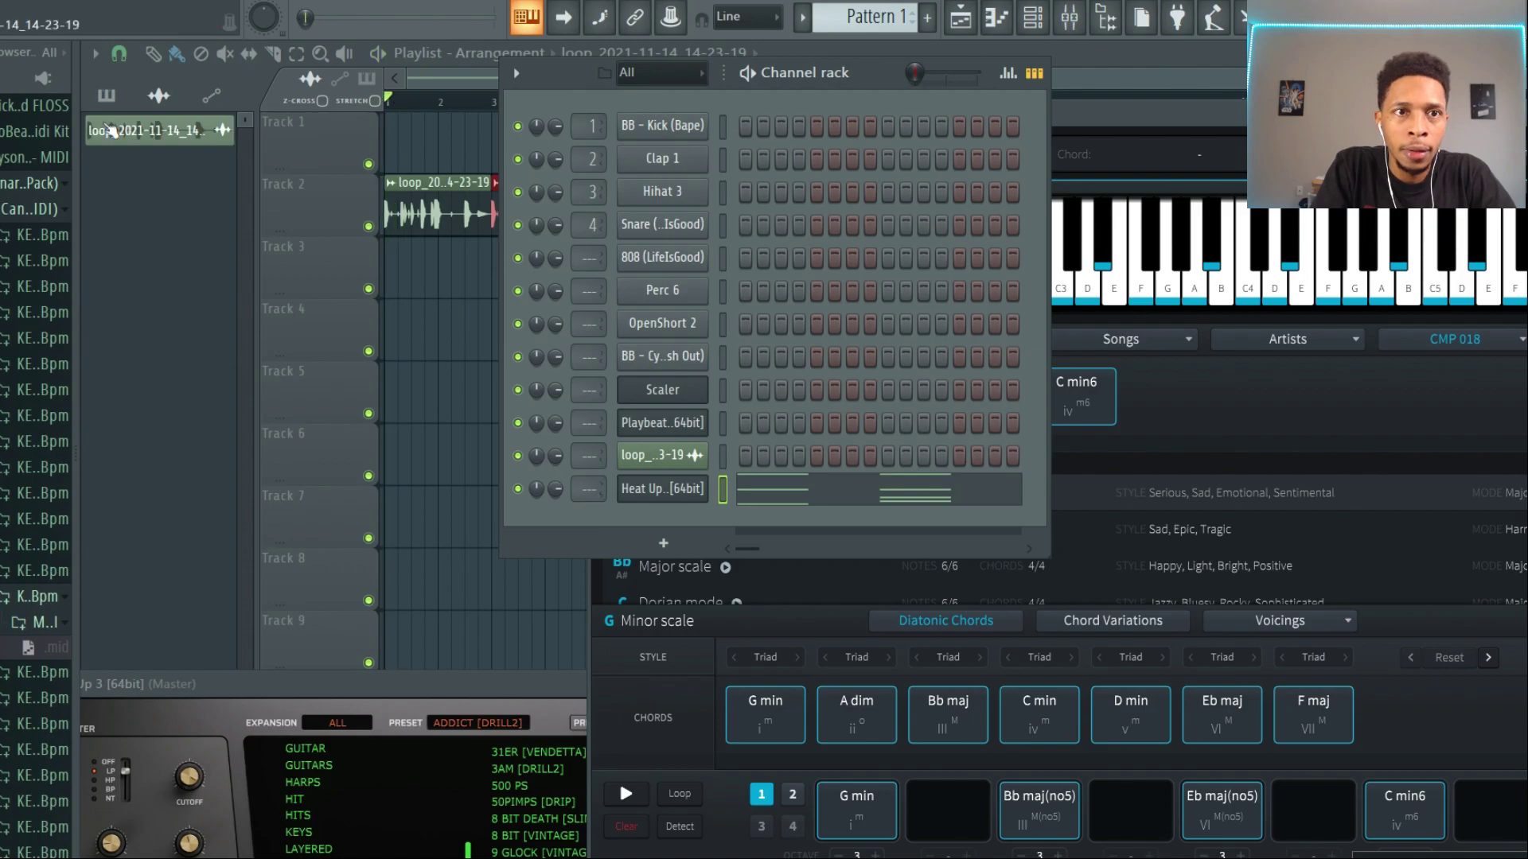
# - Place Pattern 1 twice back to back on Track 1 from bar 1 and play it with the drum loop
pyautogui.click(111, 131)
pyautogui.click(106, 95)
pyautogui.moveTo(205, 140); pyautogui.dragTo(395, 154)
pyautogui.moveTo(532, 150); pyautogui.dragTo(437, 127)
pyautogui.hotkey('ctrl', 'b')
pyautogui.press('space')
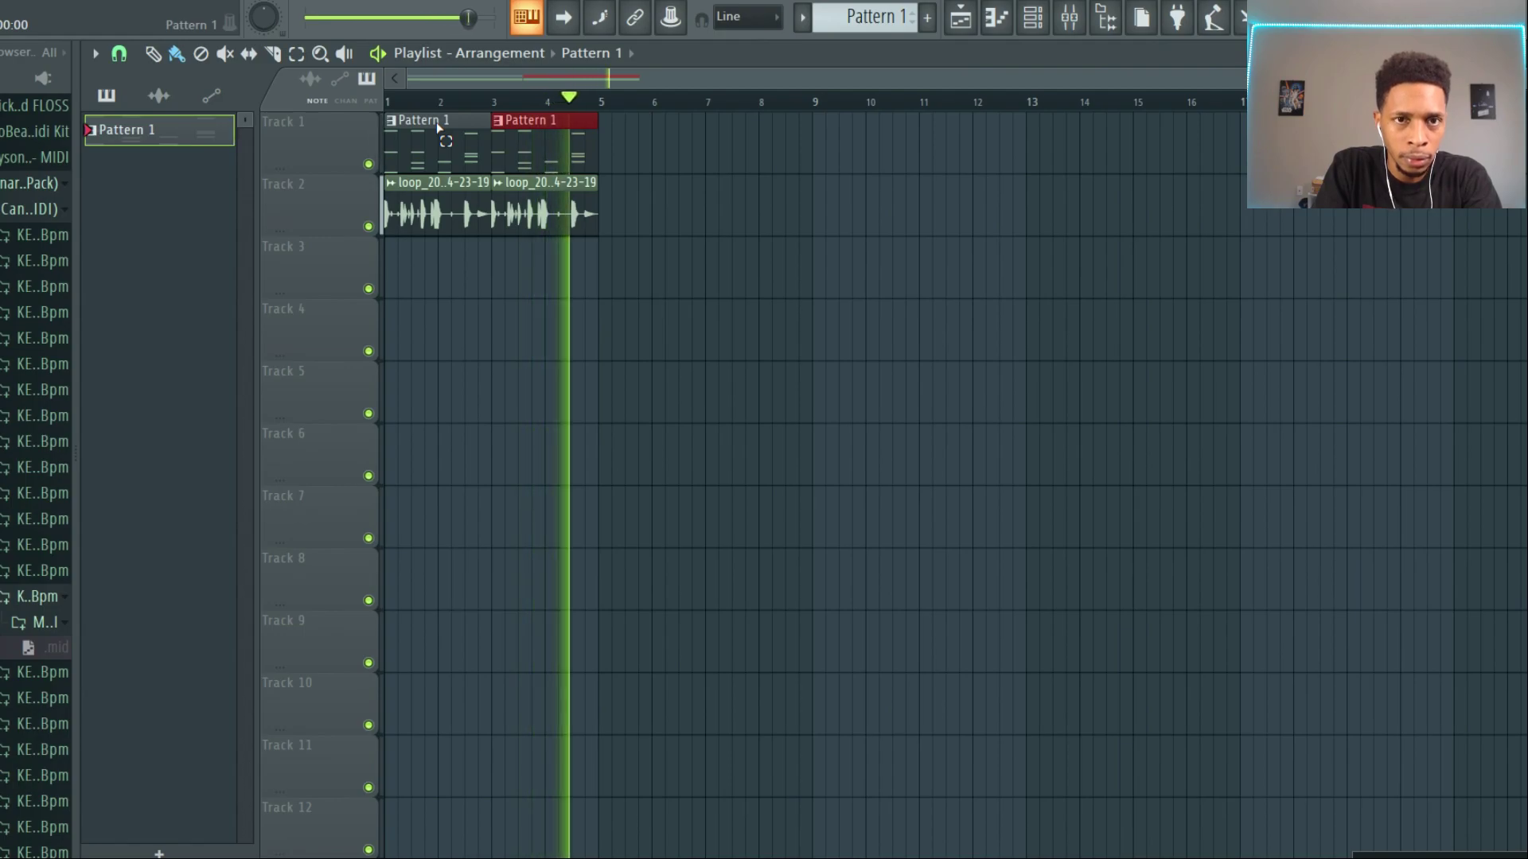
pyautogui.press('space')
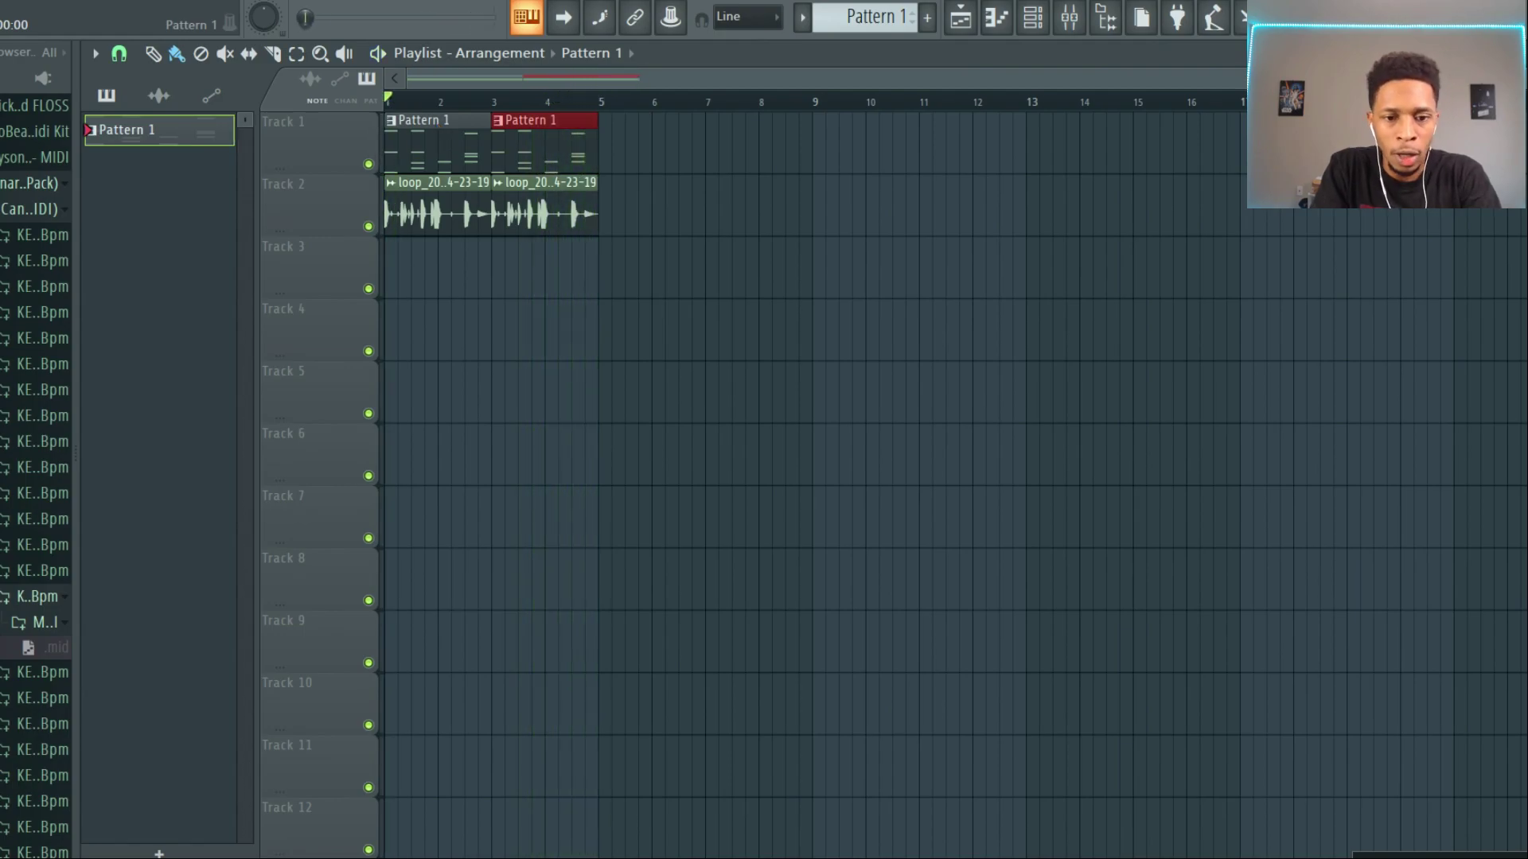
# - Reopen Playbeat 3 from the channel rack and clear the steps on channels 1, 2 and 3
pyautogui.press('F6')
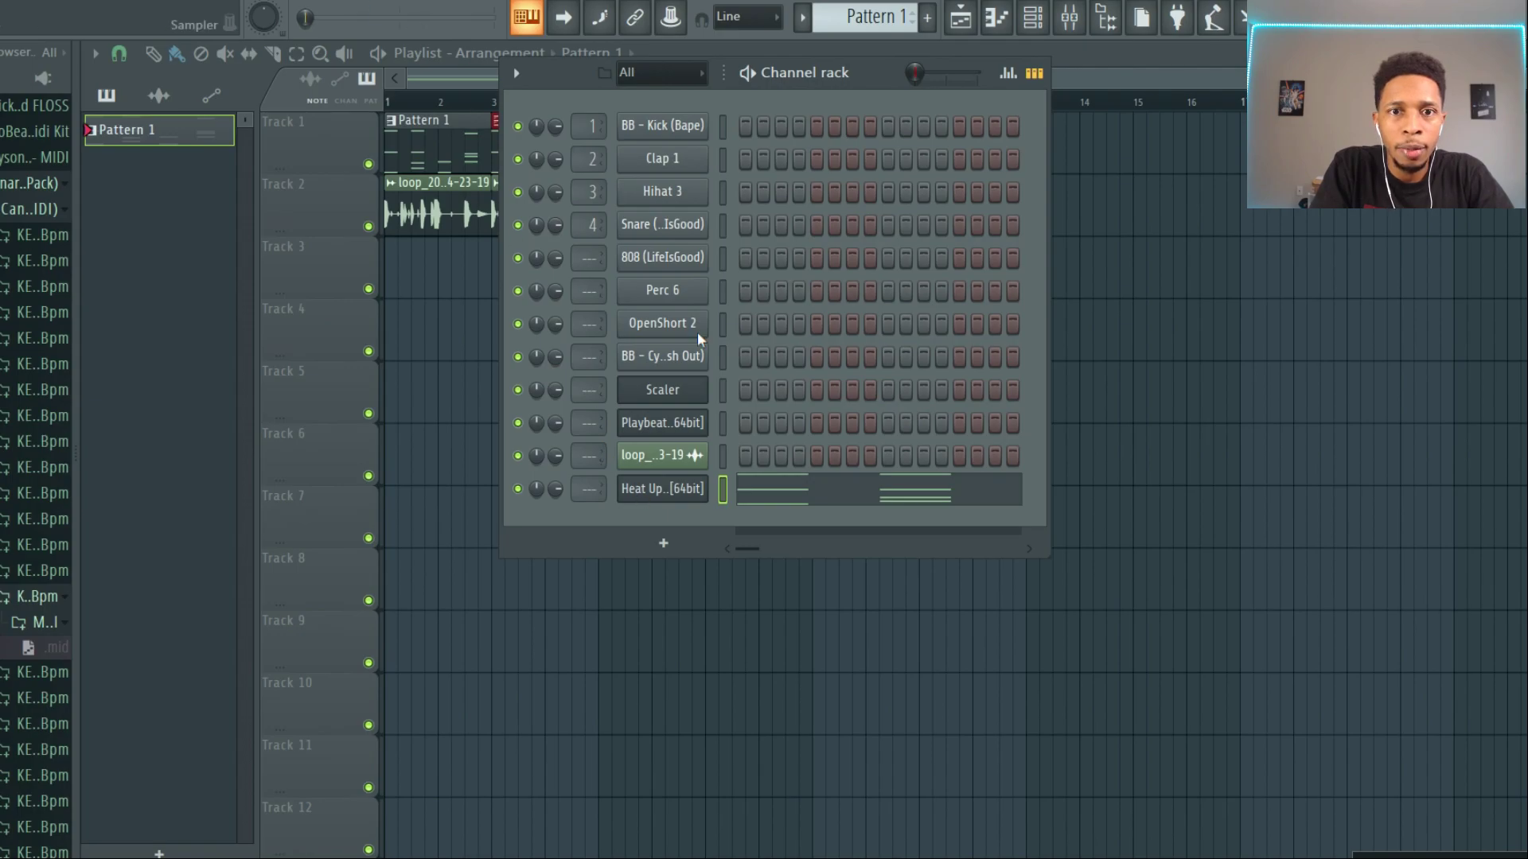
pyautogui.click(638, 426)
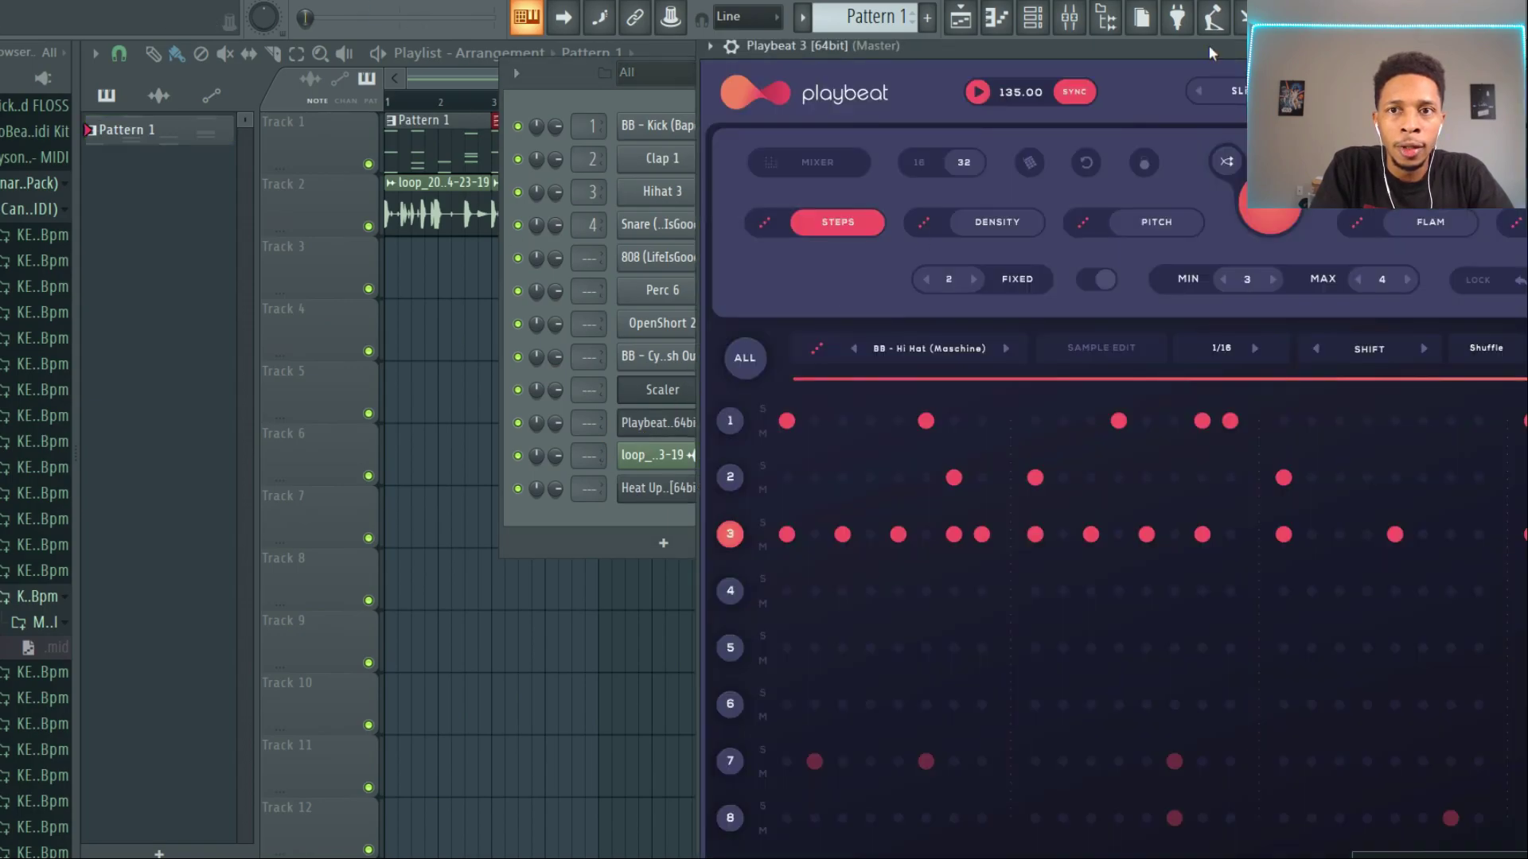
pyautogui.moveTo(1293, 49); pyautogui.dragTo(928, 81)
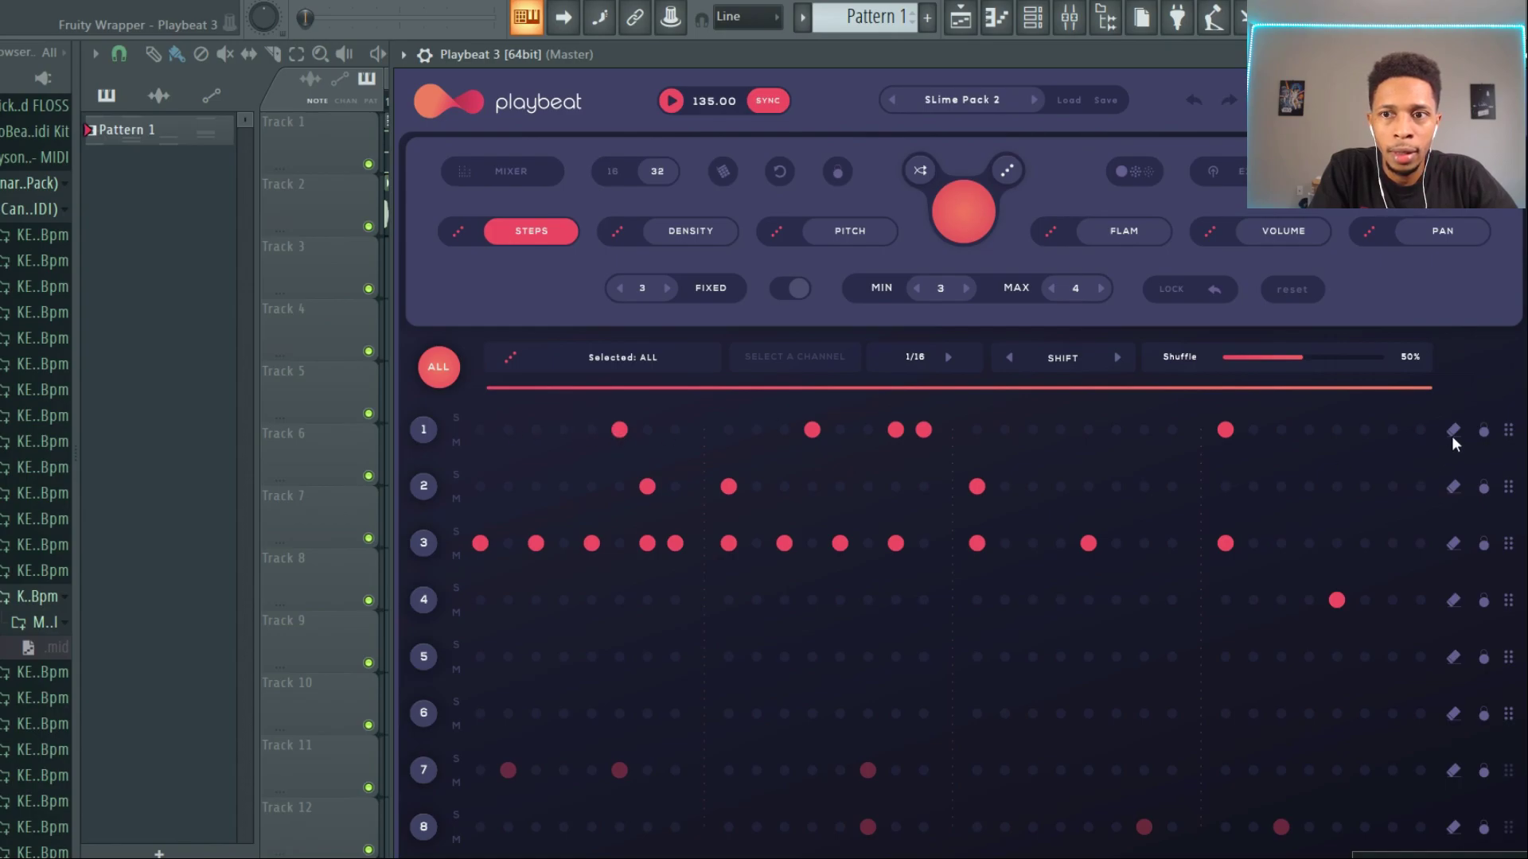
pyautogui.click(1452, 544)
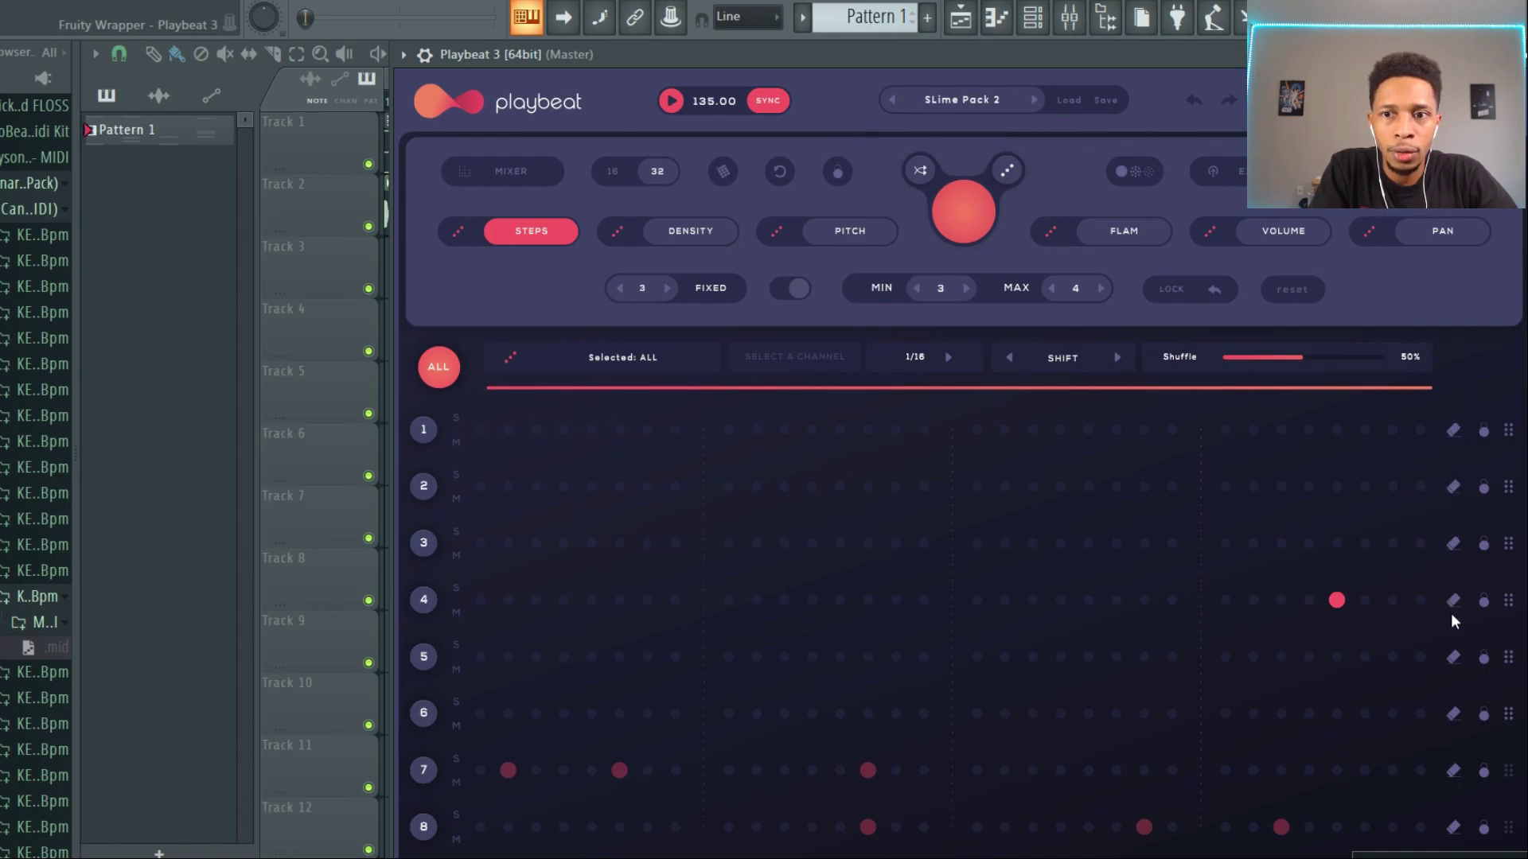
# - Generate a new random pattern, clear channels 1 to 4 and 6, and audition the remaining percussion
pyautogui.click(950, 229)
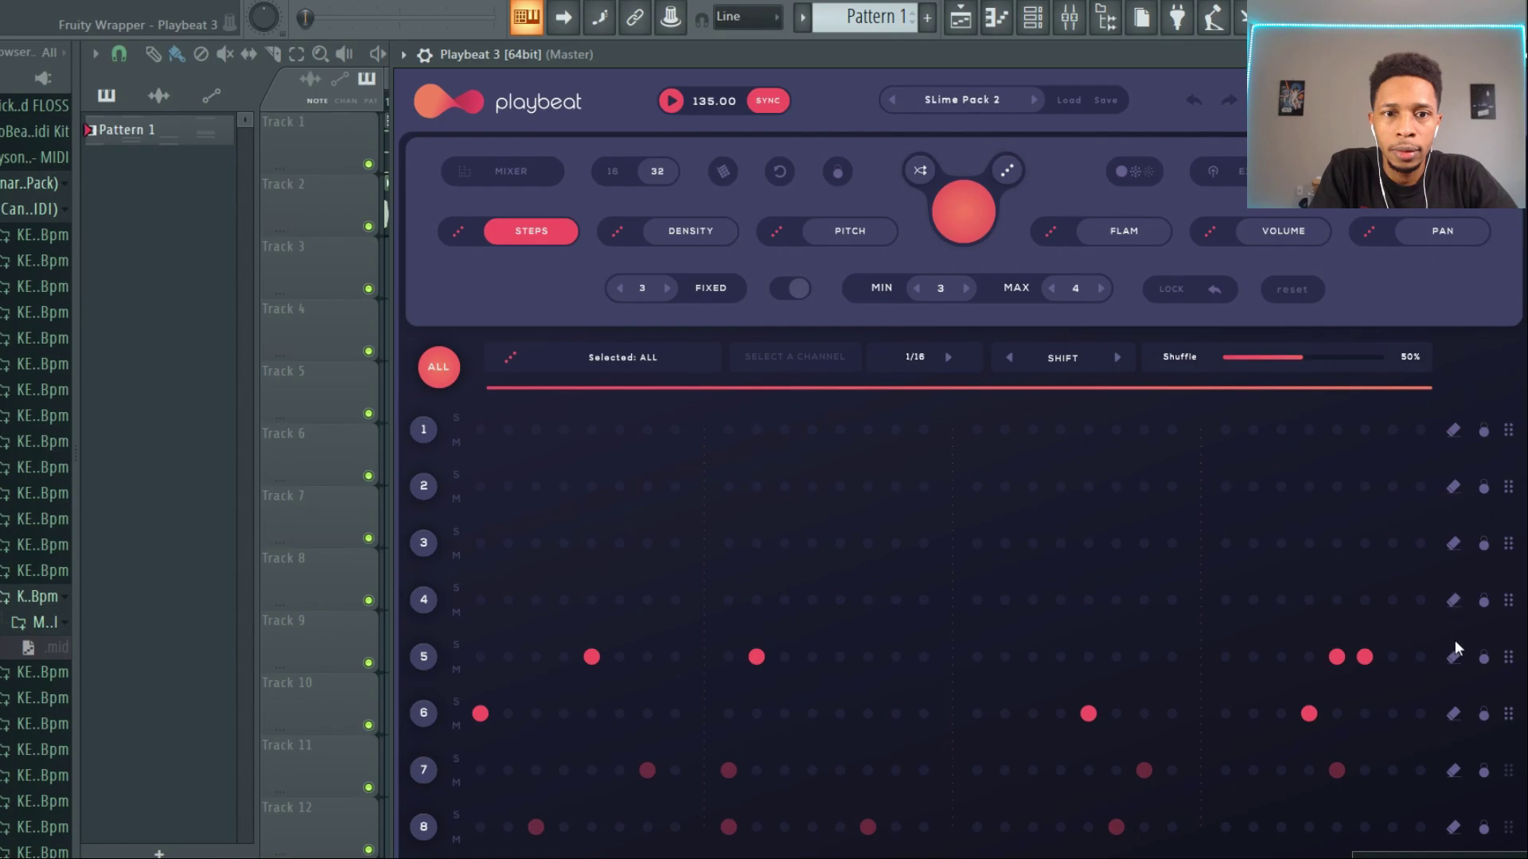
pyautogui.press('space')
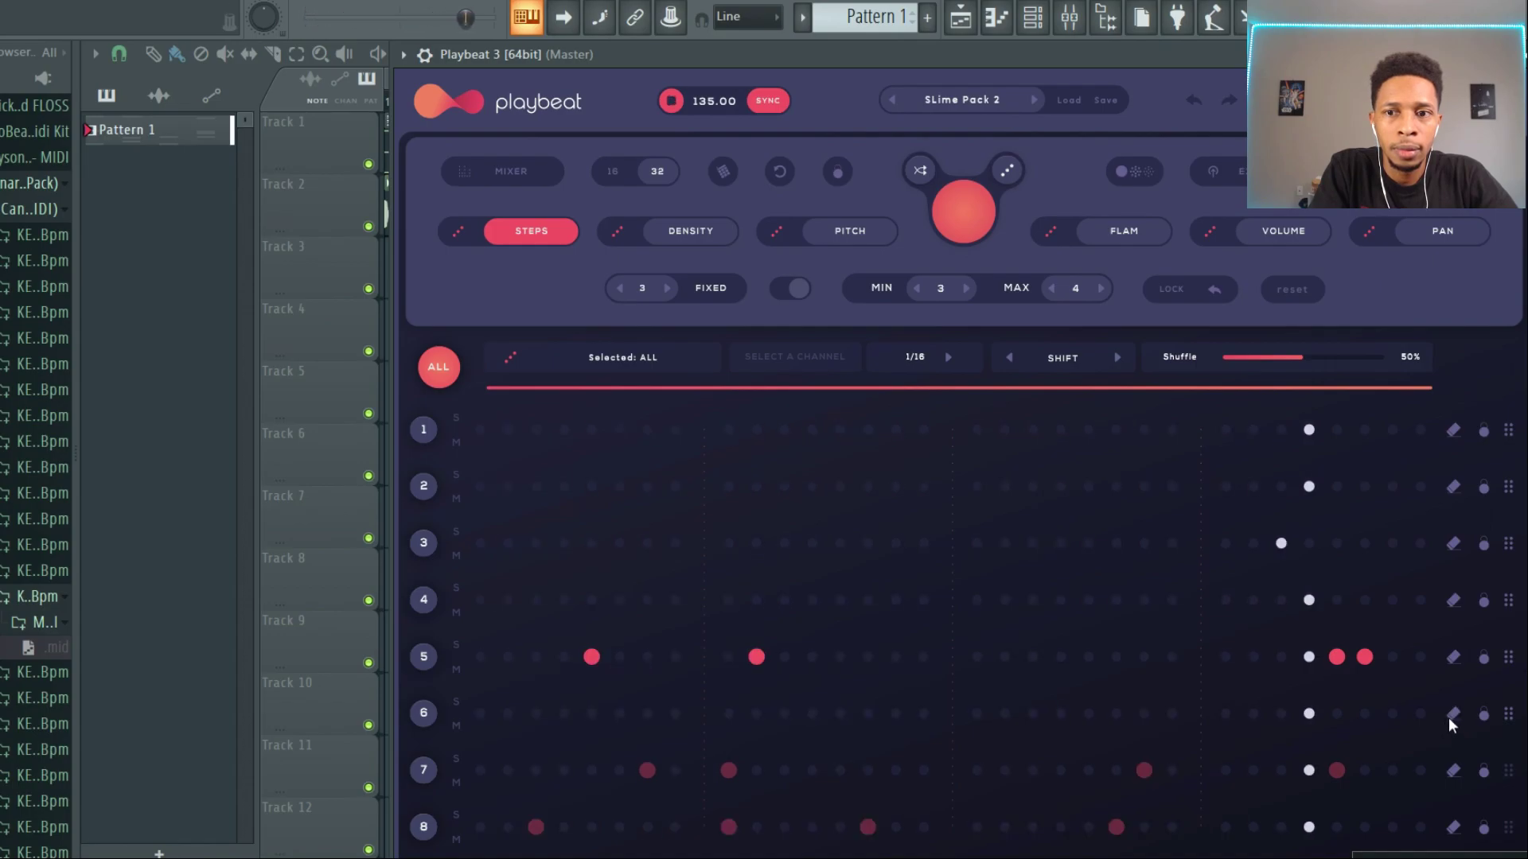
pyautogui.press('space')
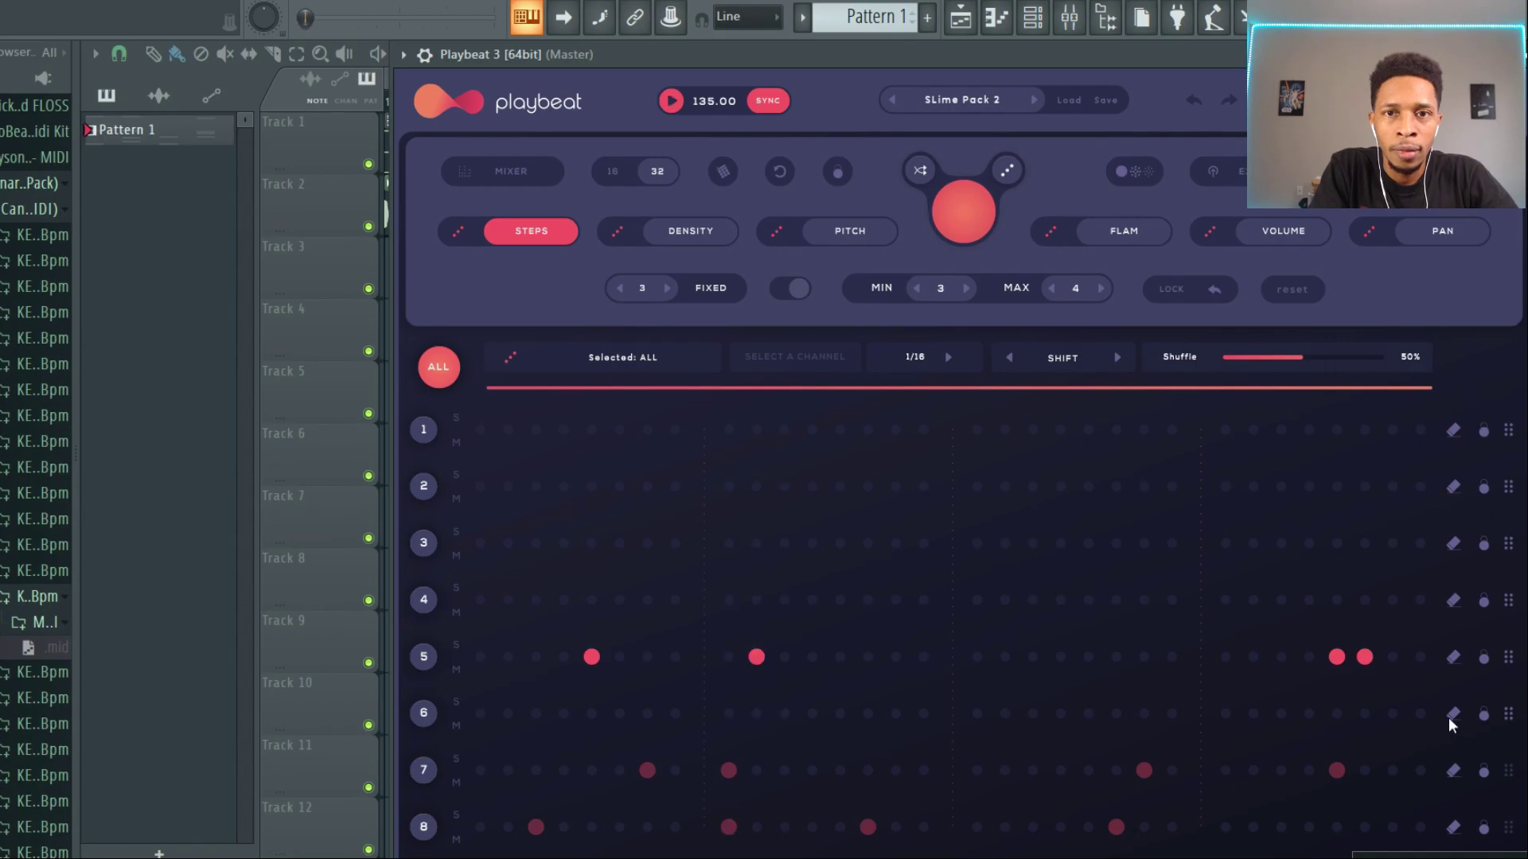
# - Look over the flam and pan settings, and generate a fresh random step pattern during playback
pyautogui.click(1131, 229)
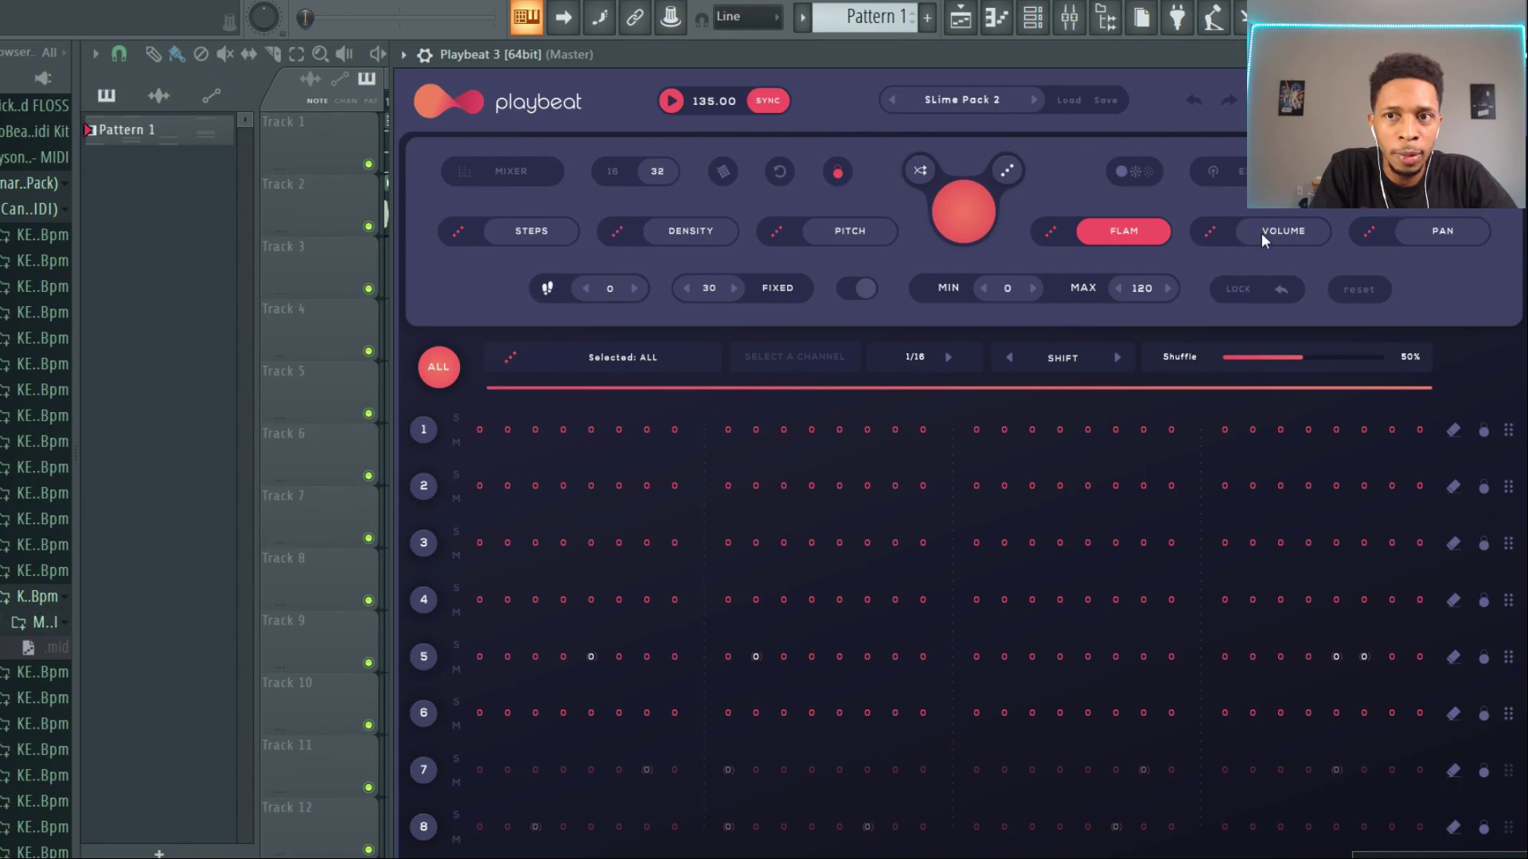
pyautogui.click(1420, 230)
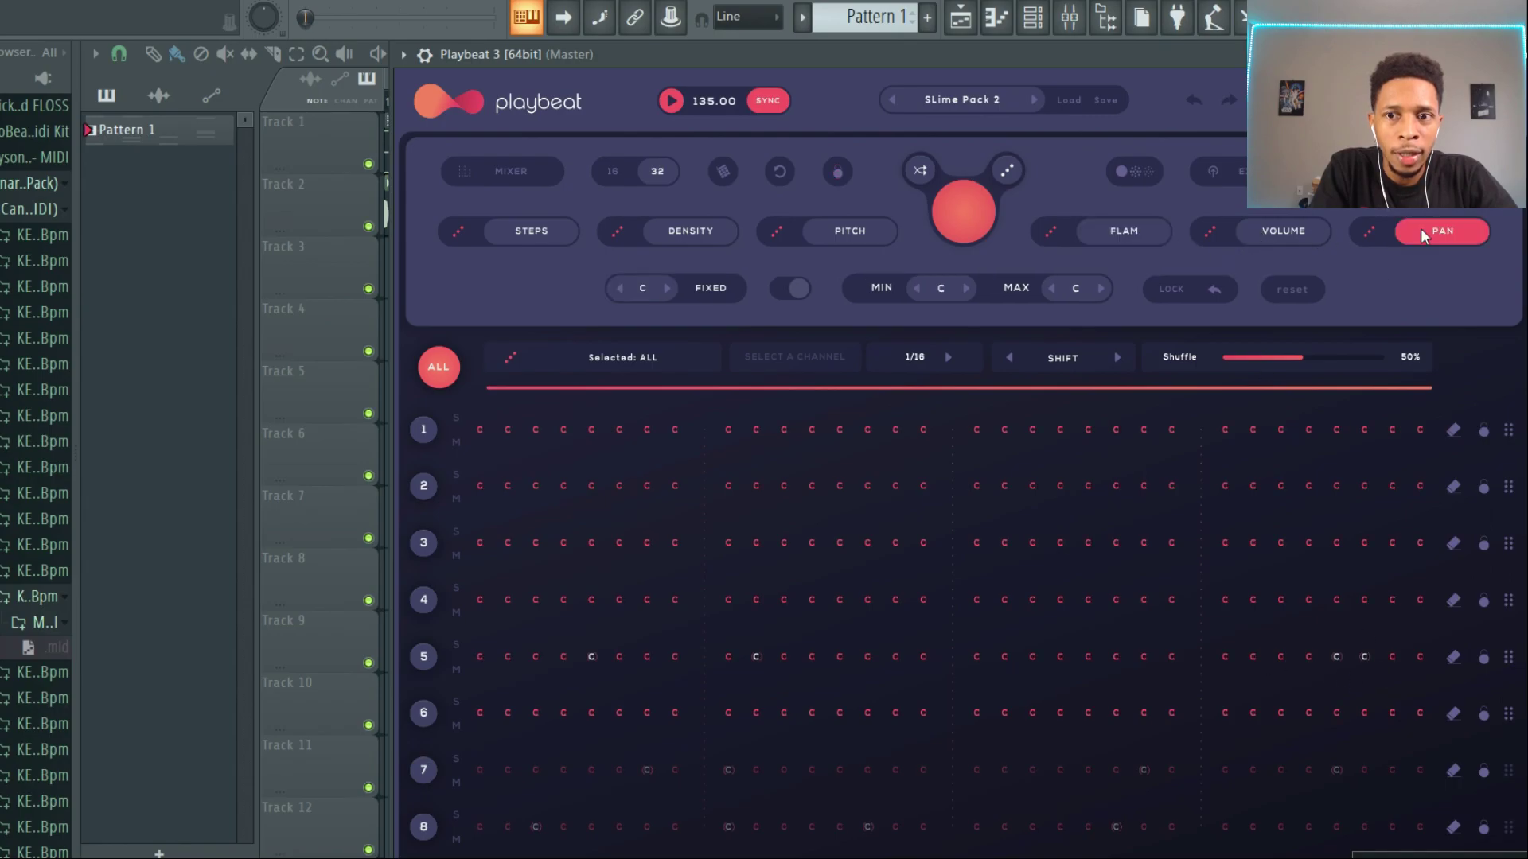
pyautogui.click(964, 205)
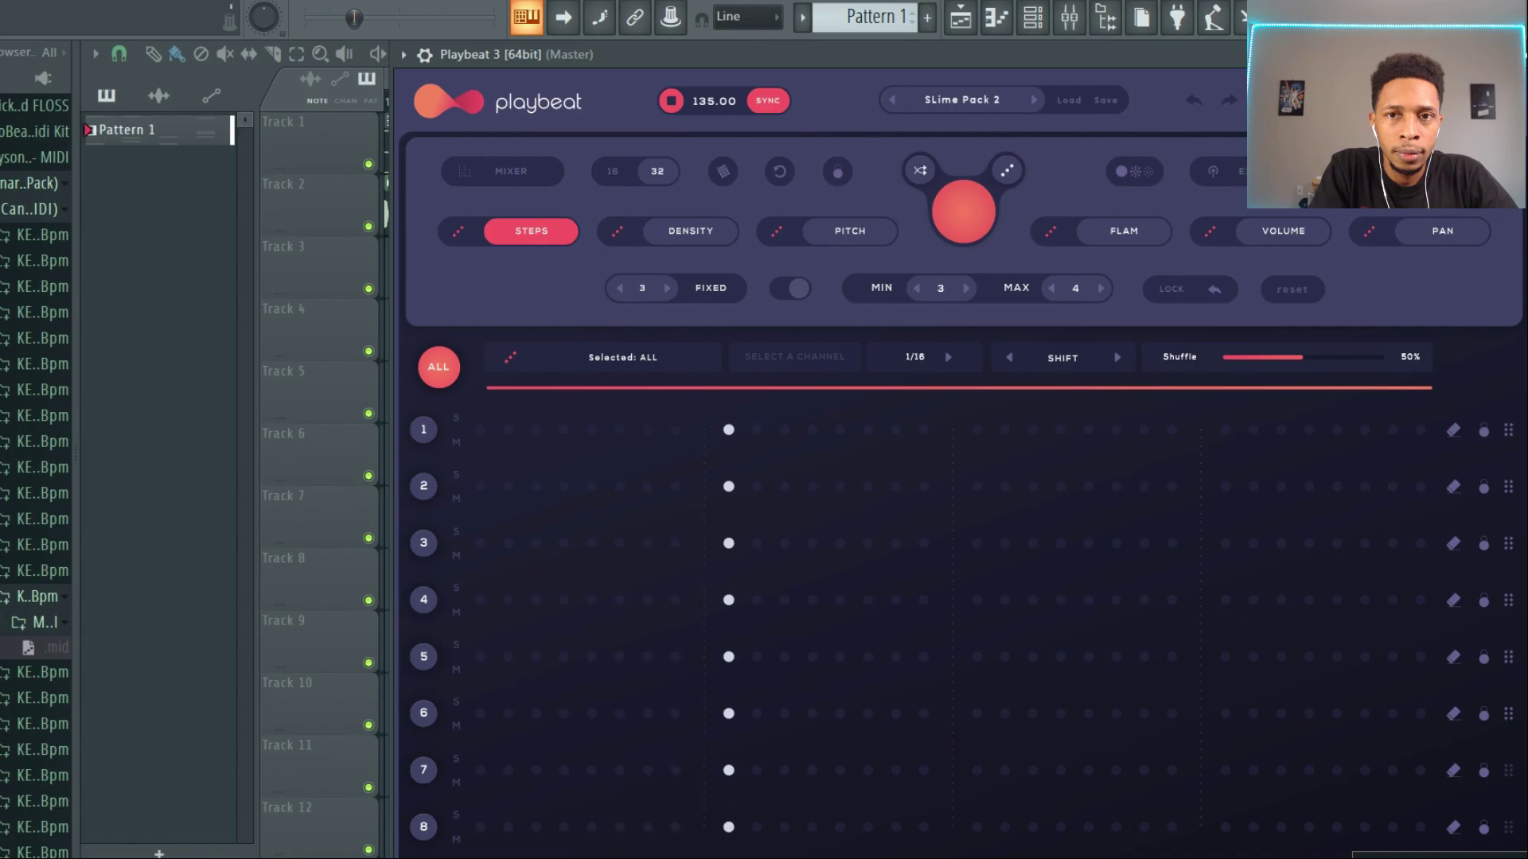
pyautogui.click(985, 207)
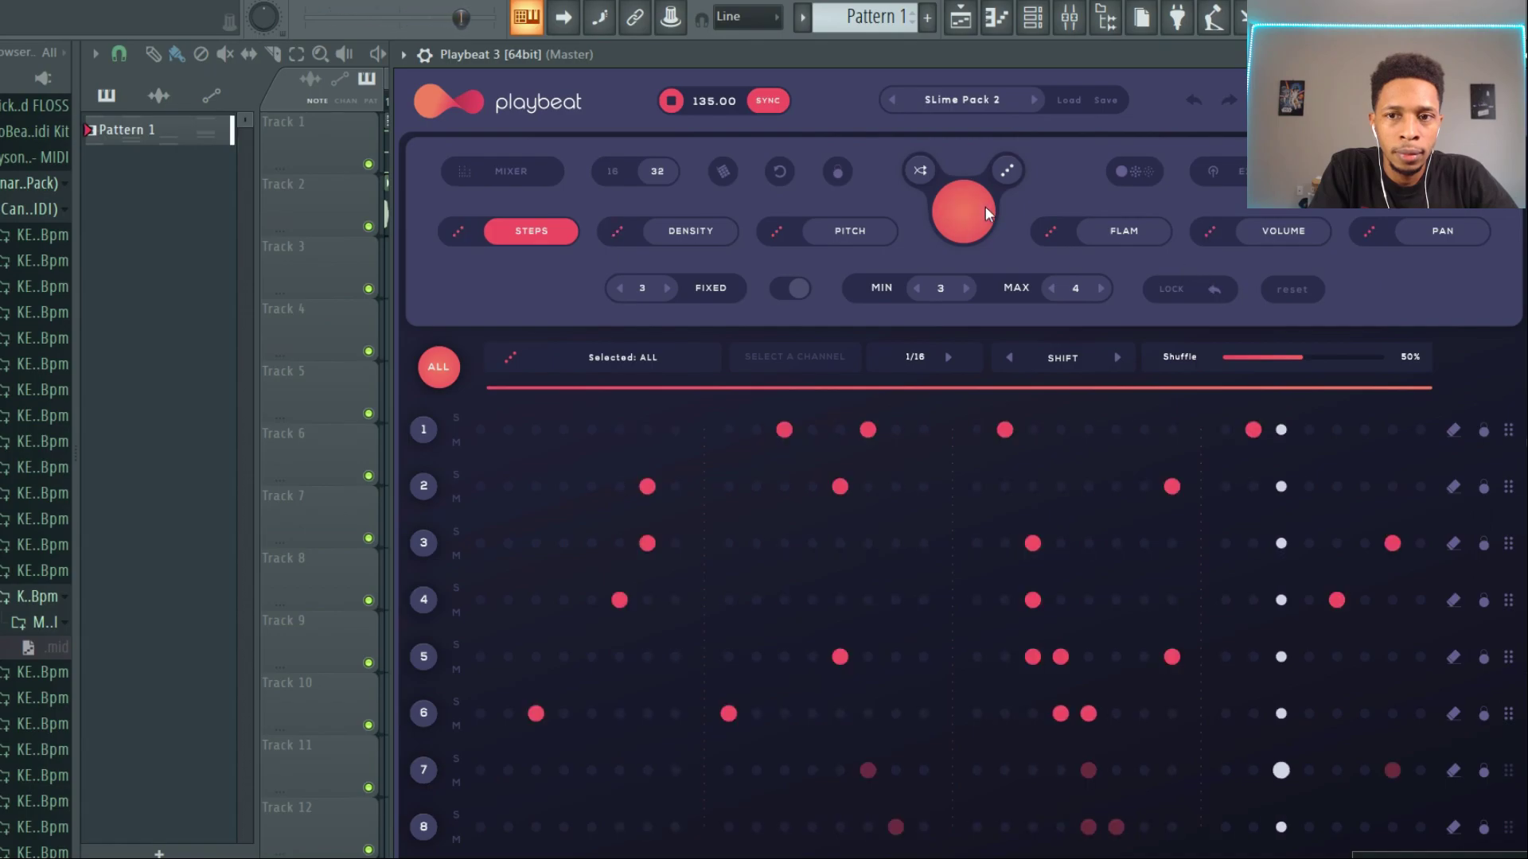
# - Clear the steps on channels 1 and 2 of the new pattern and stop playback
pyautogui.click(1452, 429)
pyautogui.click(1452, 486)
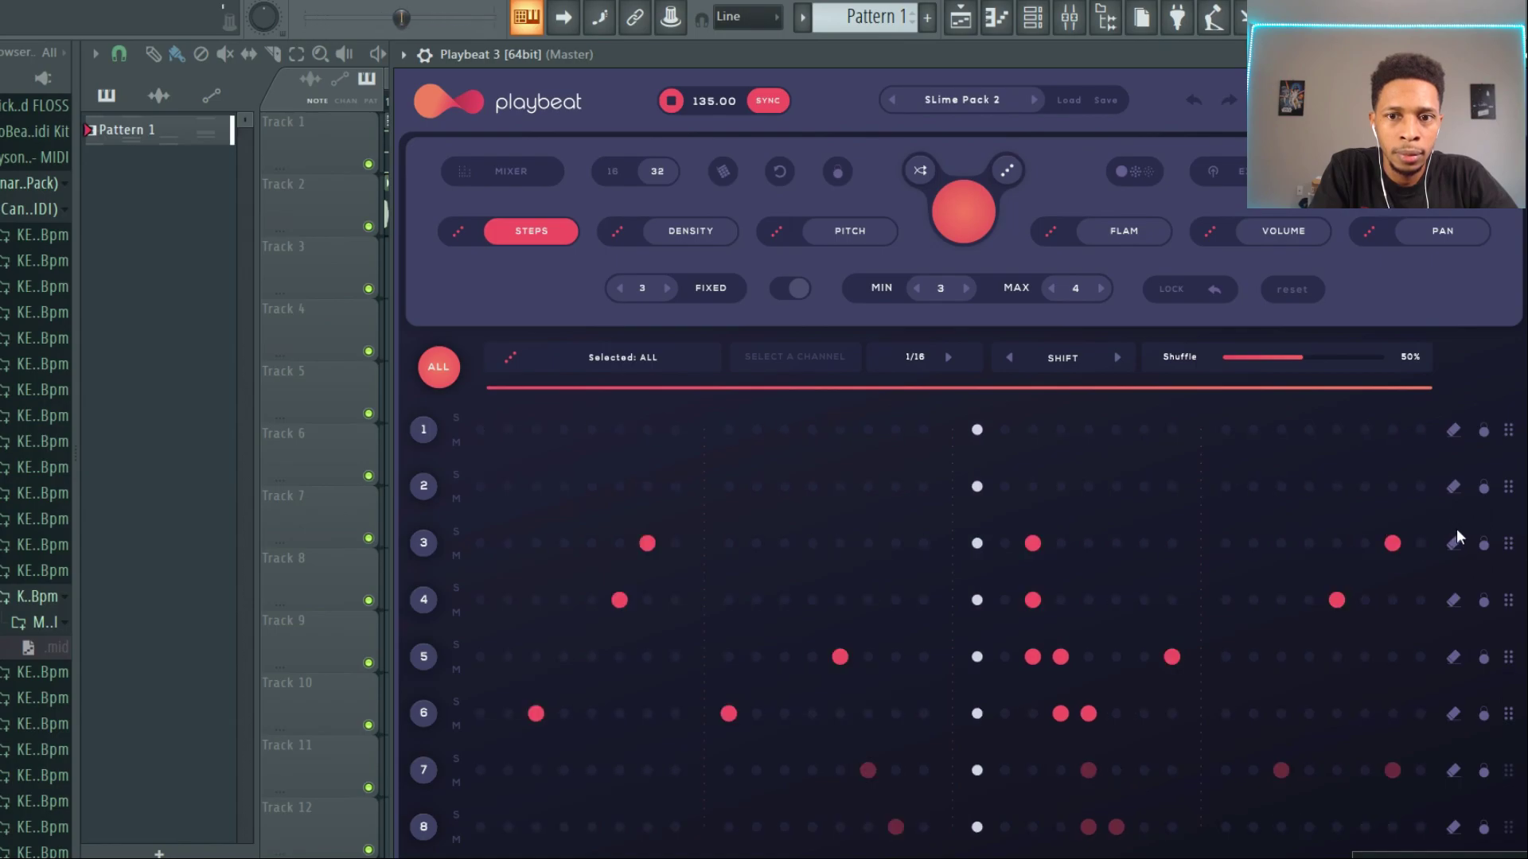
pyautogui.press('space')
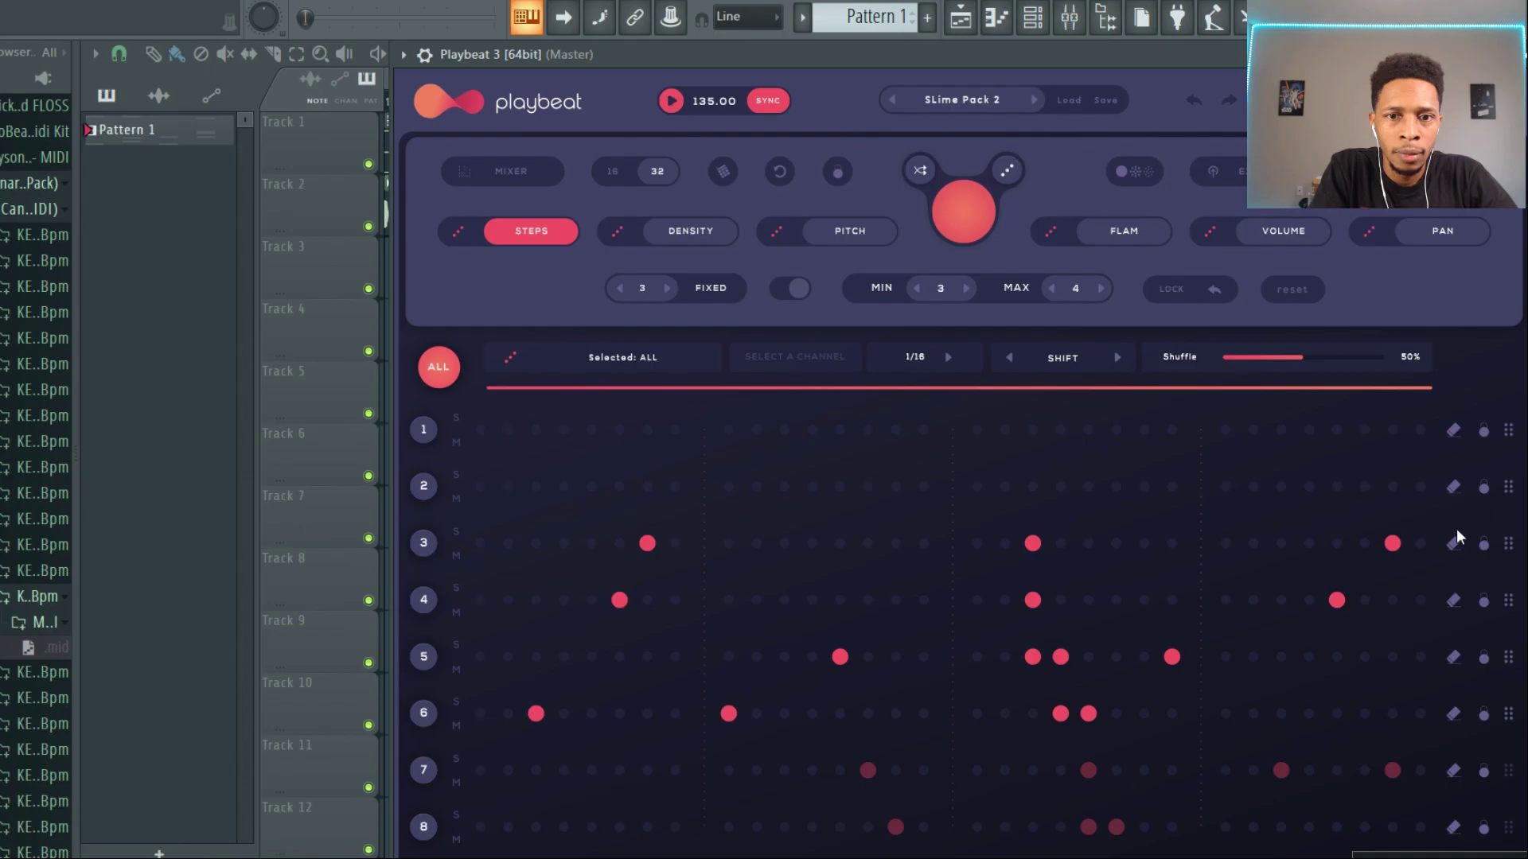
# - Export the new percussion pattern as audio to Track 3 at bar 1 and duplicate the clip to fill bars 1 to 4
pyautogui.moveTo(1269, 53); pyautogui.dragTo(1186, 46)
pyautogui.click(524, 664)
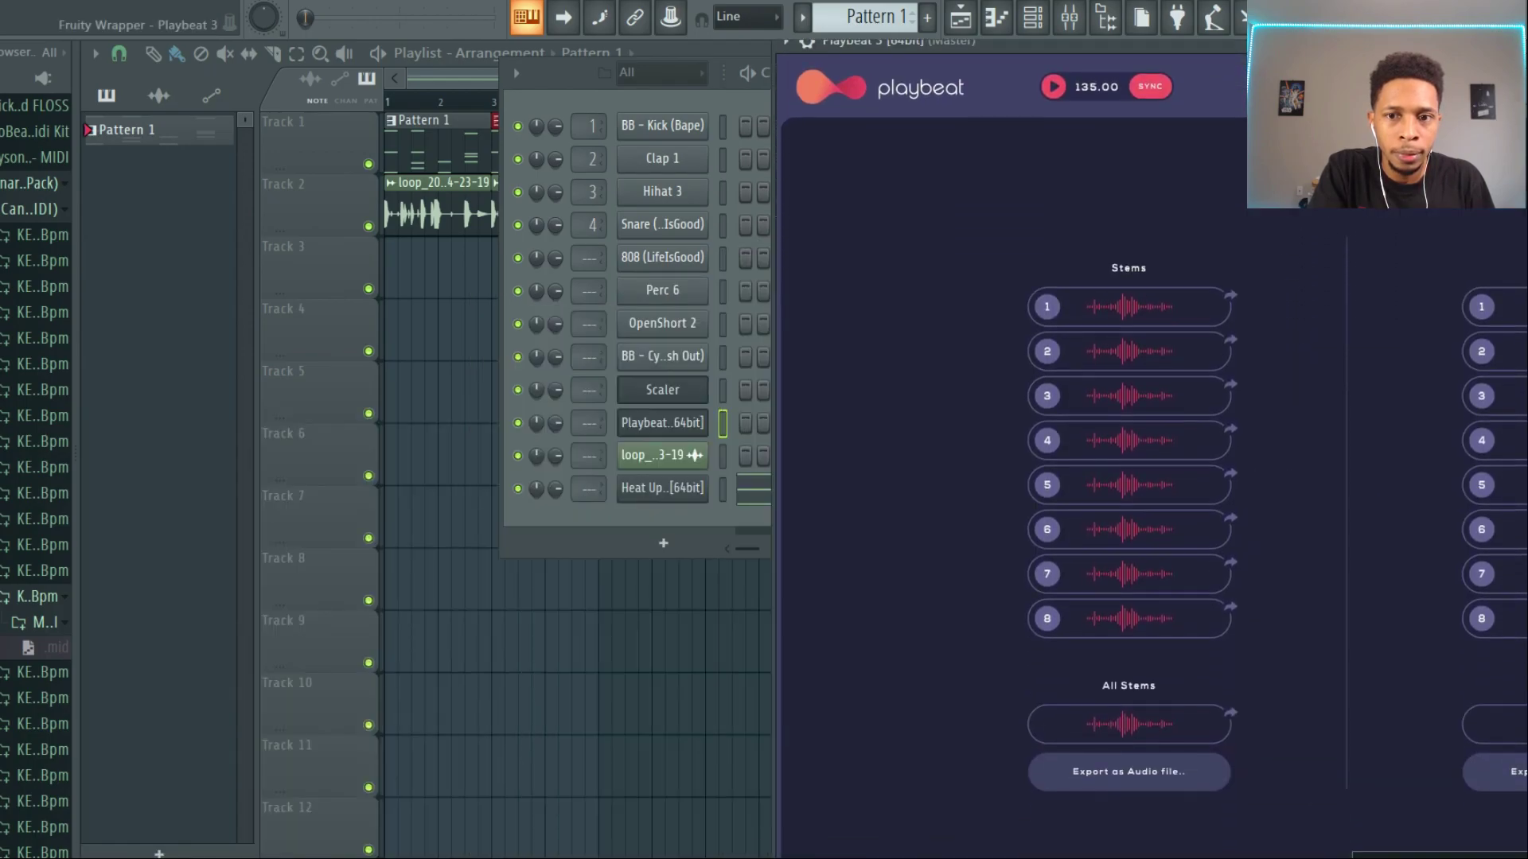
pyautogui.moveTo(646, 327); pyautogui.dragTo(390, 274)
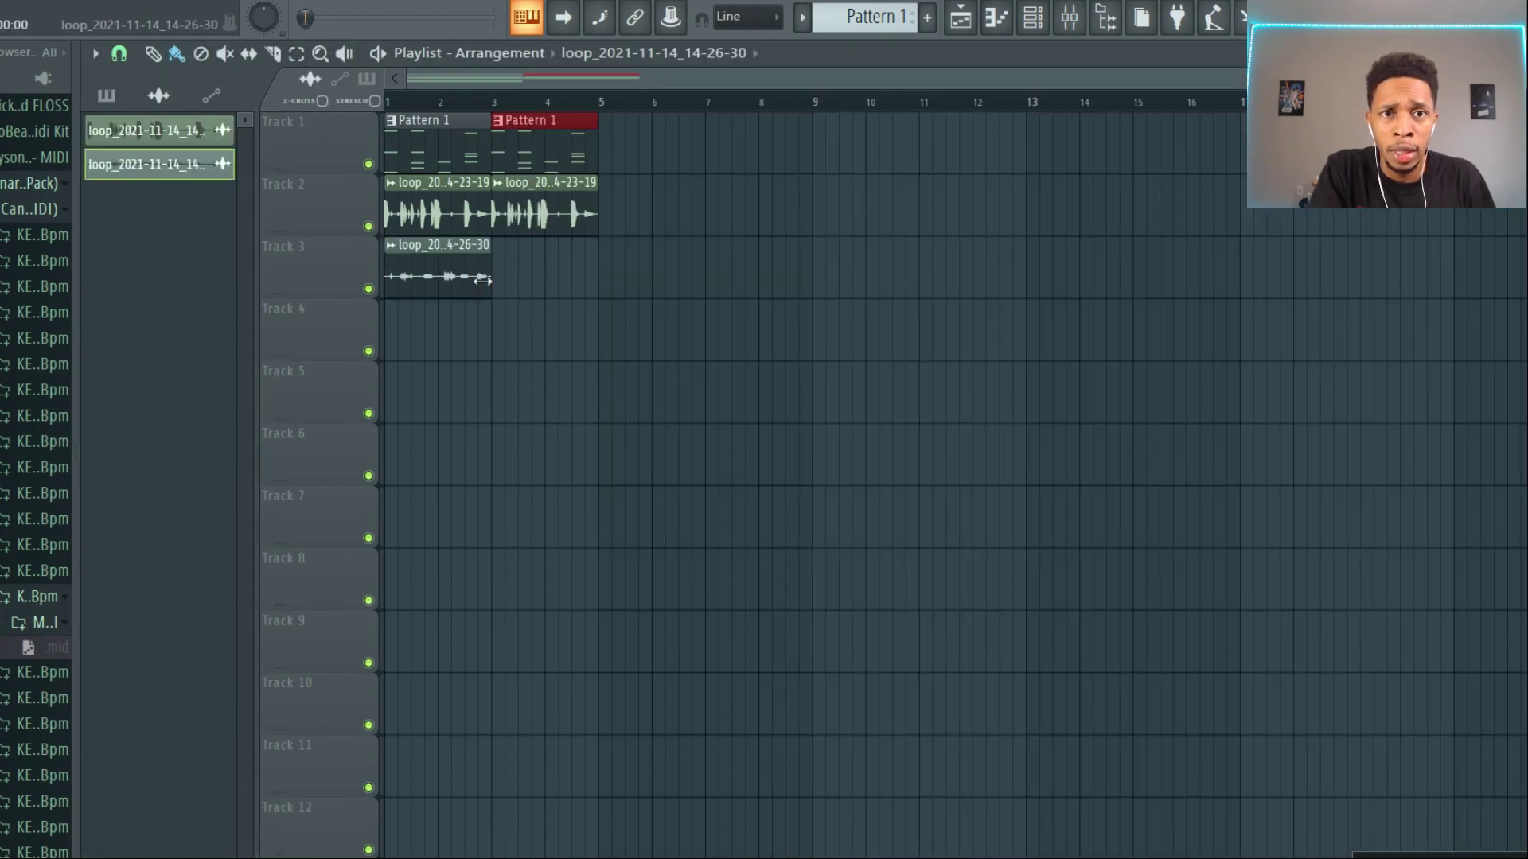
pyautogui.keyDown('ctrl'); pyautogui.moveTo(526, 358); pyautogui.dragTo(450, 300); pyautogui.keyUp('ctrl')
pyautogui.hotkey('ctrl', 'b')
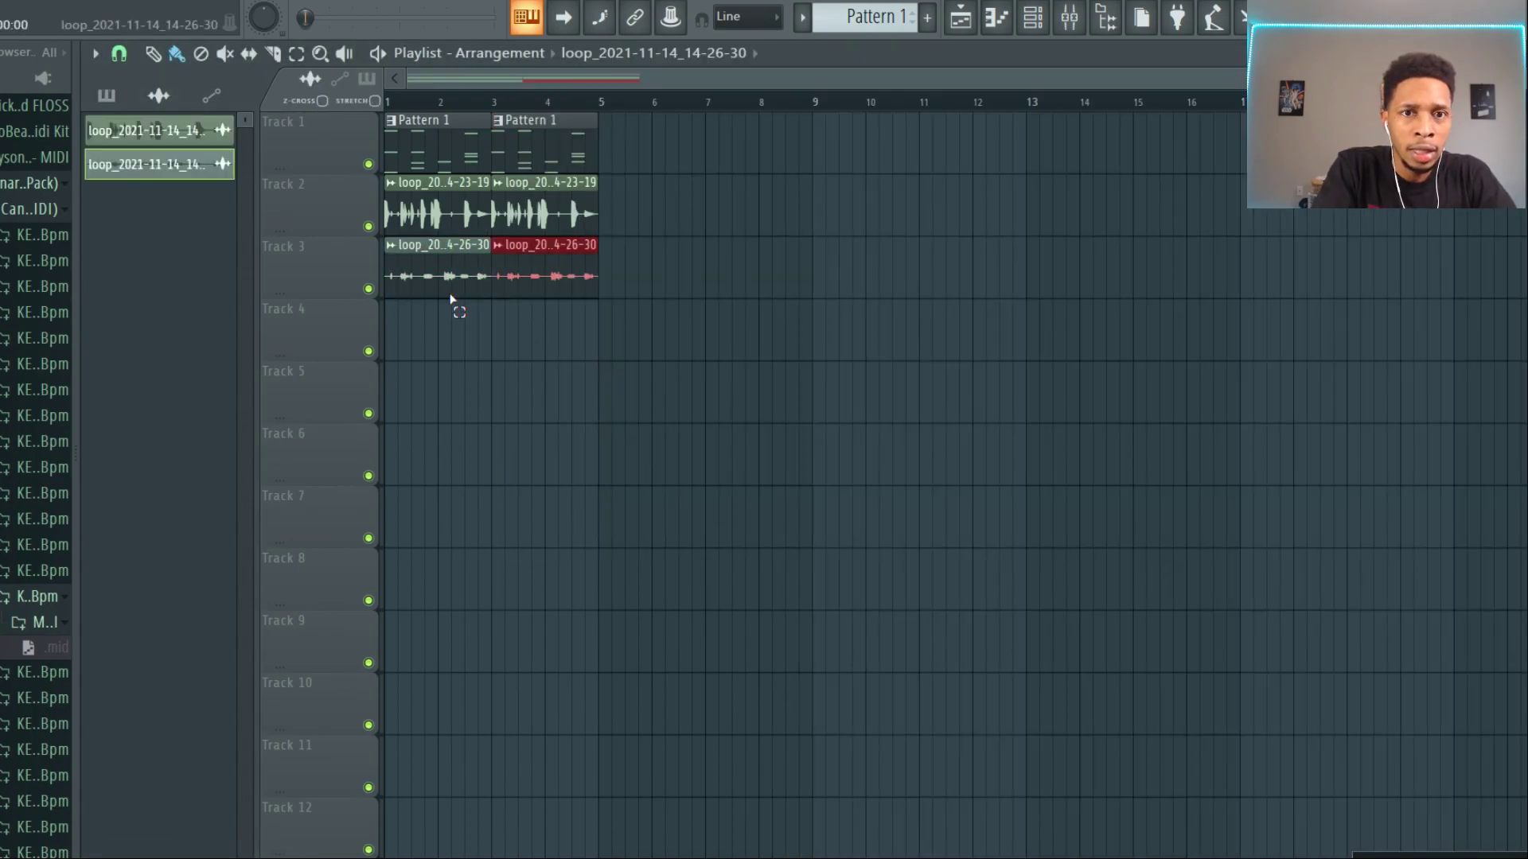
# - Duplicate the Pattern 1 clips on Track 1 and the loop clips on Track 2 into bars 5 to 8
pyautogui.moveTo(648, 176)
pyautogui.keyDown('ctrl'); pyautogui.mouseDown()
pyautogui.moveTo(625, 237)
pyautogui.moveTo(386, 237)
pyautogui.moveTo(467, 213)
pyautogui.mouseUp(); pyautogui.keyUp('ctrl')
pyautogui.hotkey('ctrl', 'b')
pyautogui.keyDown('ctrl'); pyautogui.moveTo(634, 136); pyautogui.dragTo(406, 133); pyautogui.keyUp('ctrl')
pyautogui.hotkey('ctrl', 'b')
# - Delete the Track 2 loop clips in bars 1 to 4 and audition the arrangement
pyautogui.rightClick(412, 209)
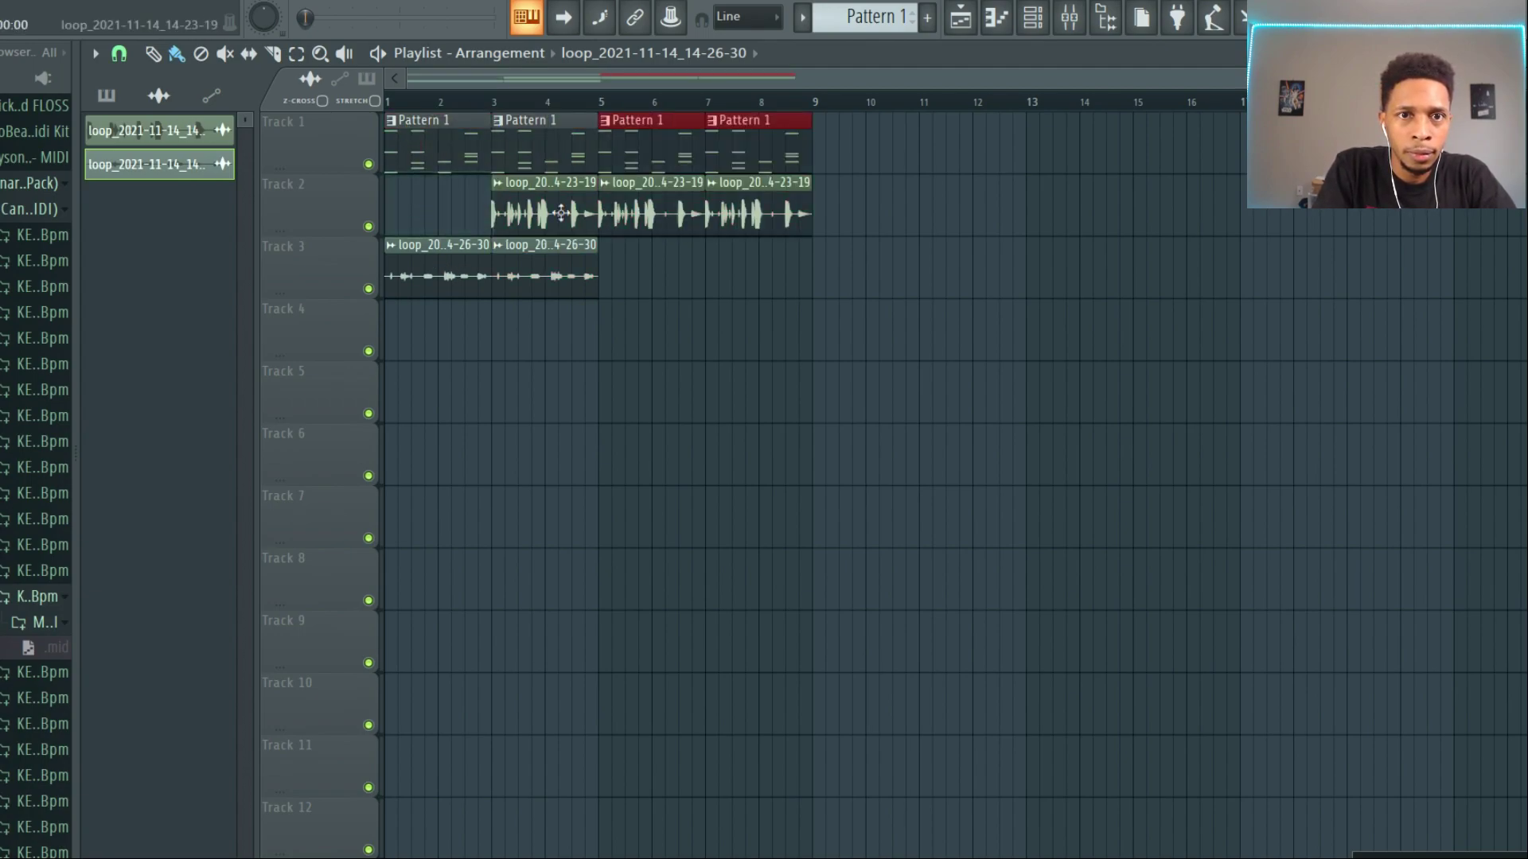
pyautogui.rightClick(568, 216)
pyautogui.press('space')
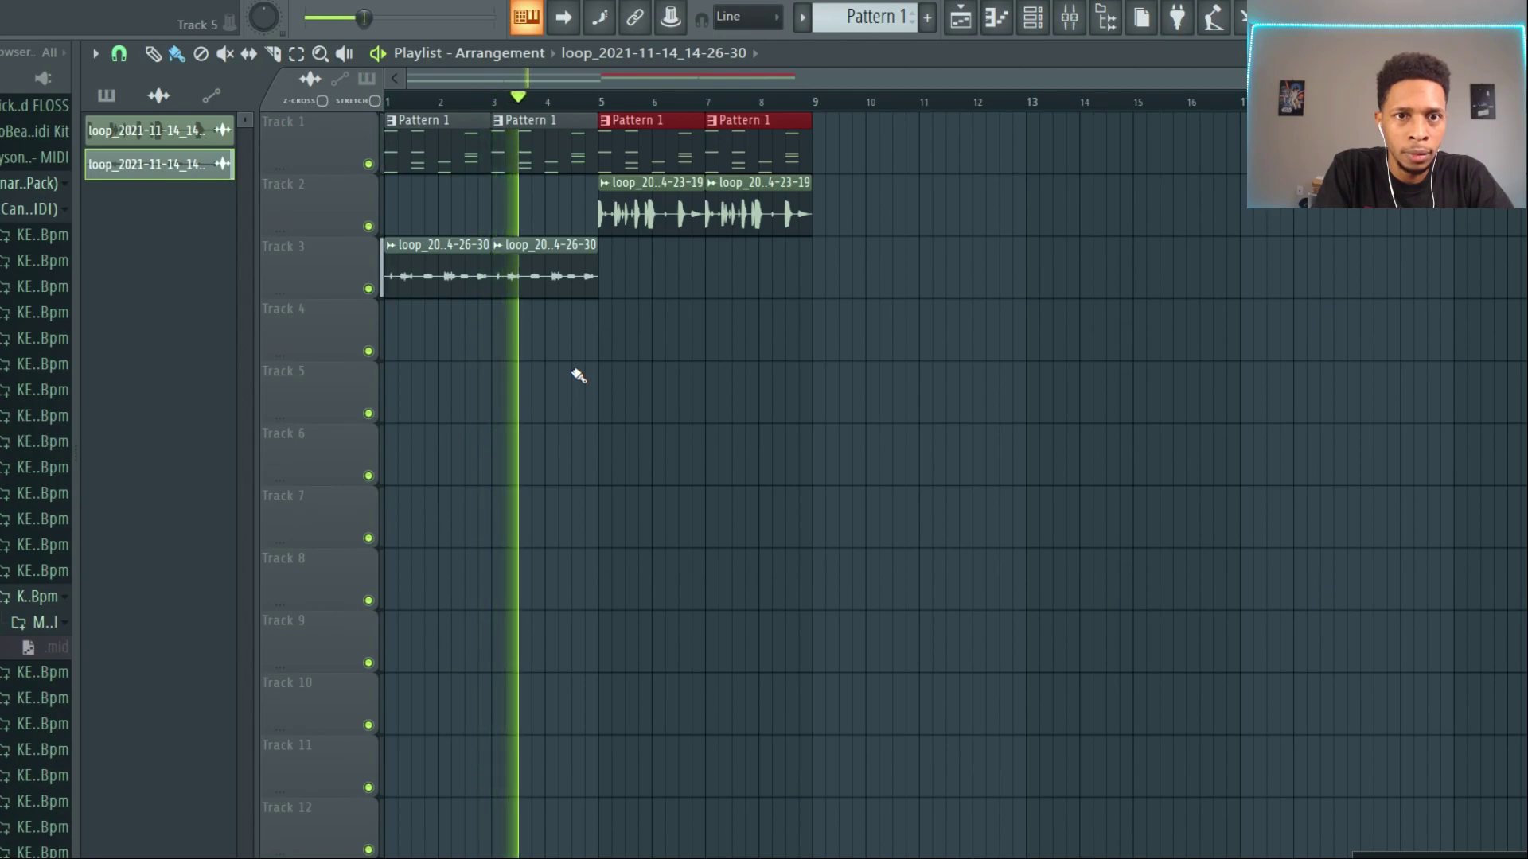
pyautogui.press('space')
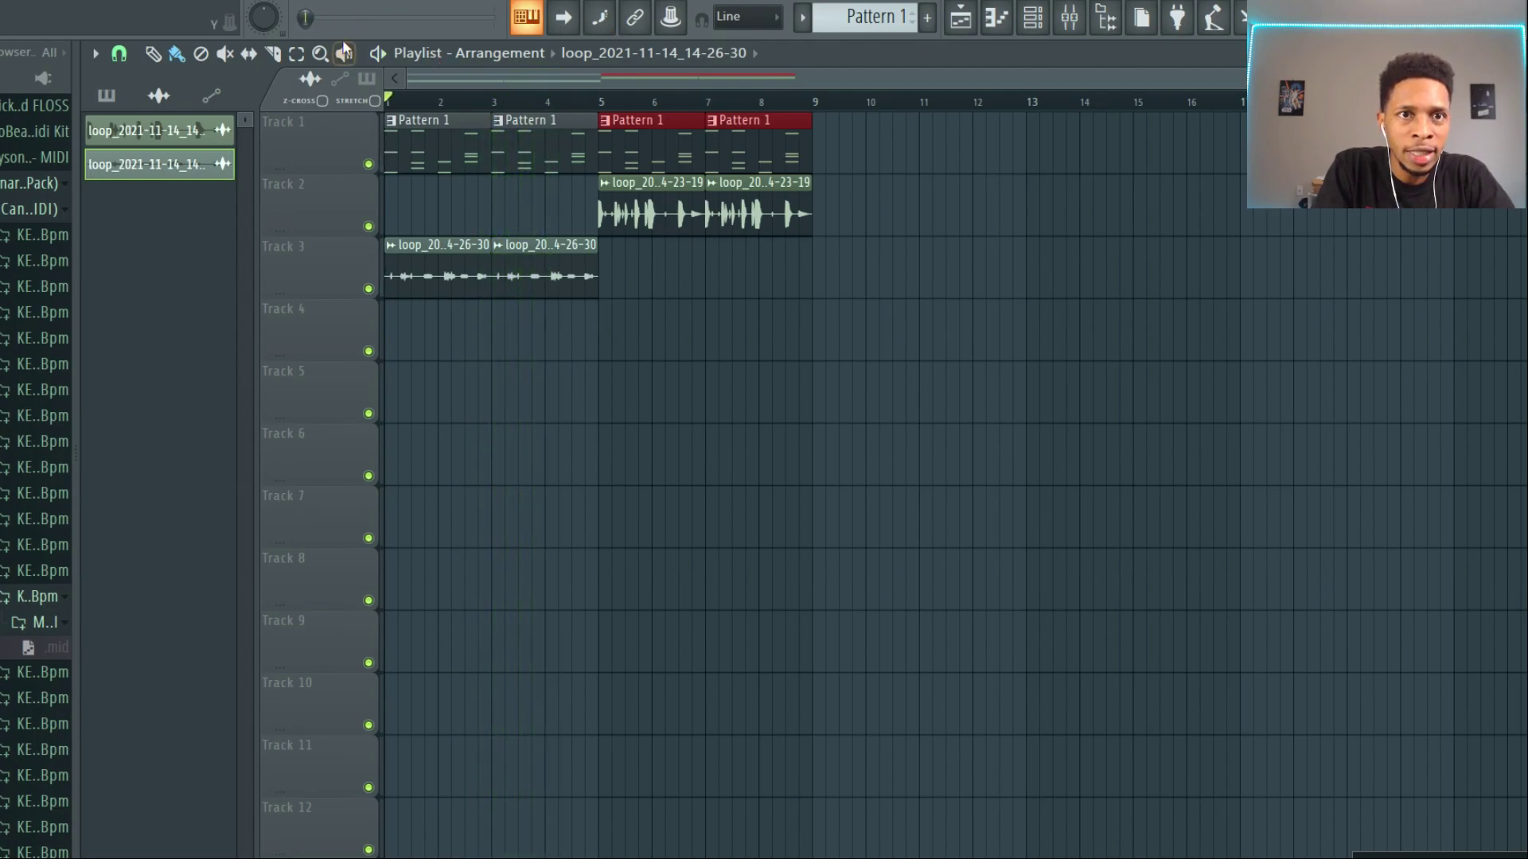
# - Slice the two Track 3 percussion clips in half at bars 2 and 4 and delete their second halves
pyautogui.moveTo(438, 207); pyautogui.dragTo(436, 429)
pyautogui.moveTo(546, 212); pyautogui.dragTo(545, 367)
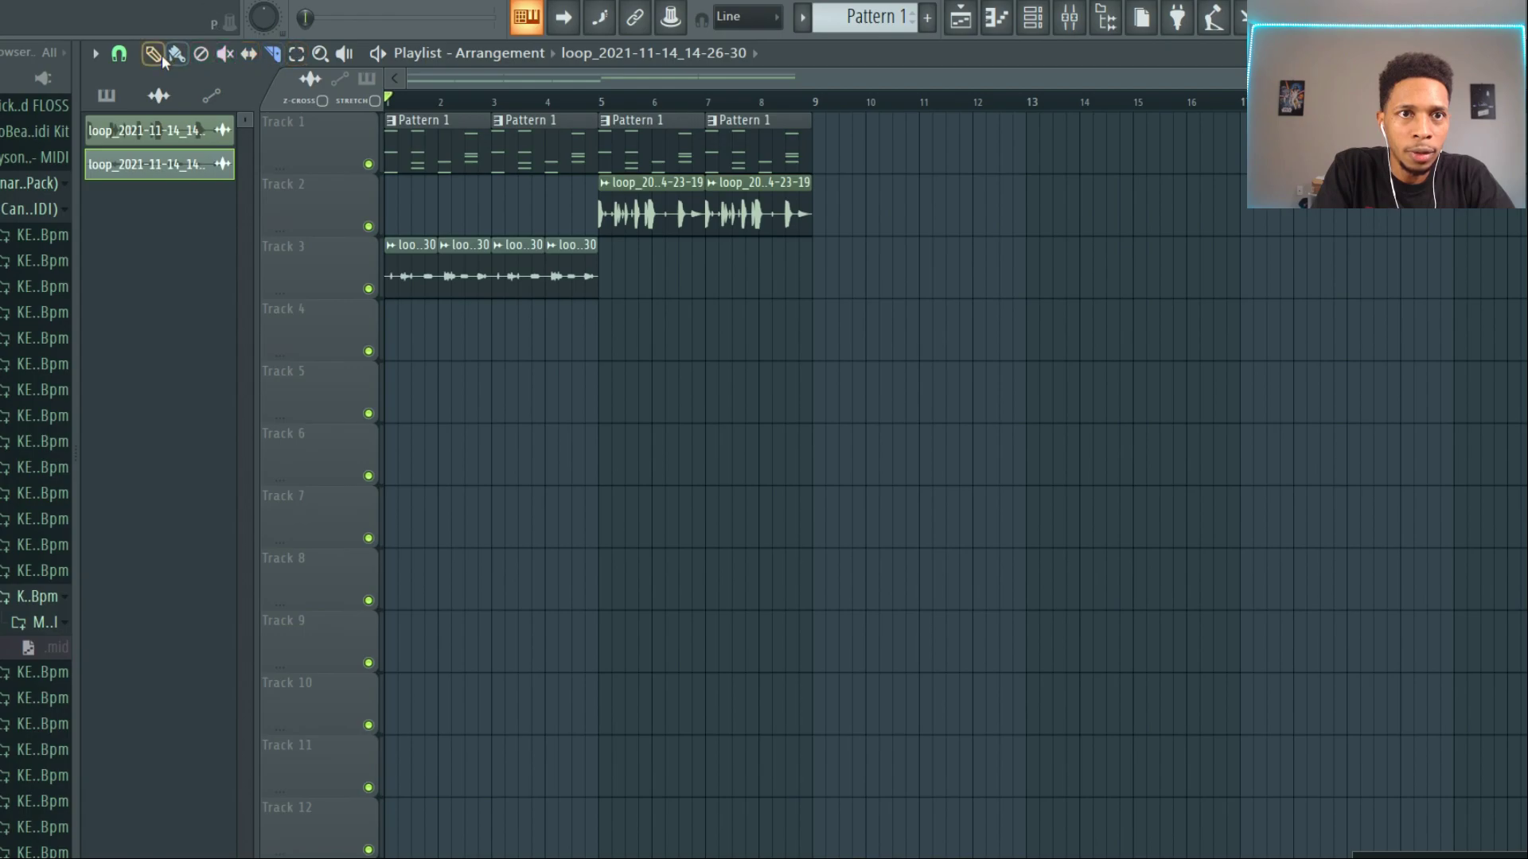
pyautogui.rightClick(478, 241)
pyautogui.rightClick(573, 249)
# - Duplicate the two shortened Track 3 clips to bars 5 and 7 while playing the arrangement
pyautogui.press('space')
pyautogui.moveTo(607, 355); pyautogui.dragTo(617, 284)
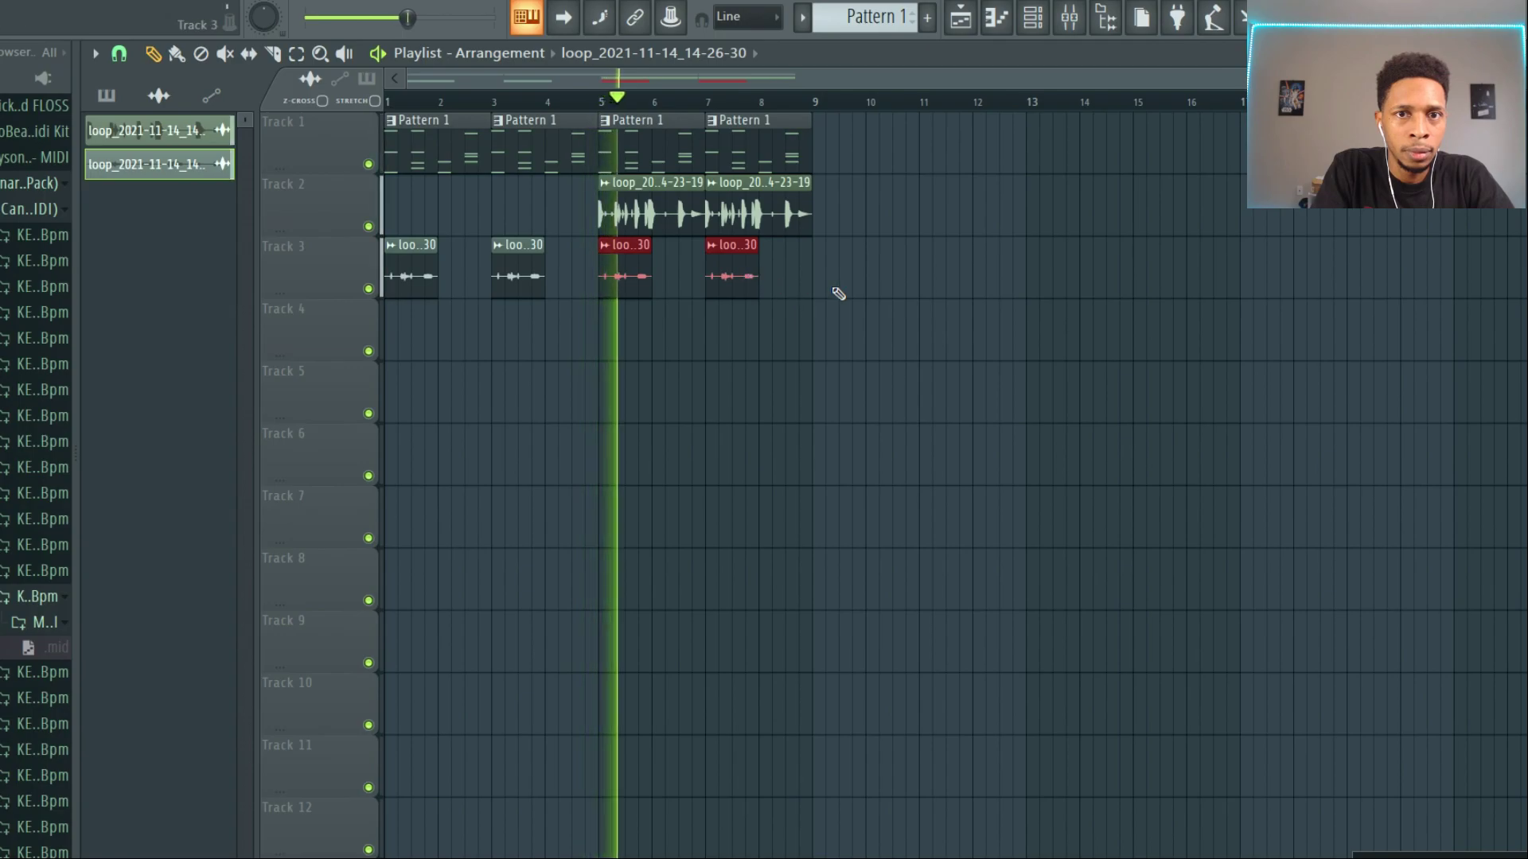
pyautogui.press('space')
# - Delete the remaining drum loop clips on Track 2 in bars 5 to 8 and play the arrangement from the start
pyautogui.rightClick(636, 211)
pyautogui.press('space')
pyautogui.rightClick(735, 211)
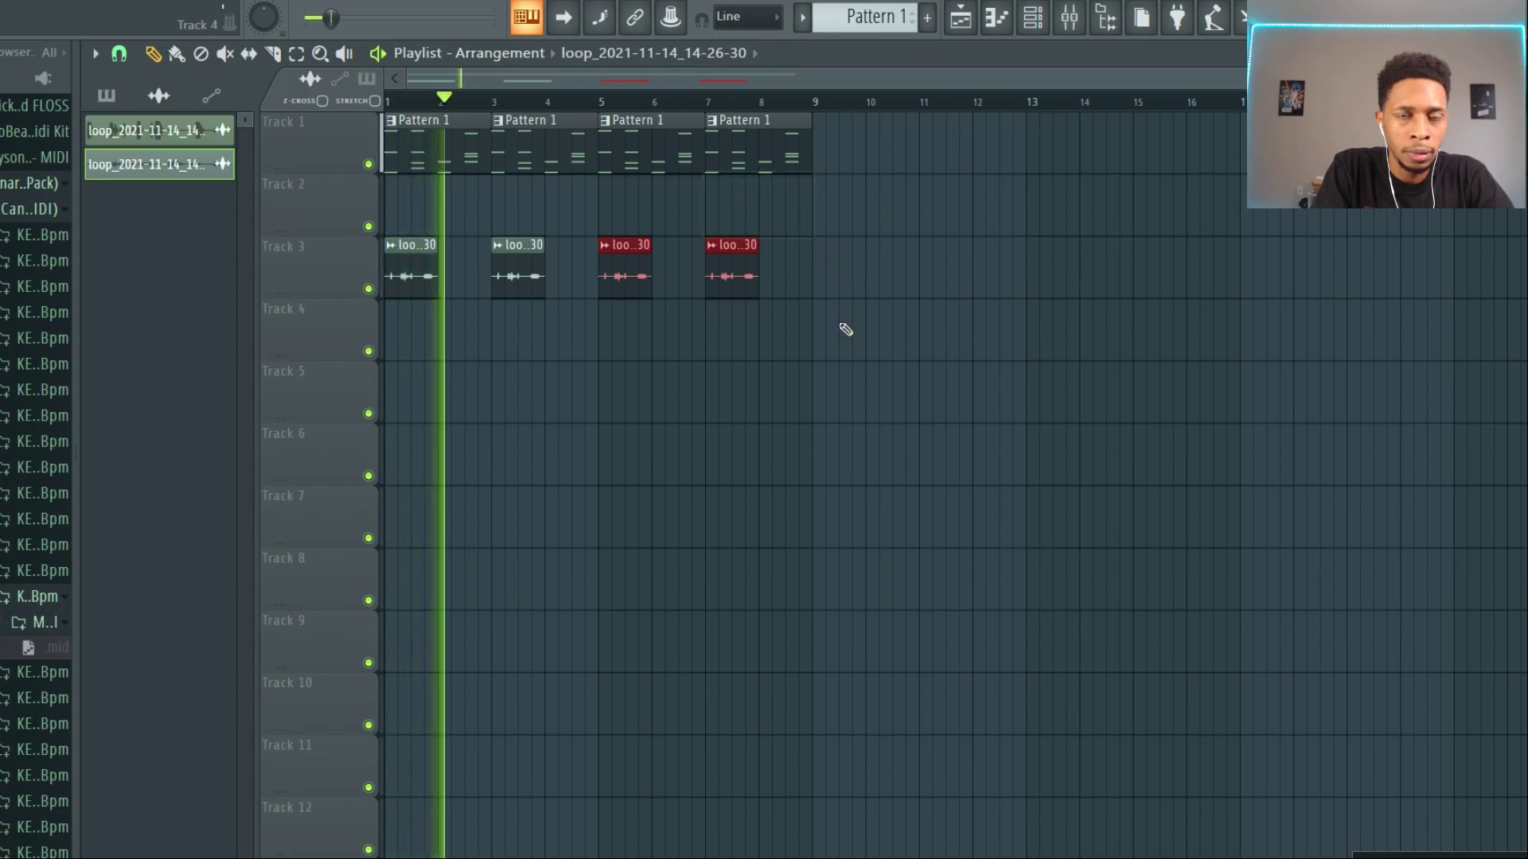
pyautogui.press('space')
# - Open the channel rack and show all channels
pyautogui.press('F6')
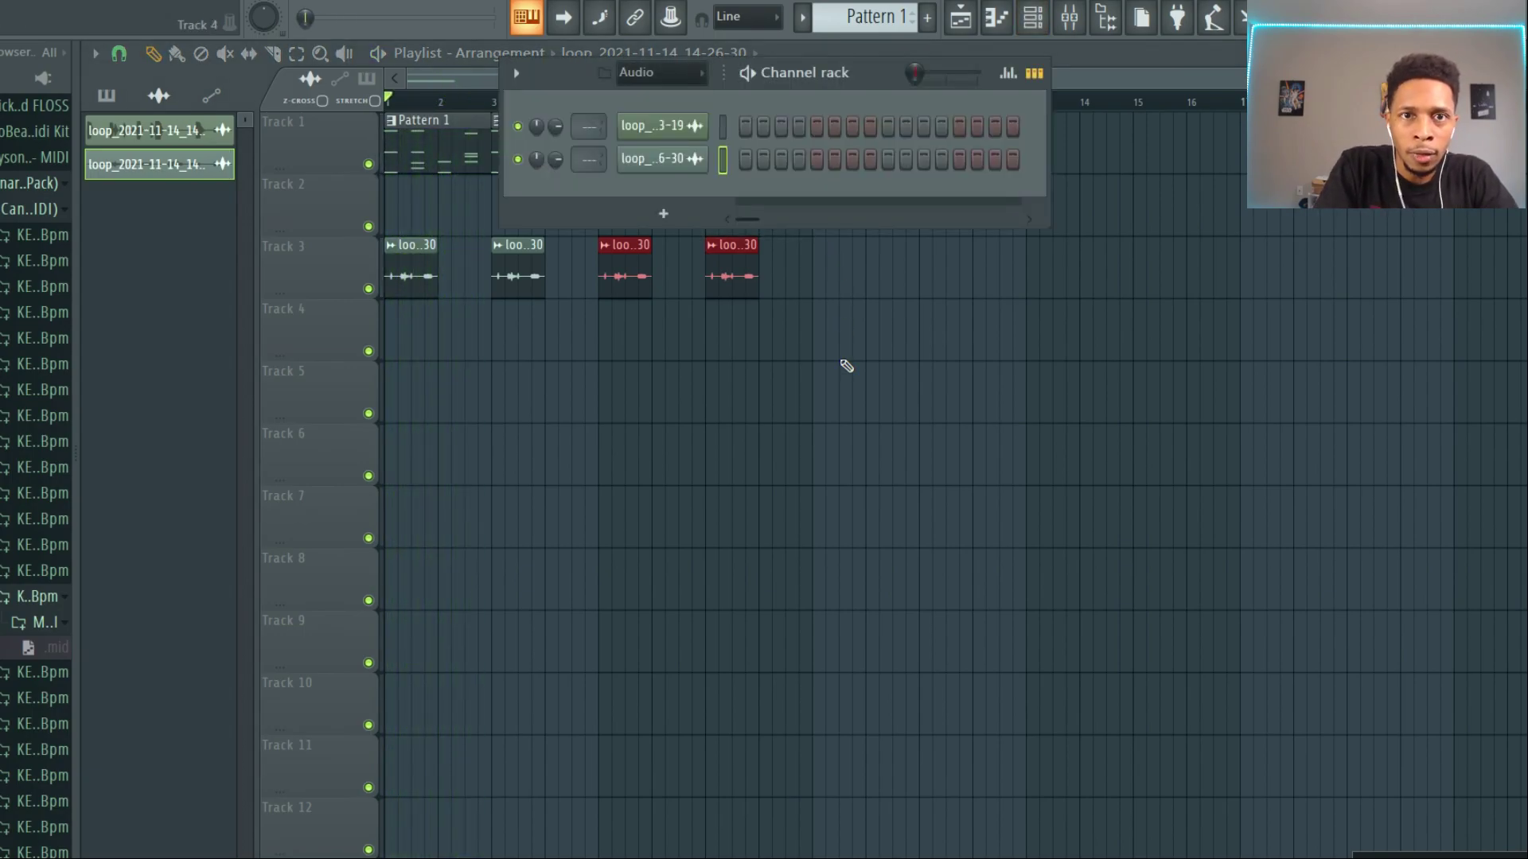
pyautogui.click(686, 74)
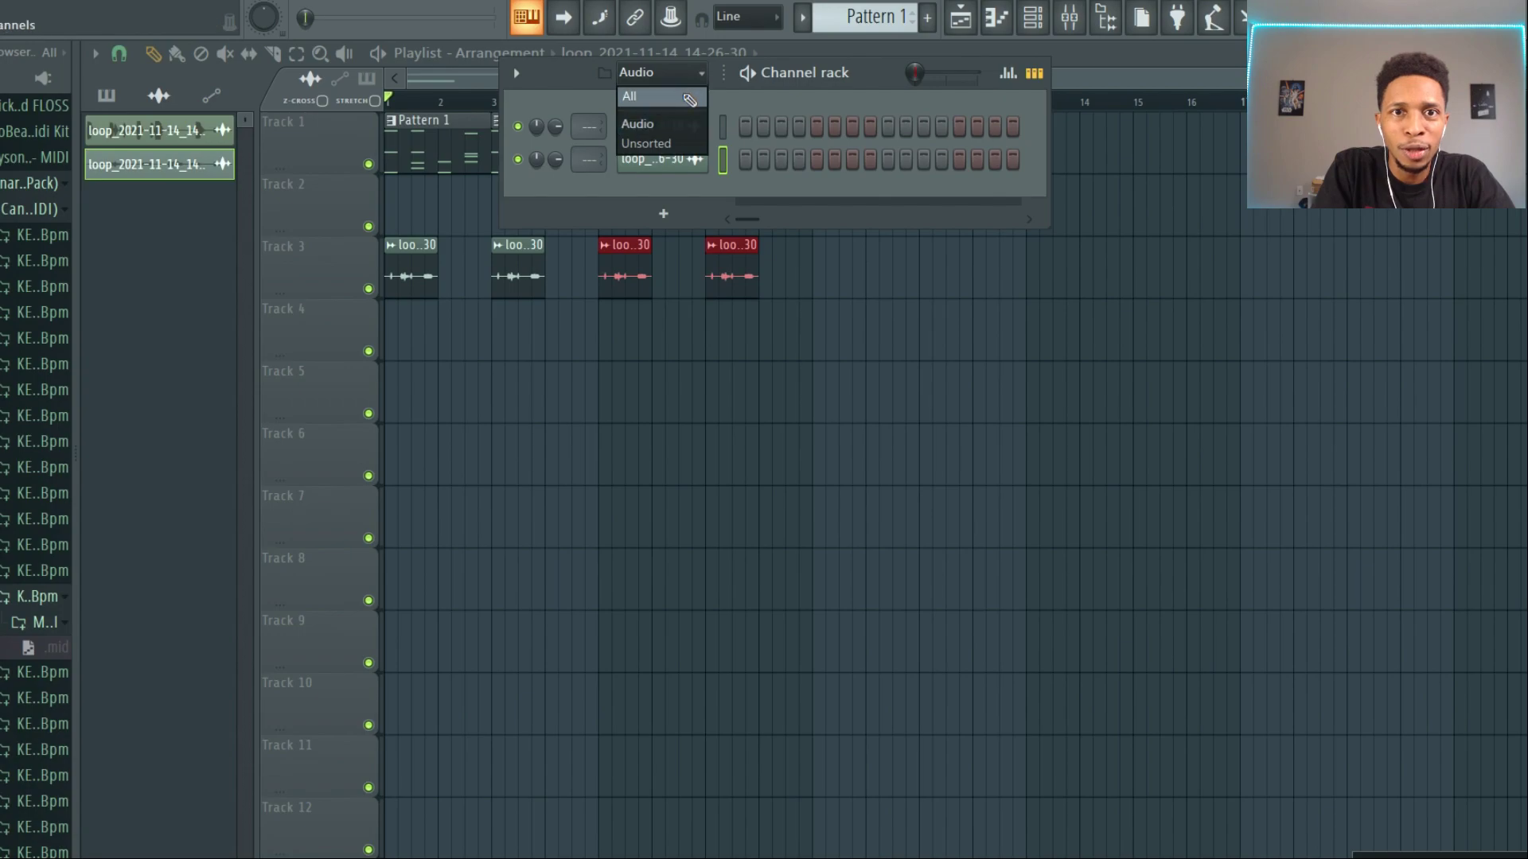
pyautogui.click(632, 95)
# - Load a kick MIDI onto the BB - Kick channel and BRICKS 2 - Snare roll 135 onto the Snare channel, and start playback
pyautogui.scroll(10, 11, 340)
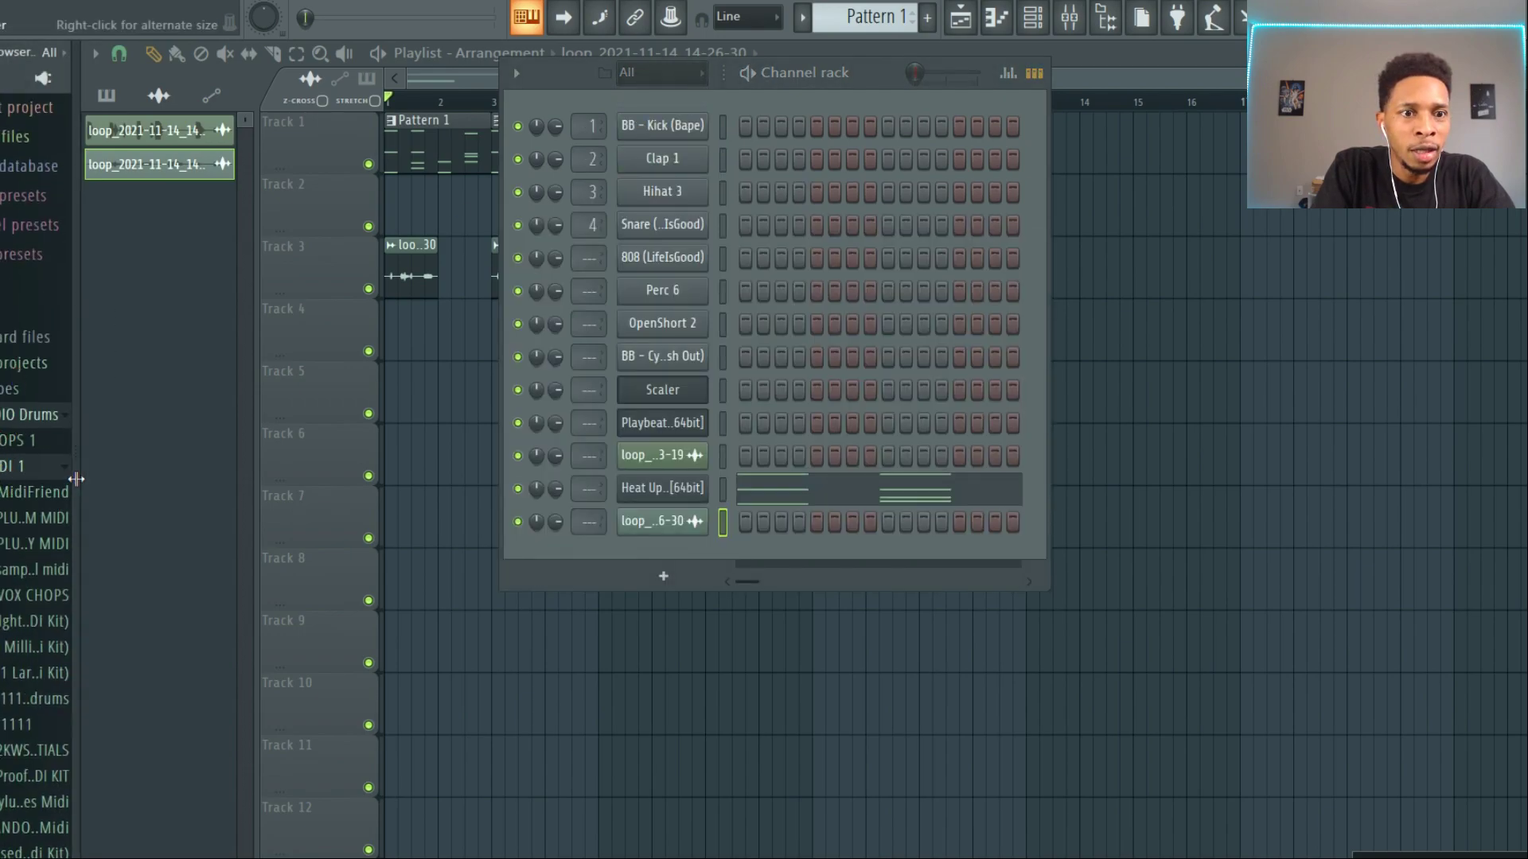
pyautogui.moveTo(74, 487); pyautogui.dragTo(252, 480)
pyautogui.scroll(-4, 87, 642)
pyautogui.scroll(-1, 87, 644)
pyautogui.moveTo(120, 472); pyautogui.dragTo(1001, 226)
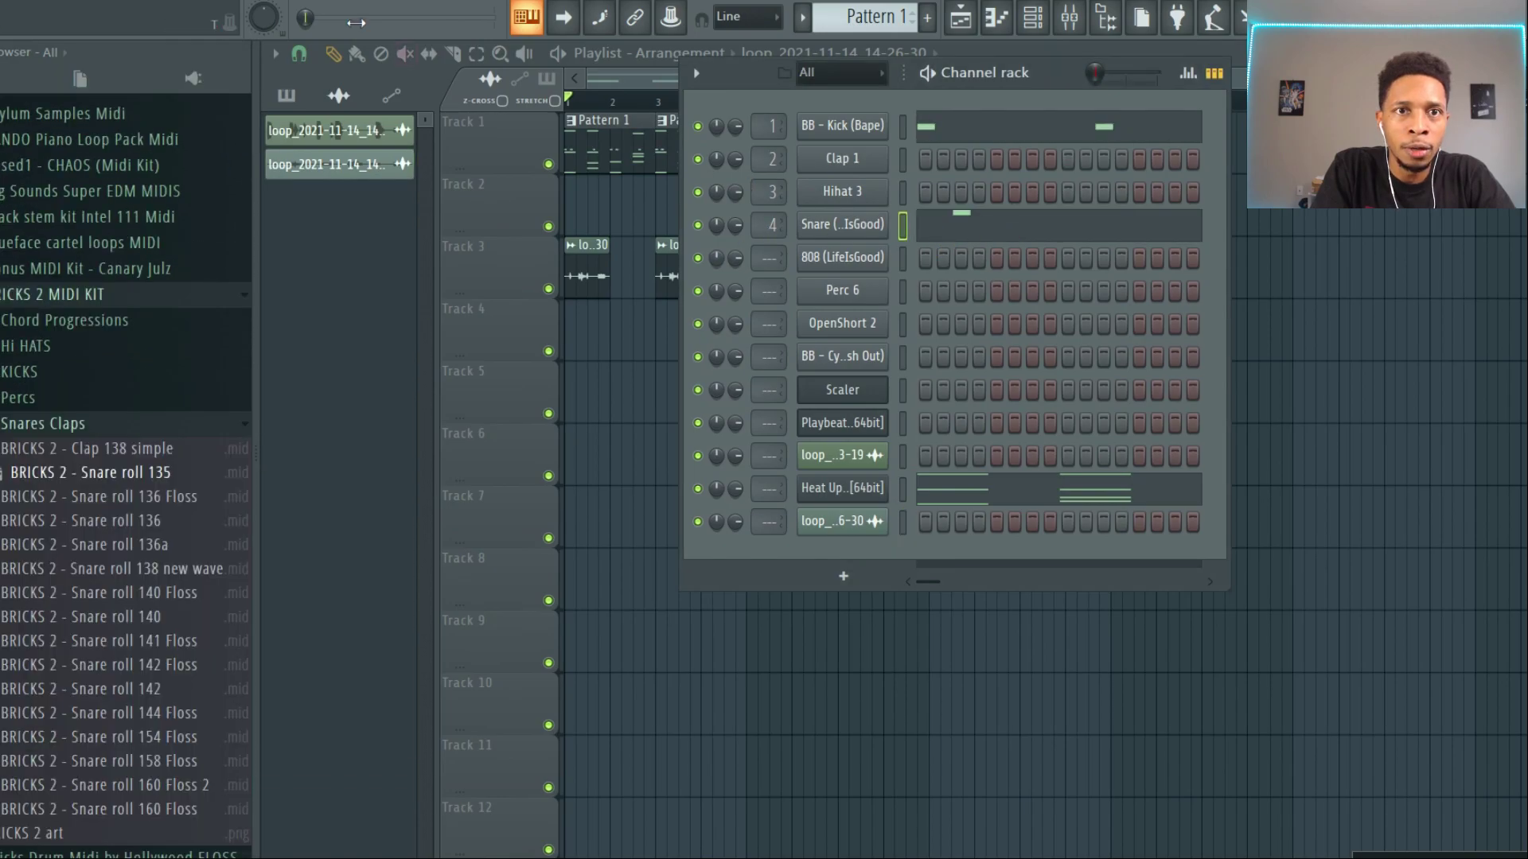
pyautogui.press('space')
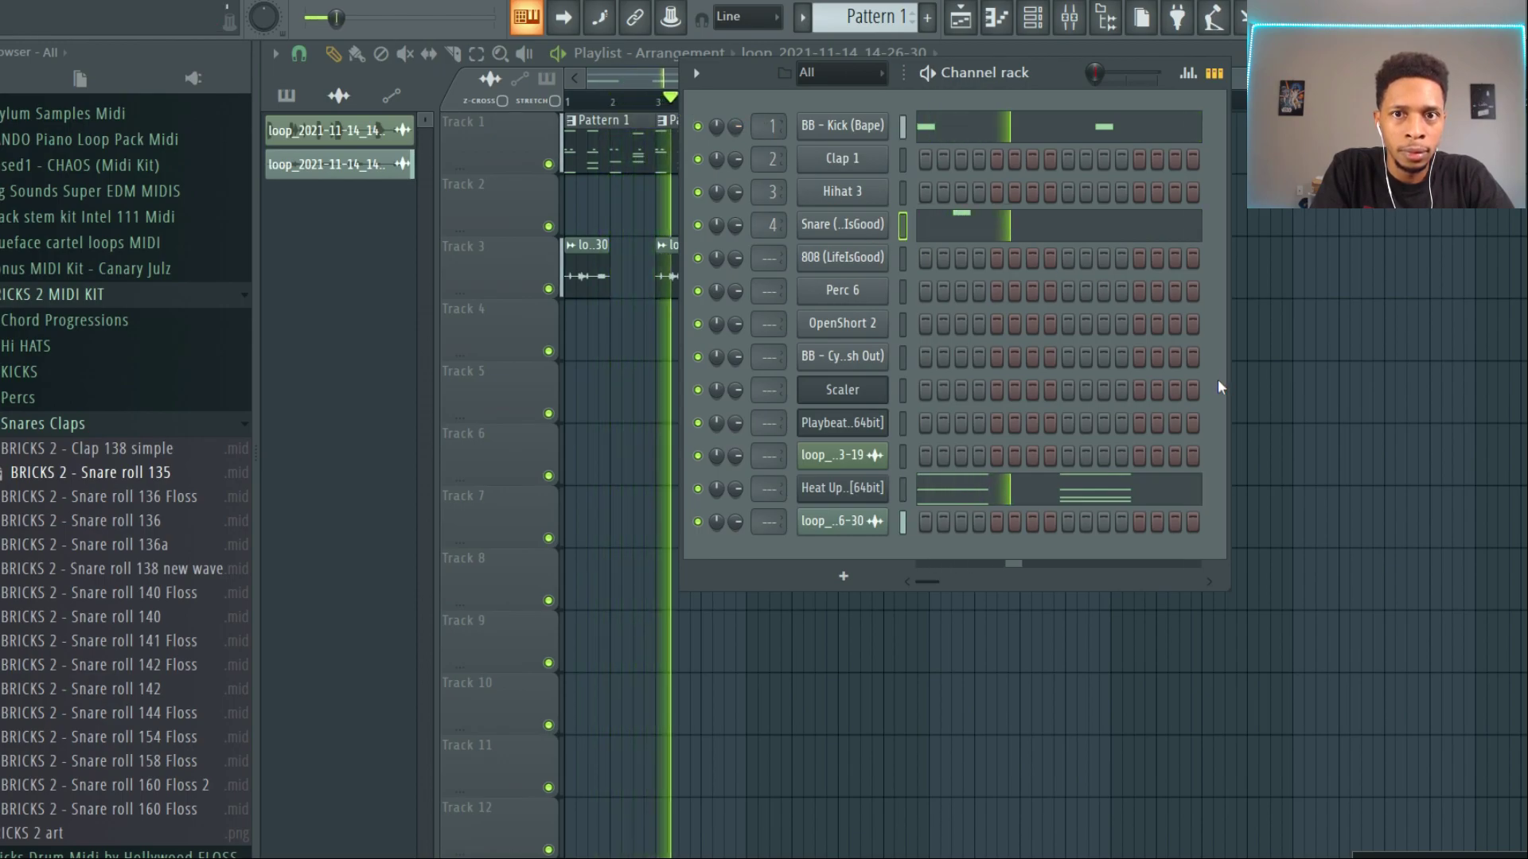
# - Load CLAP 133 from the CLAP TRAP folder of PLUTO DRUM MIDI onto the Clap 1 channel and play it
pyautogui.click(64, 427)
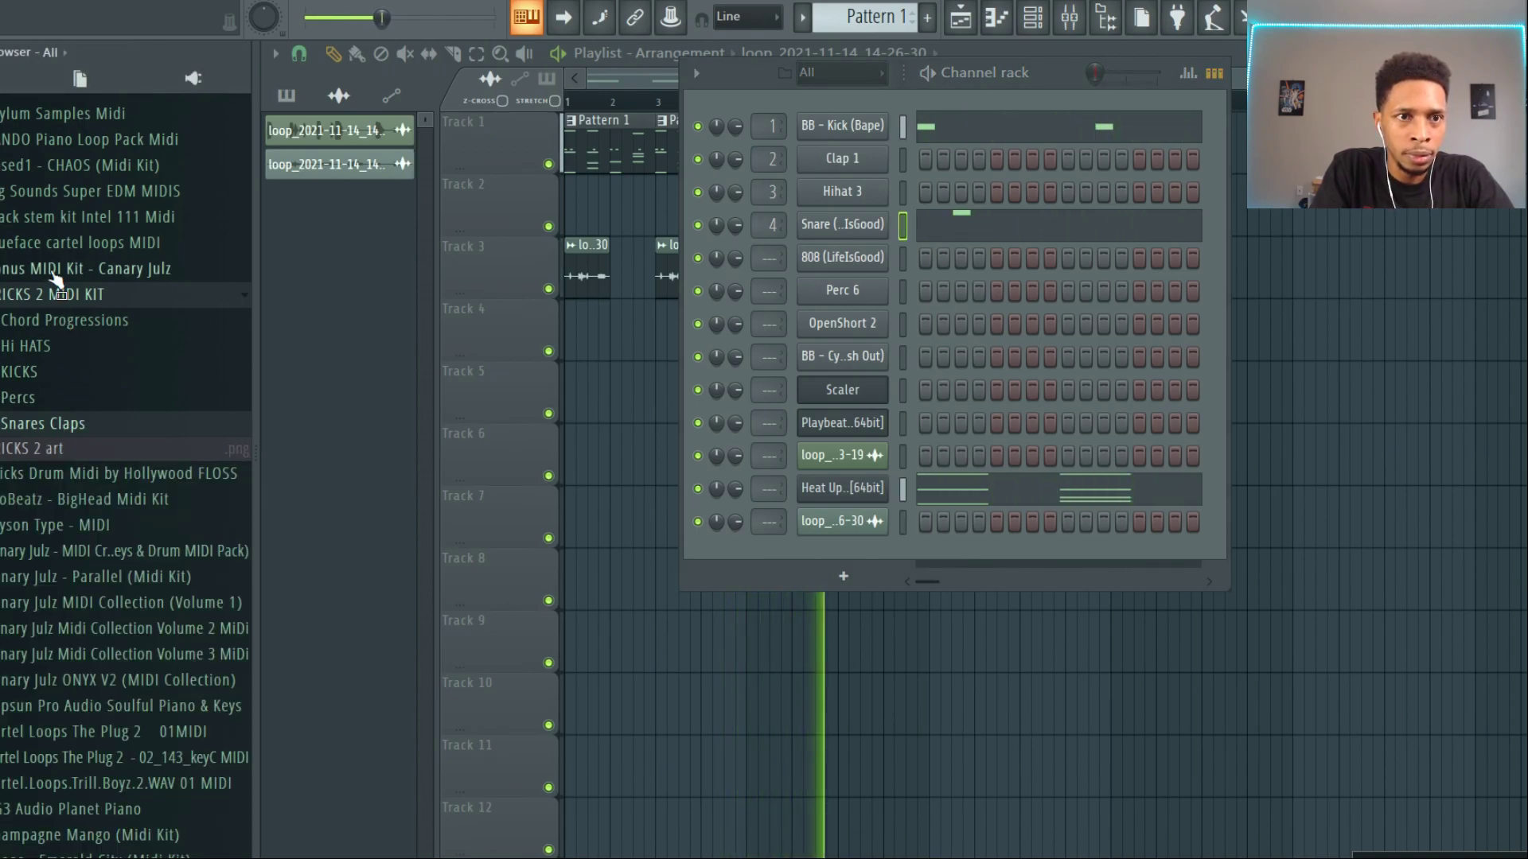
pyautogui.scroll(4, 61, 302)
pyautogui.scroll(3, 60, 306)
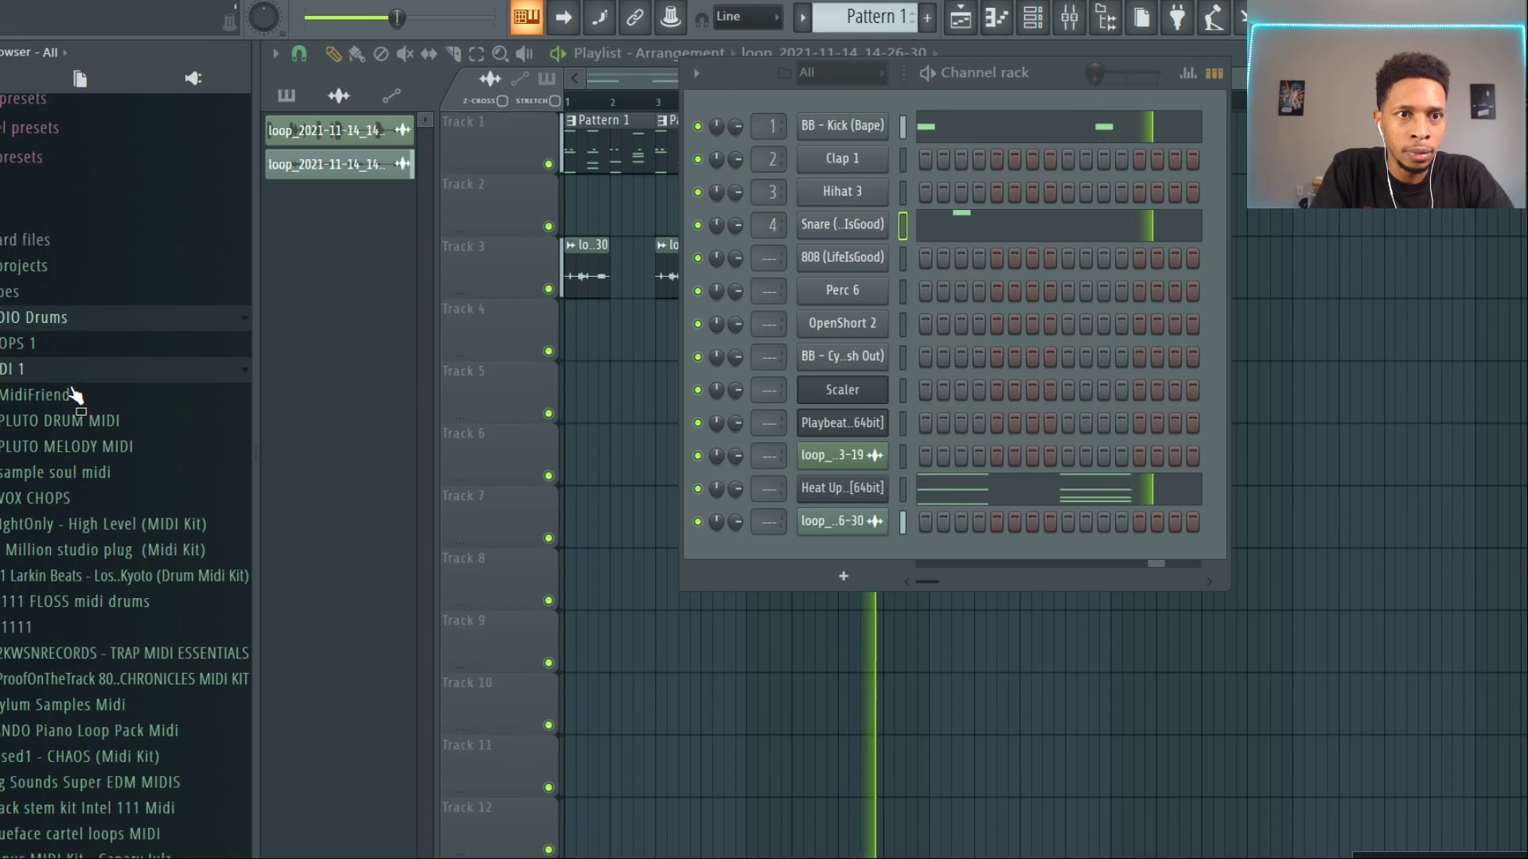
pyautogui.click(55, 420)
pyautogui.moveTo(44, 497); pyautogui.dragTo(850, 163)
pyautogui.press('space')
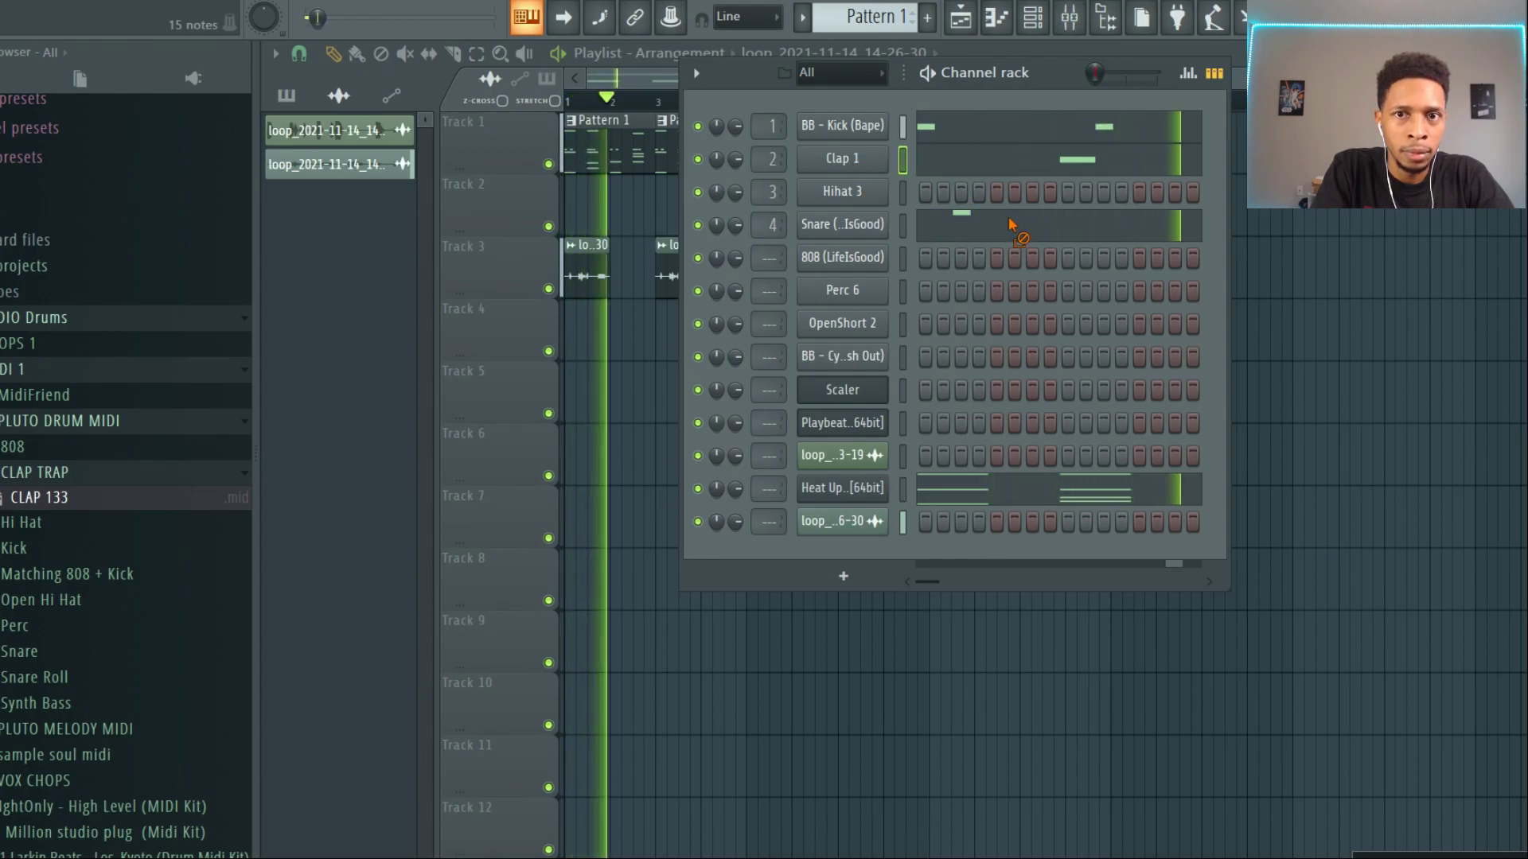
# - Slice the long Pattern 1 clip on Track 1 at bar 9 and delete everything after it
pyautogui.press('F6')
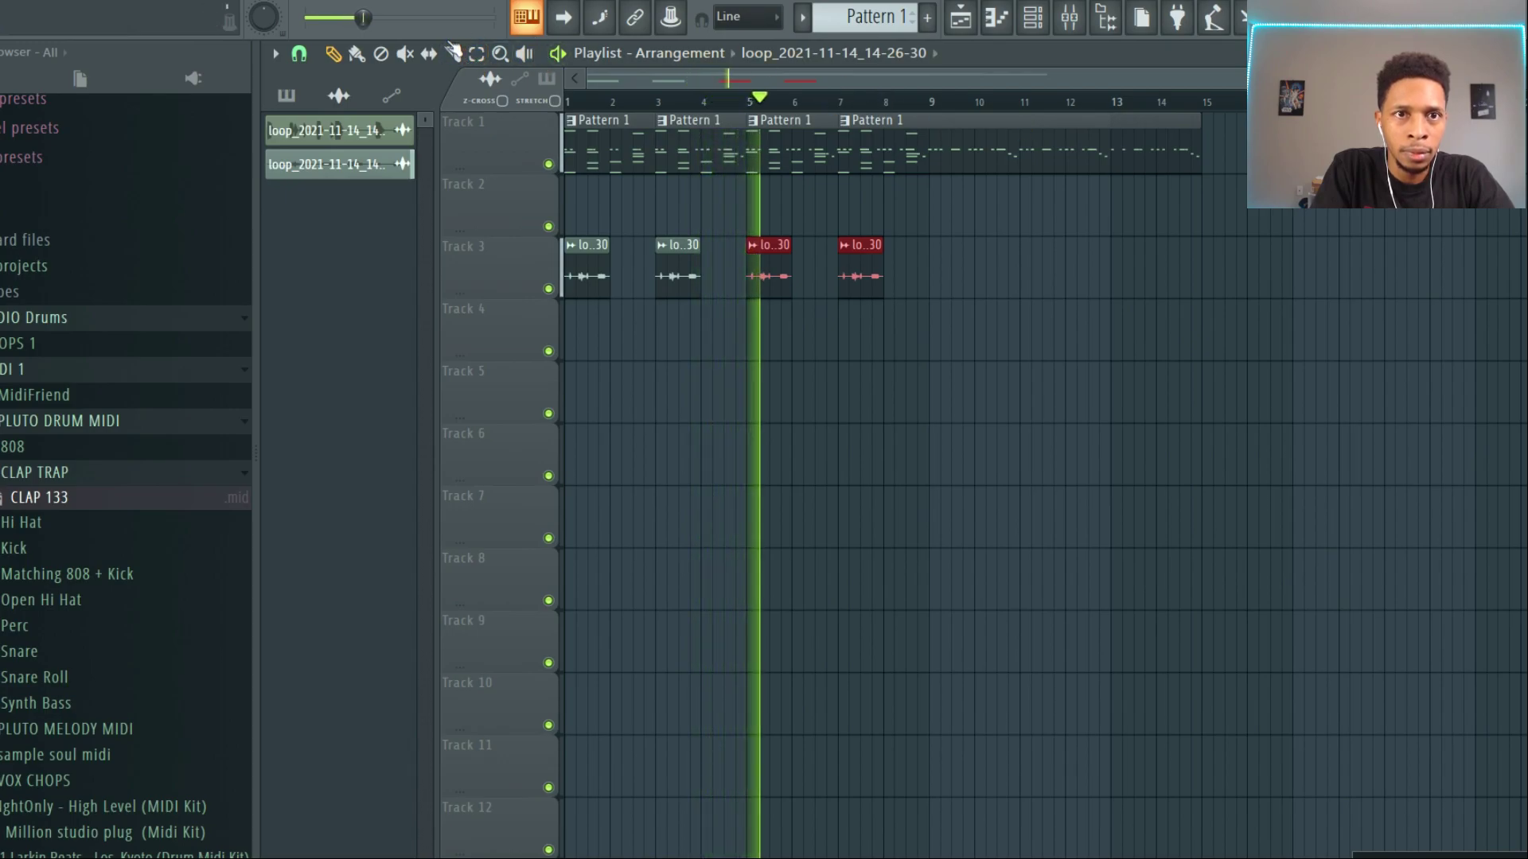
pyautogui.click(941, 119)
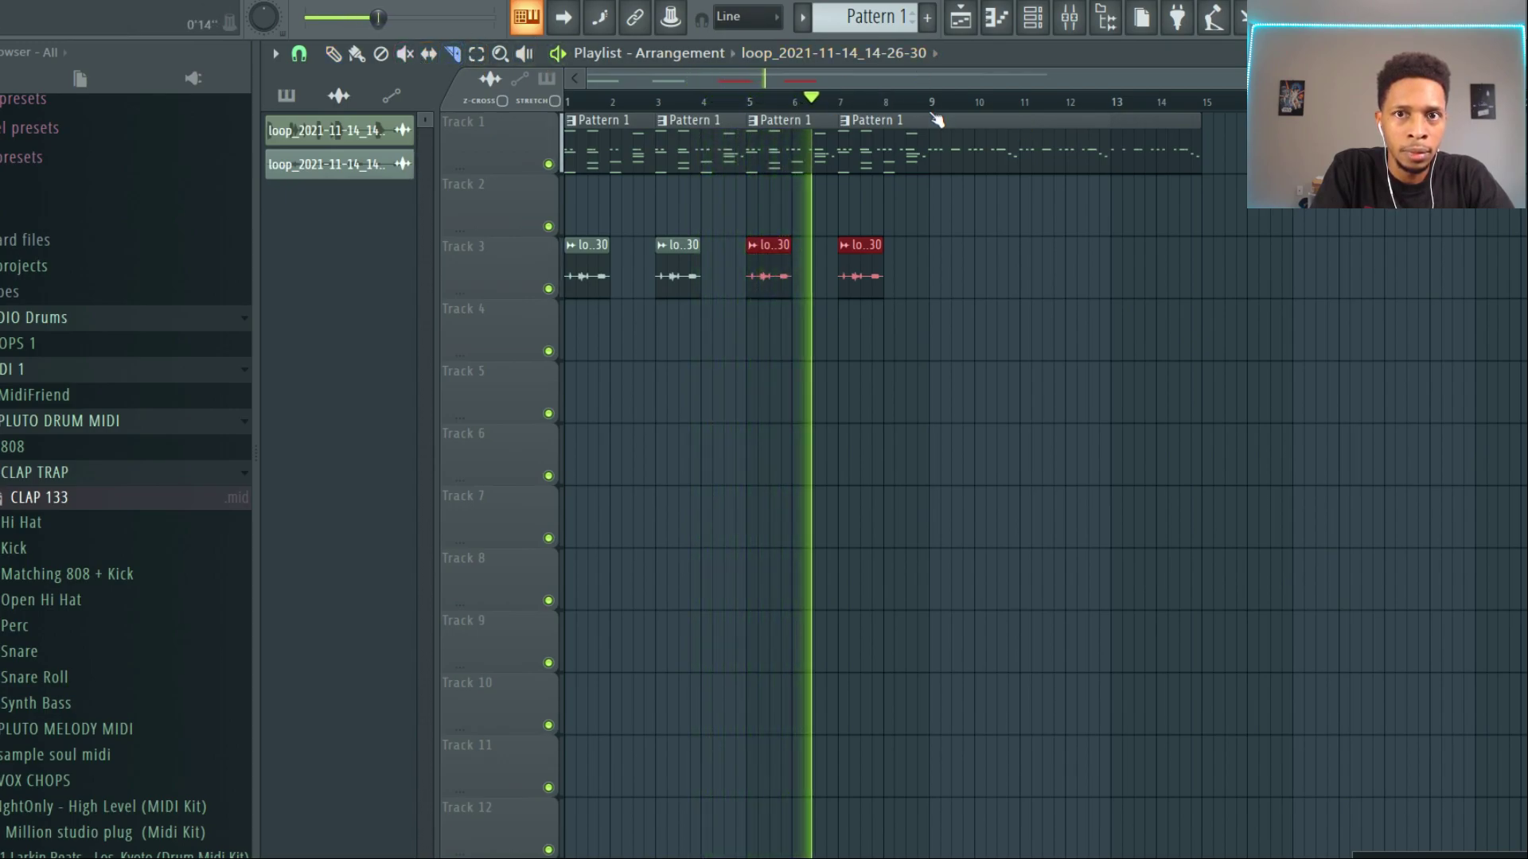
pyautogui.click(333, 54)
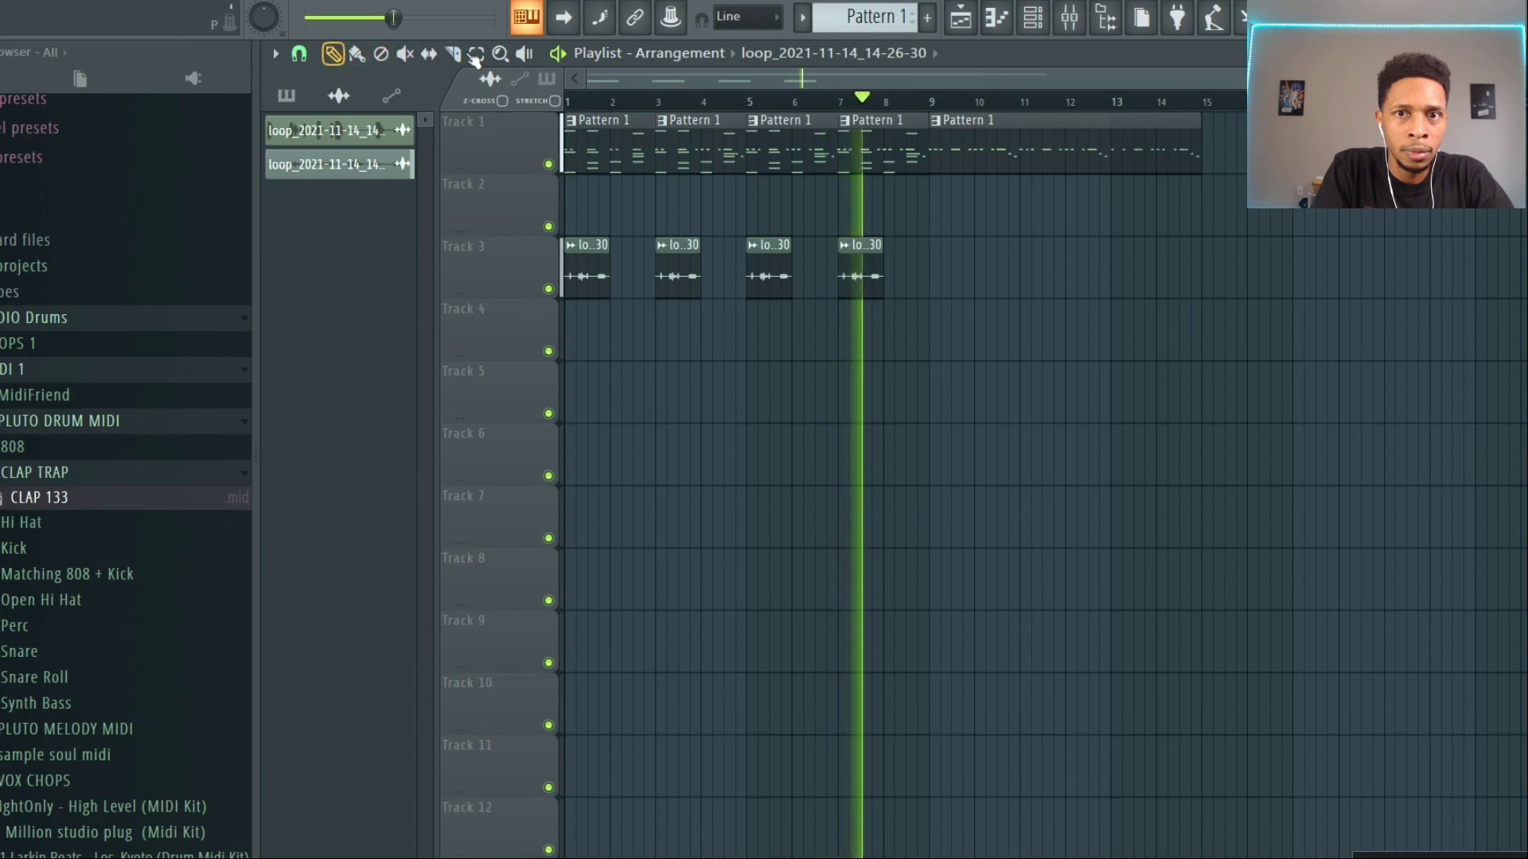
pyautogui.rightClick(1040, 140)
pyautogui.rightClick(1029, 144)
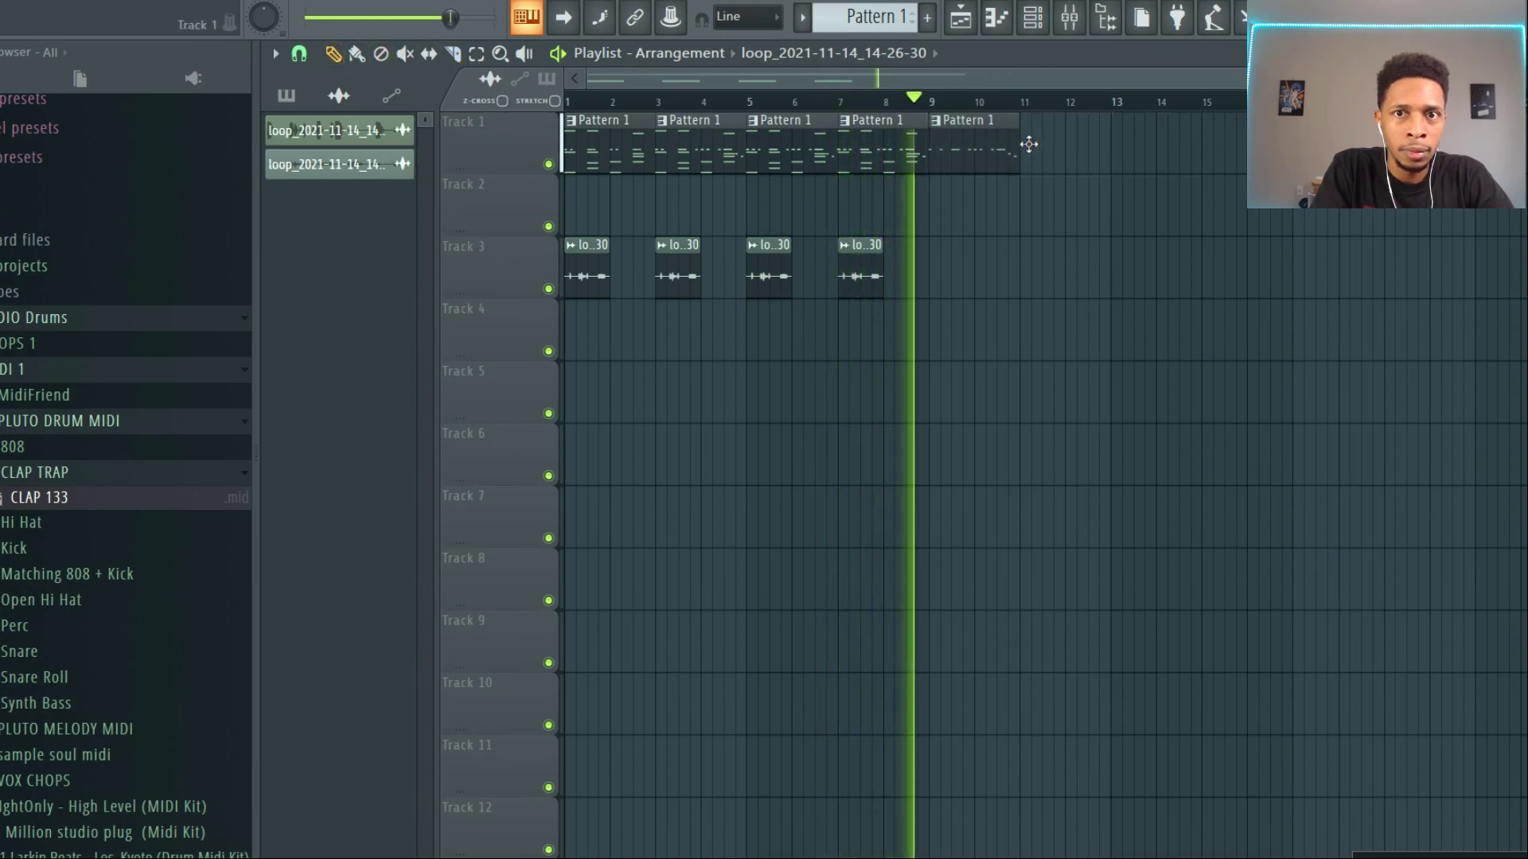
pyautogui.rightClick(949, 144)
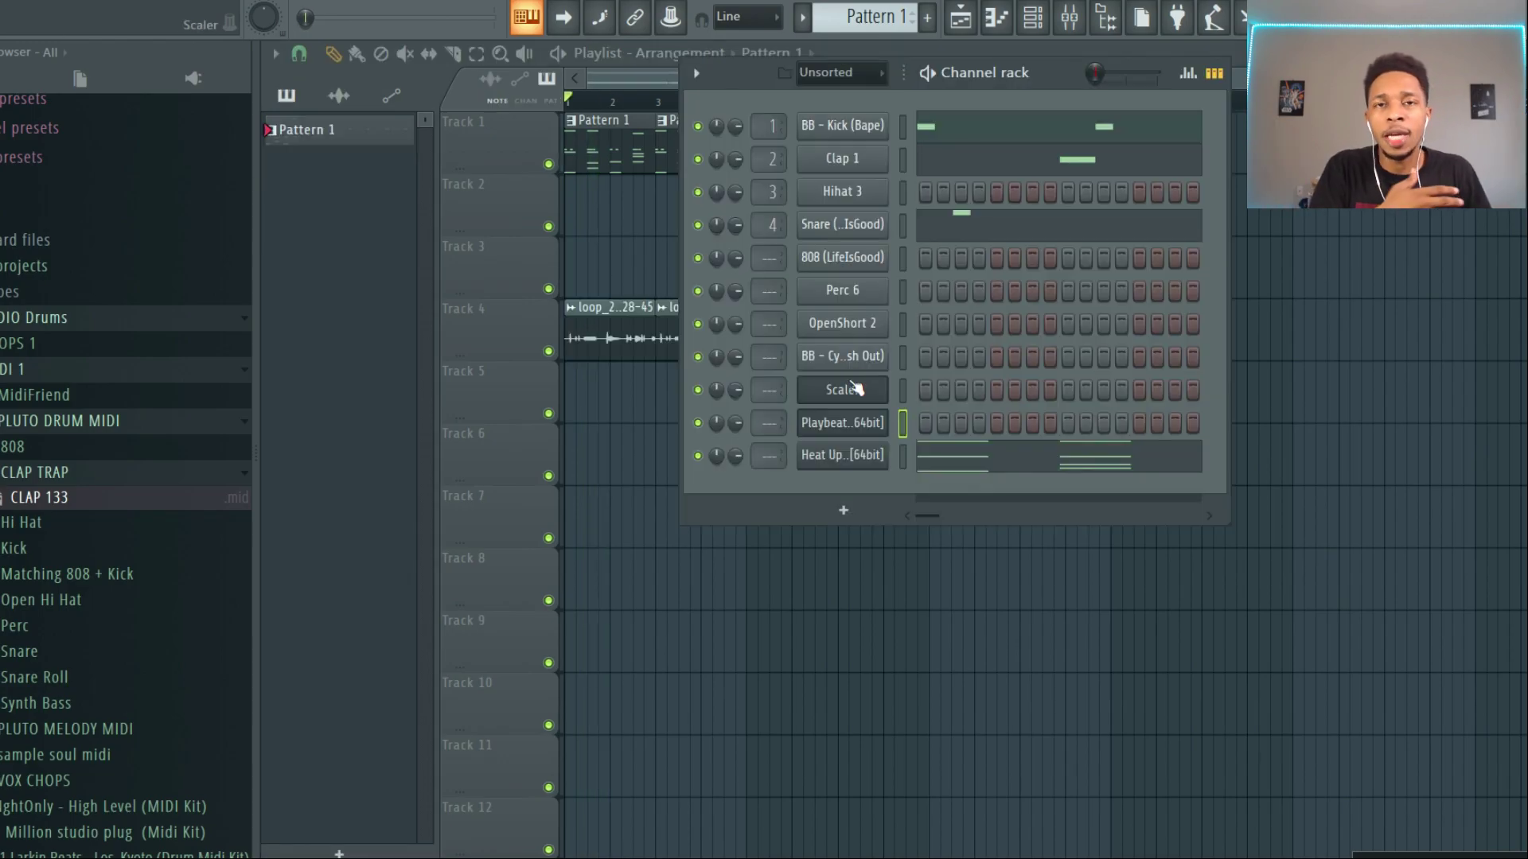
# - Open Playbeat 3 and enter steps 1, 15, 16, 17, 31 and 32 on channel 1 and steps 9, 25 and 26 on channel 2
pyautogui.click(840, 423)
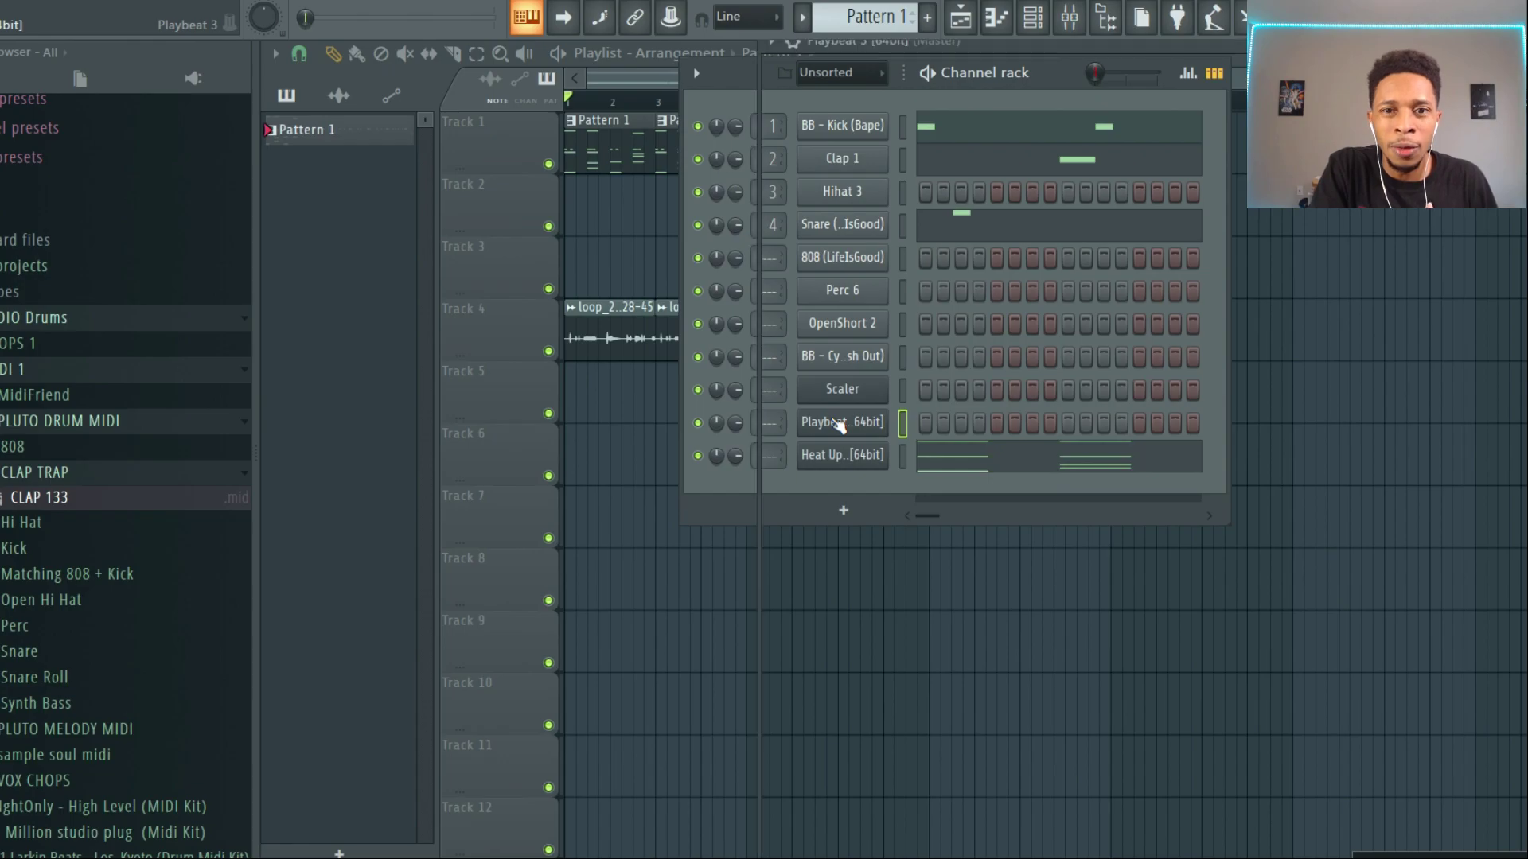
pyautogui.moveTo(1281, 48); pyautogui.dragTo(848, 92)
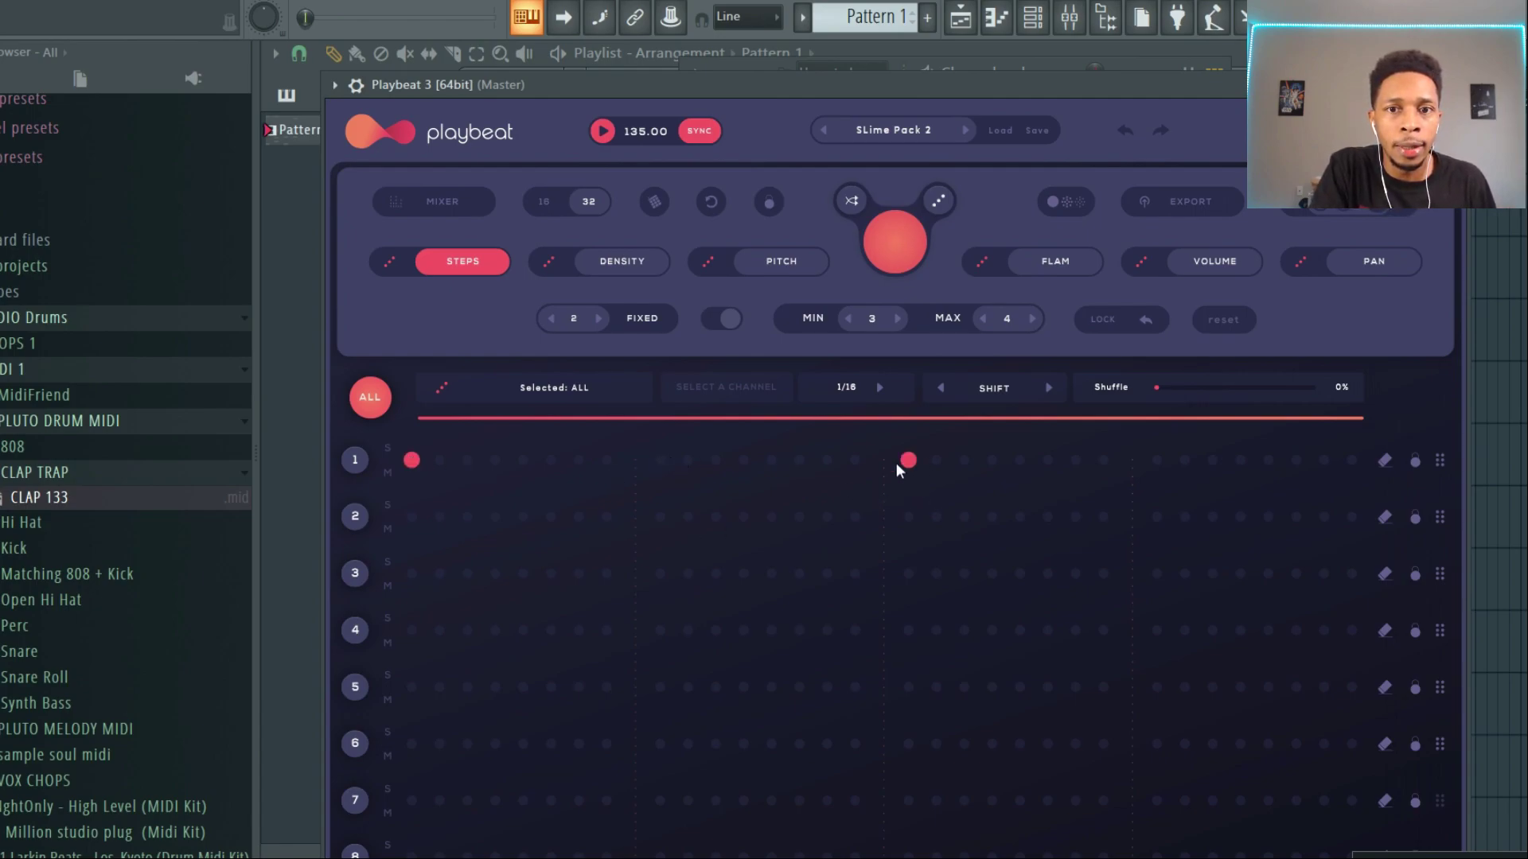
pyautogui.press('space')
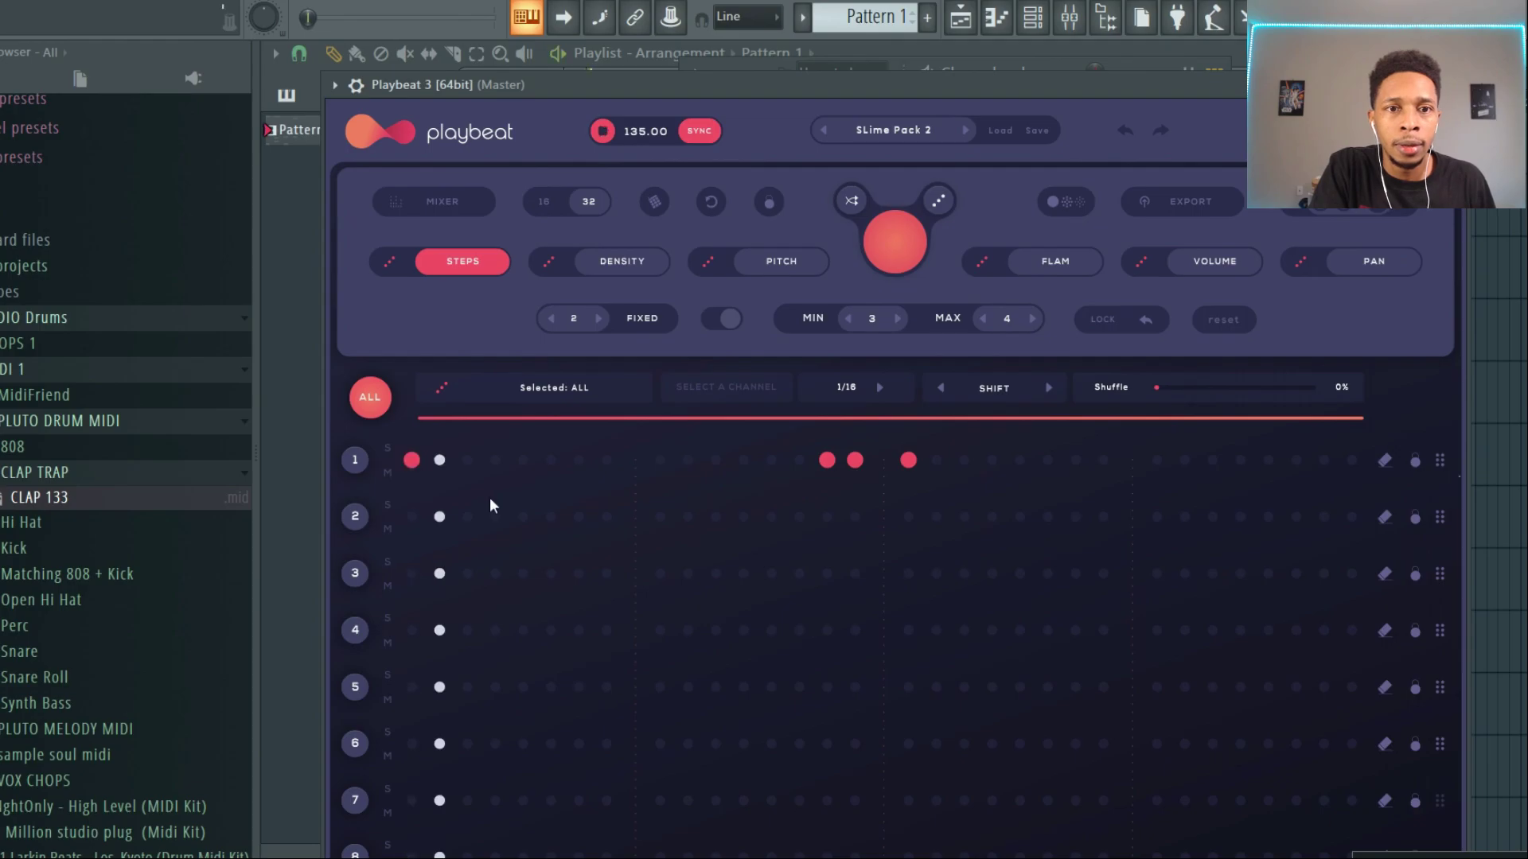
pyautogui.press('space')
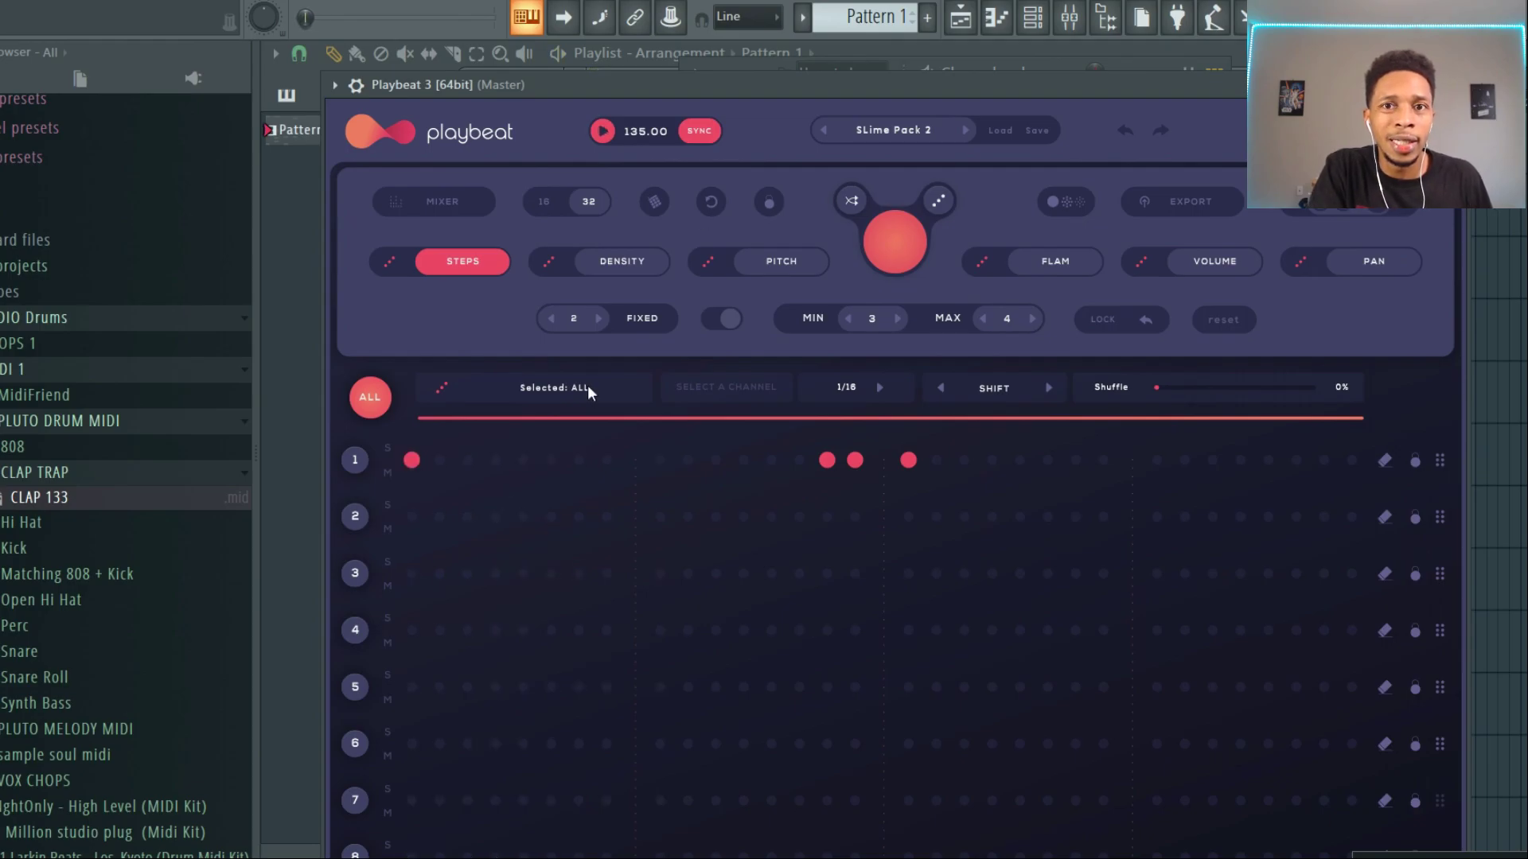
pyautogui.moveTo(775, 98); pyautogui.dragTo(716, 589)
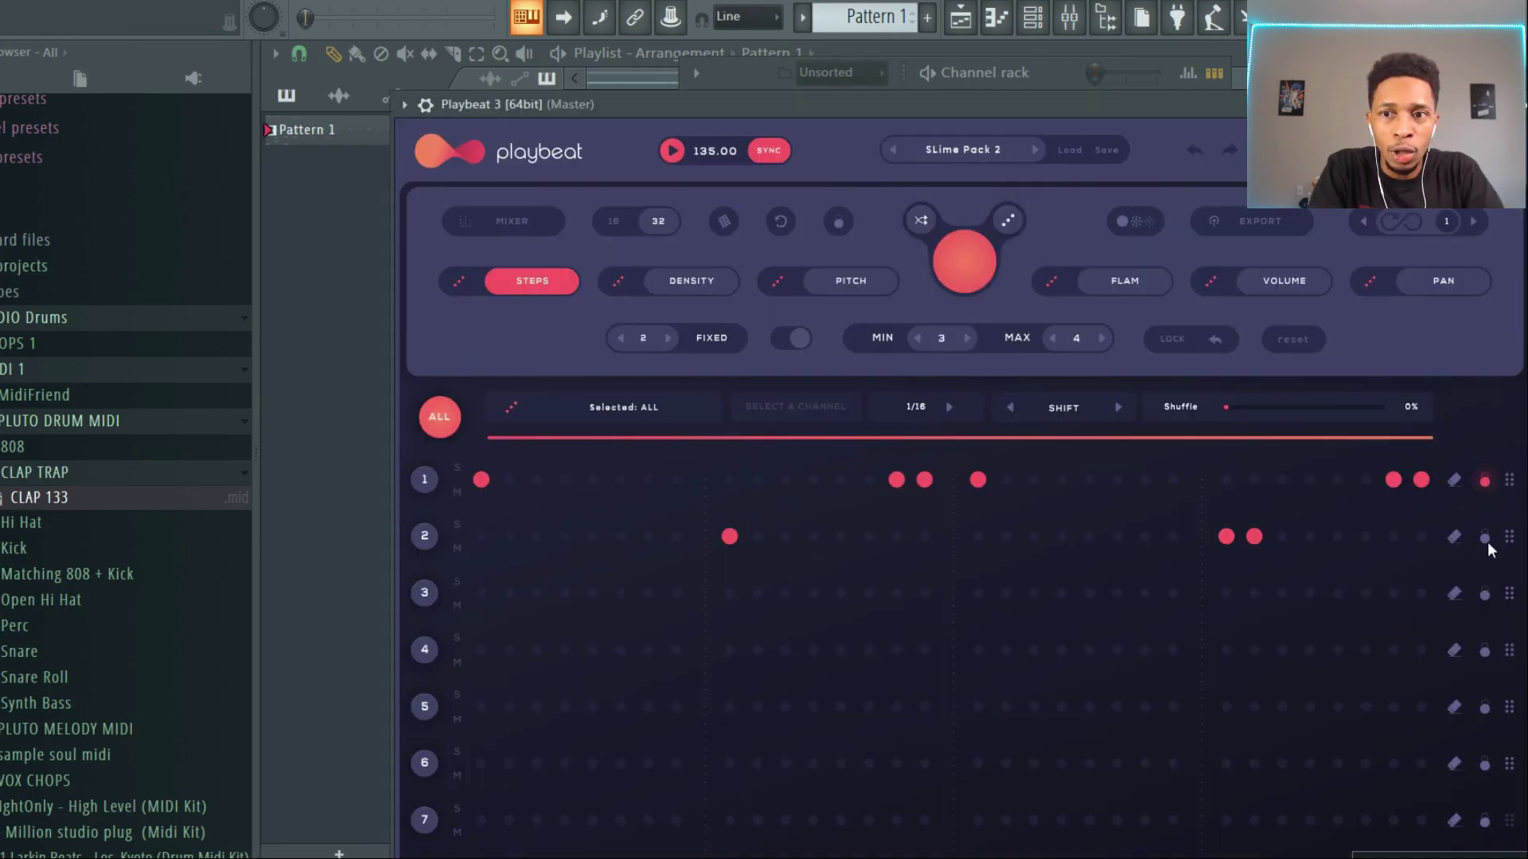
# - Lock channels 1 and 2 and generate random step patterns for the remaining channels, auditioning the results
pyautogui.click(948, 280)
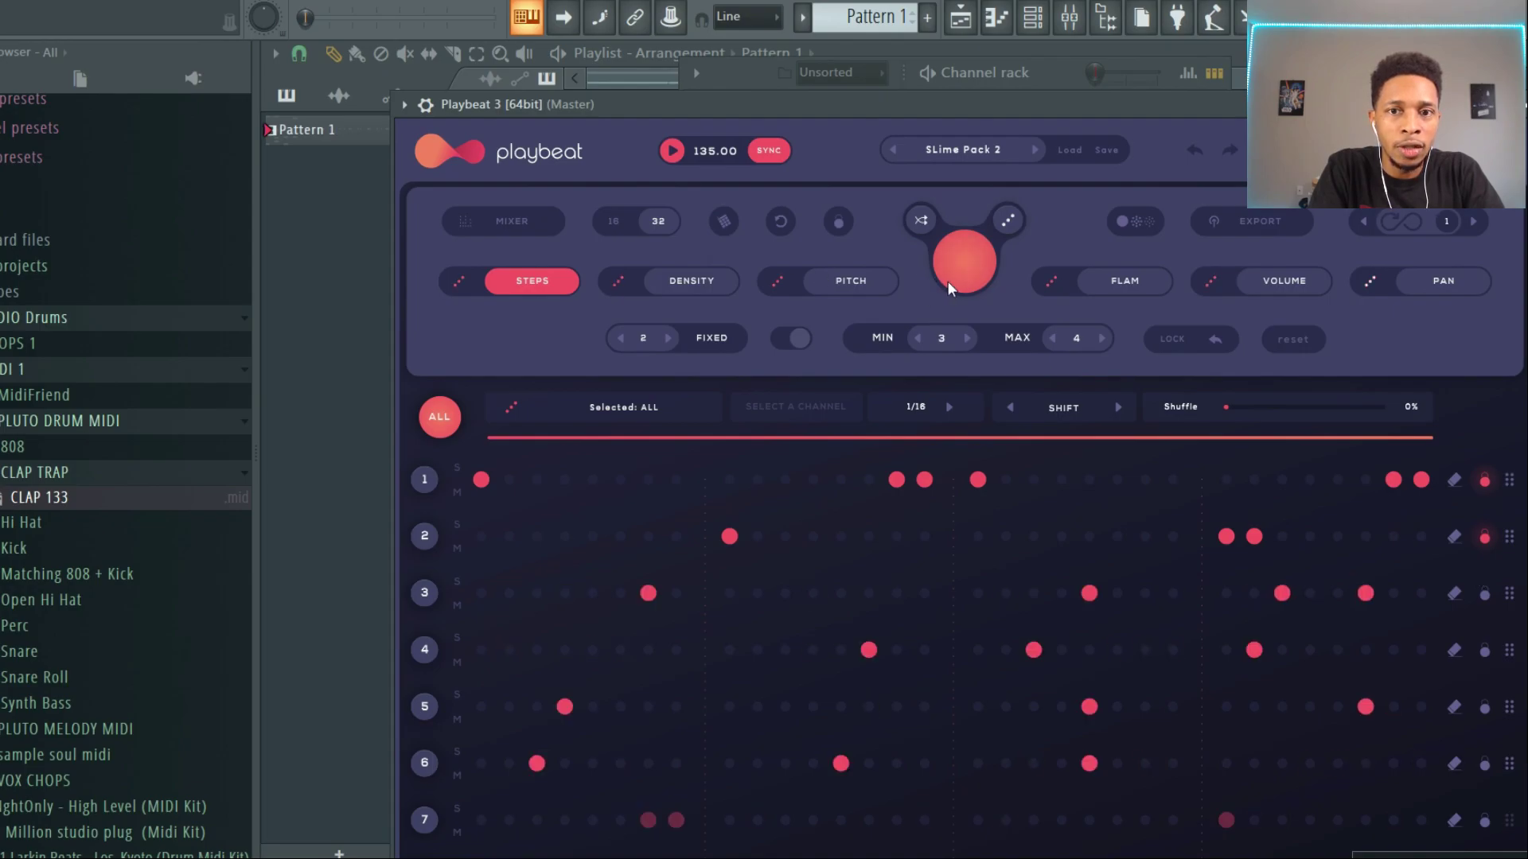
pyautogui.click(947, 280)
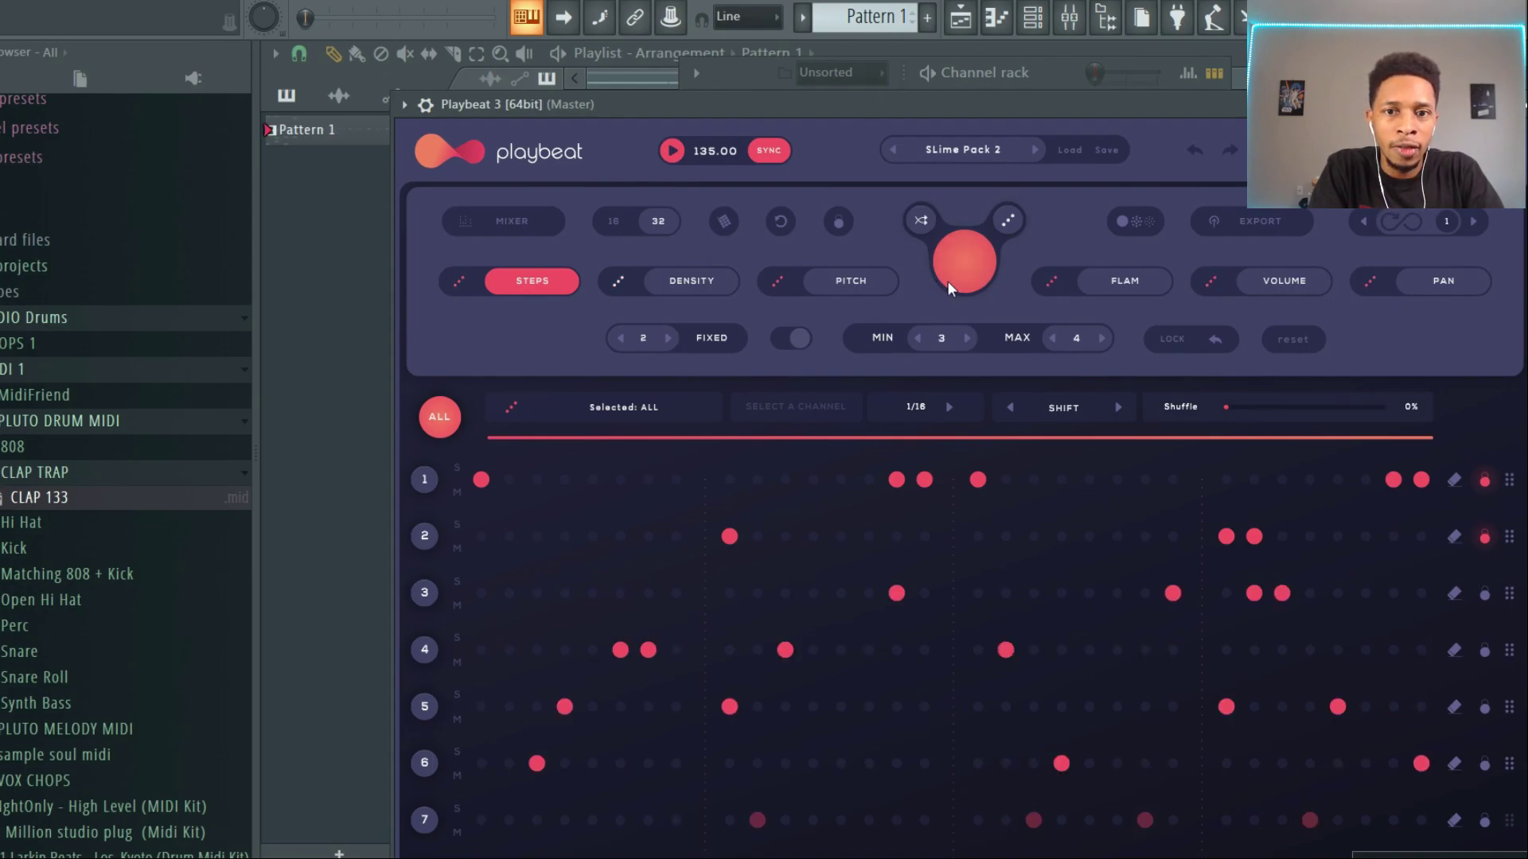
pyautogui.press('space')
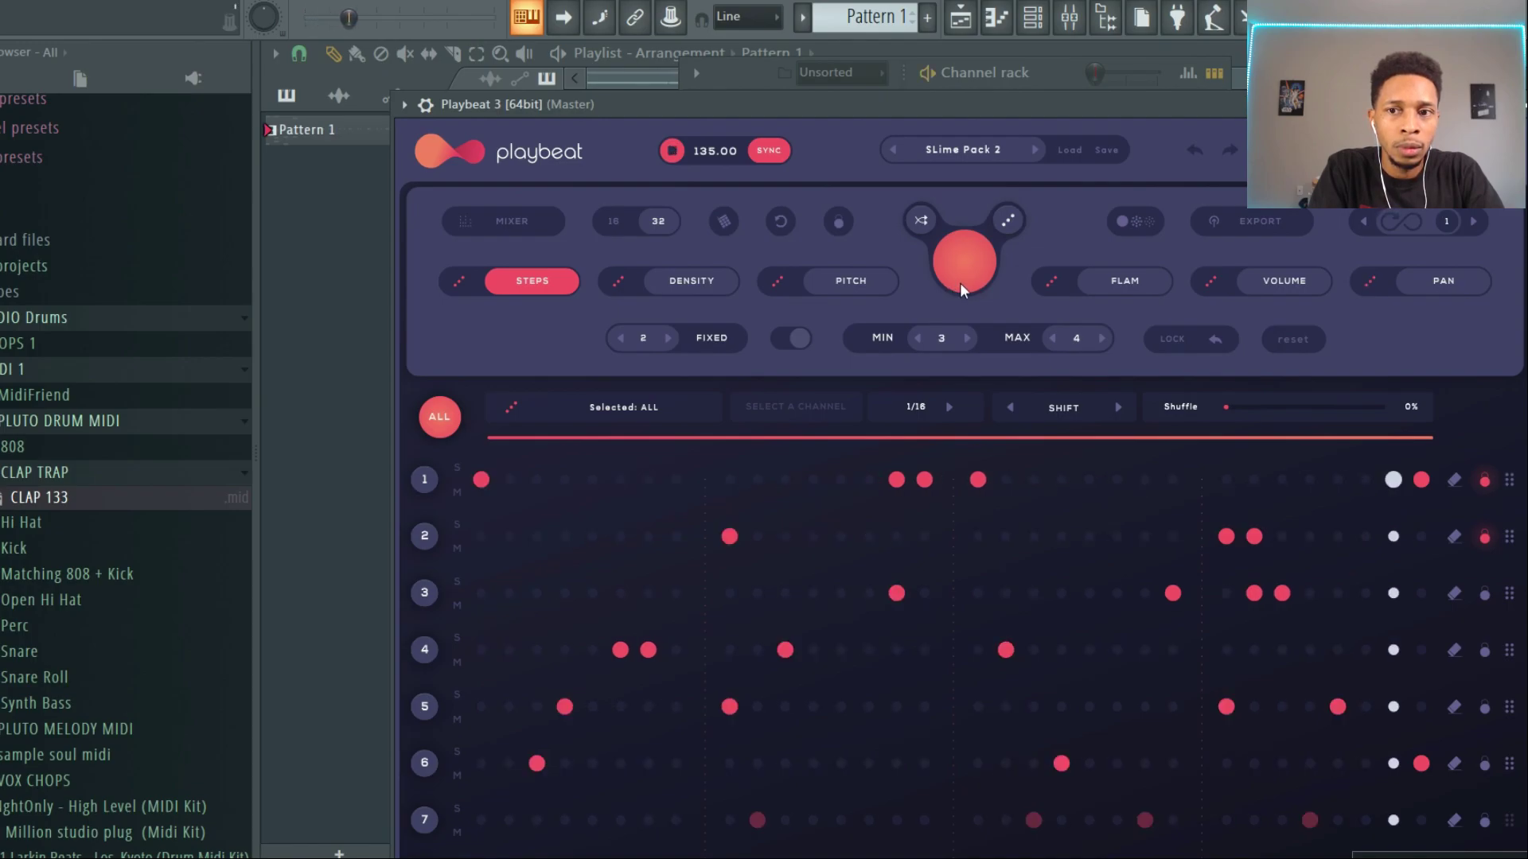
pyautogui.click(959, 283)
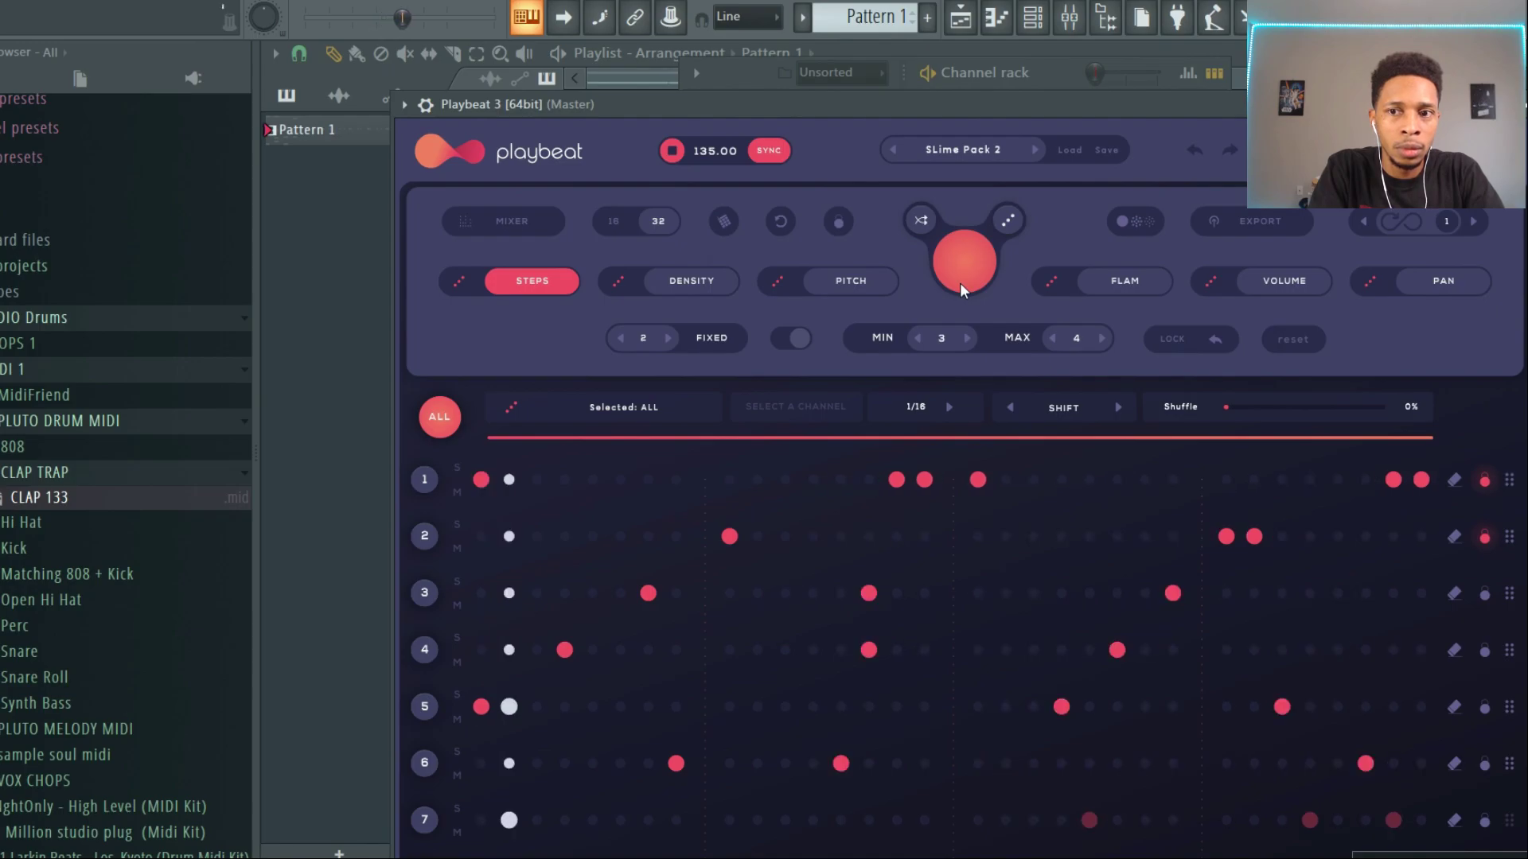
pyautogui.click(959, 284)
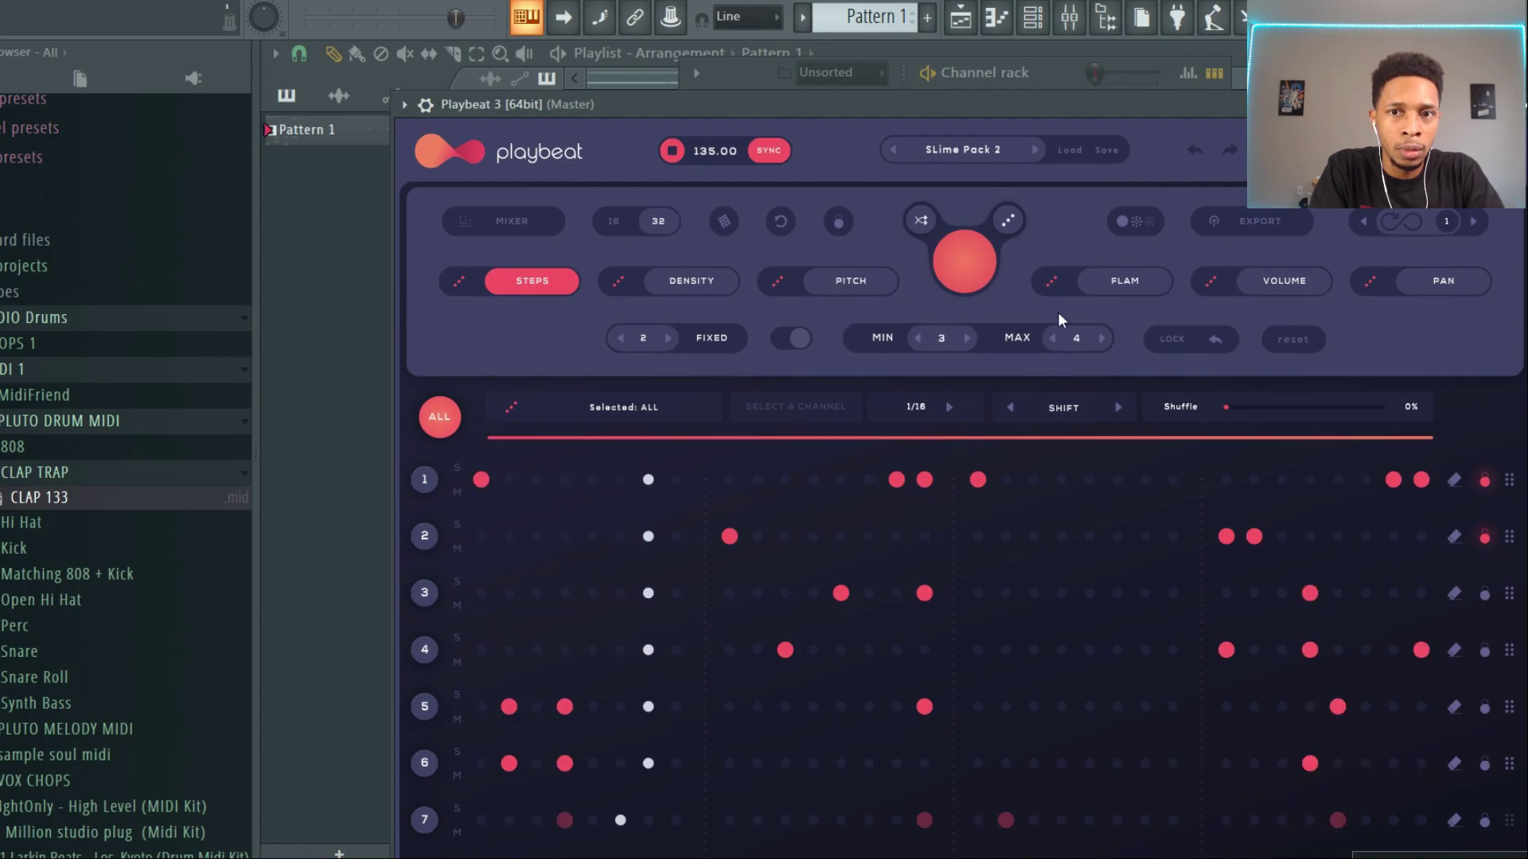
# - Add steps 1, 3 and 5 to 8 on channel 3 with its lock on, clear channels 4 to 7, and audition the pattern
pyautogui.press('space')
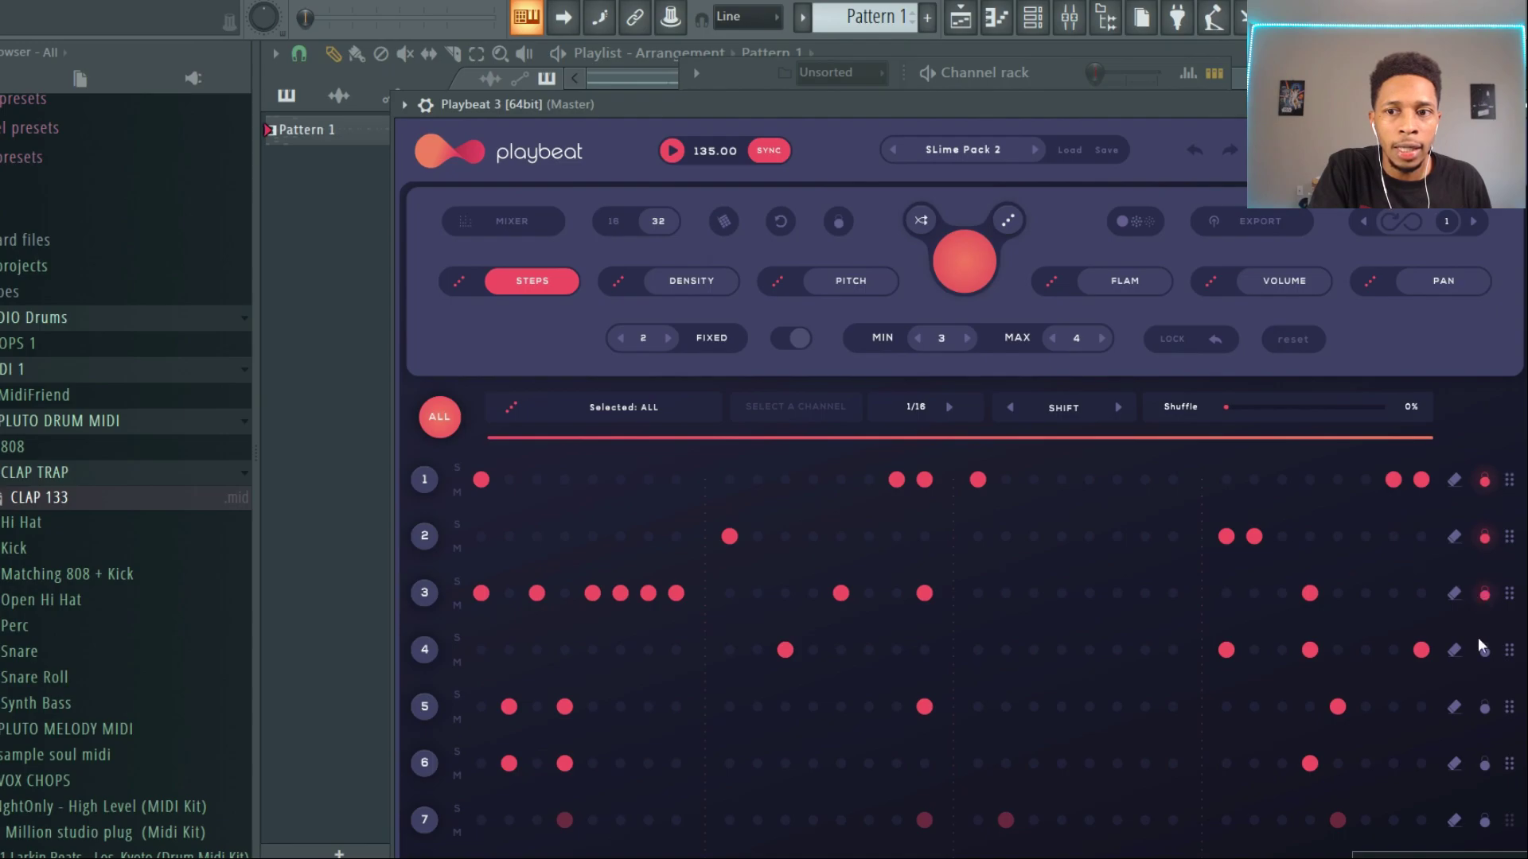
pyautogui.click(1451, 648)
pyautogui.click(1449, 704)
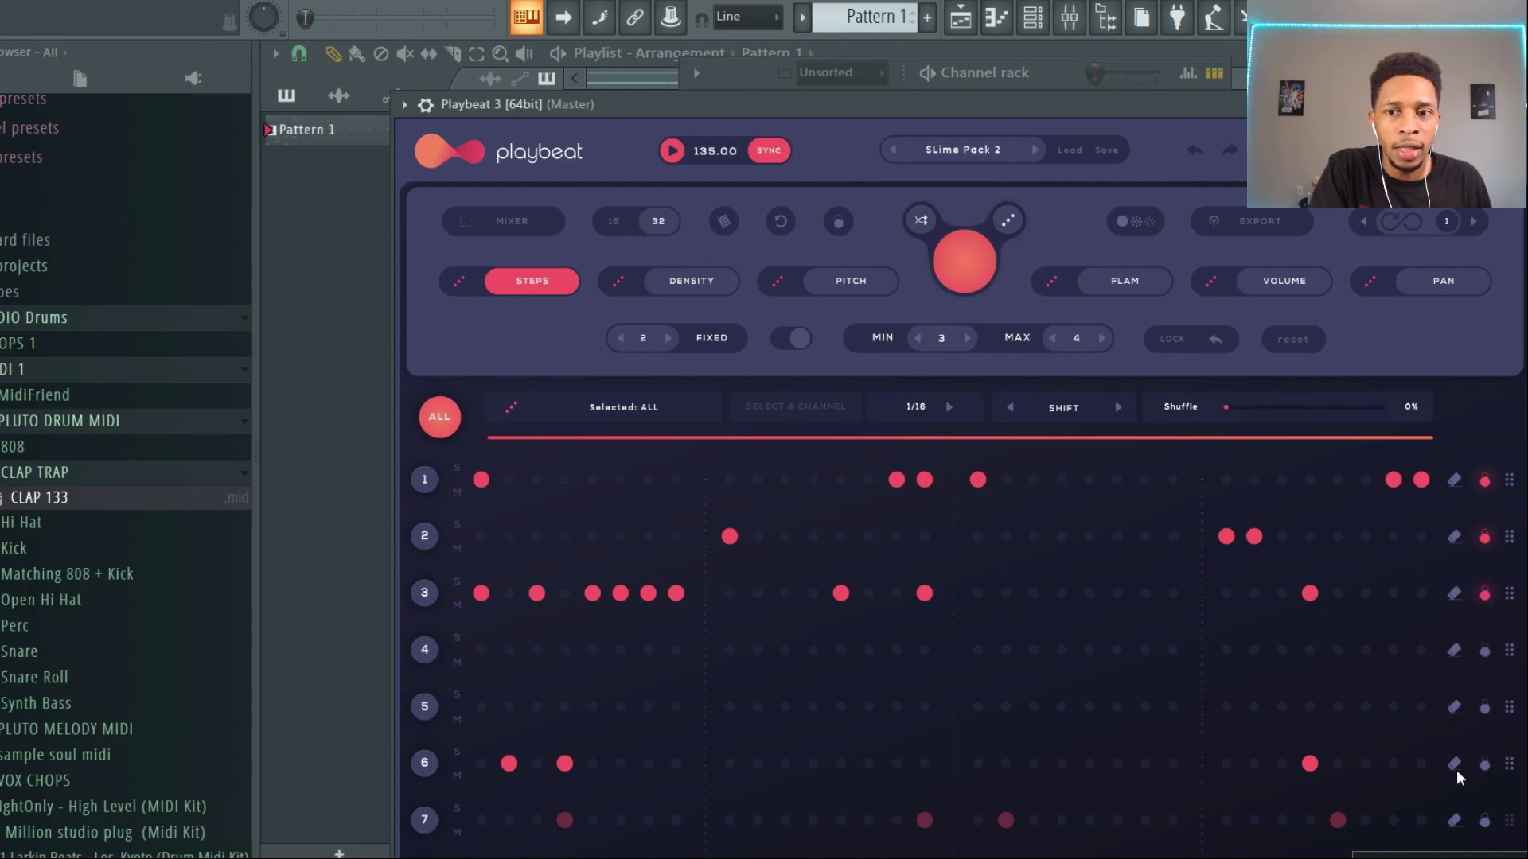
pyautogui.click(1455, 764)
pyautogui.click(1455, 823)
pyautogui.press('space')
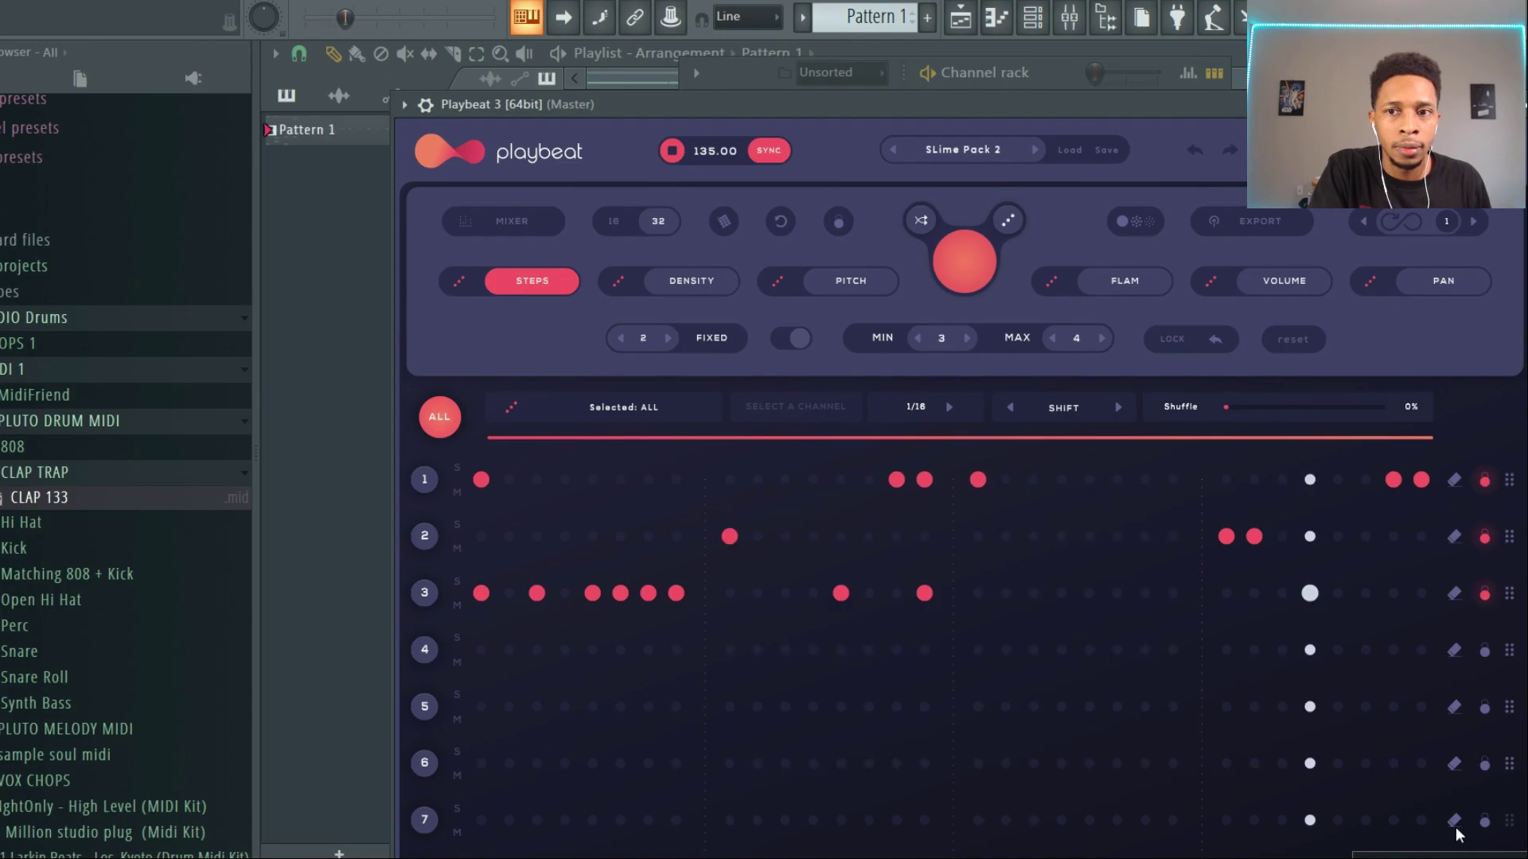
pyautogui.press('space')
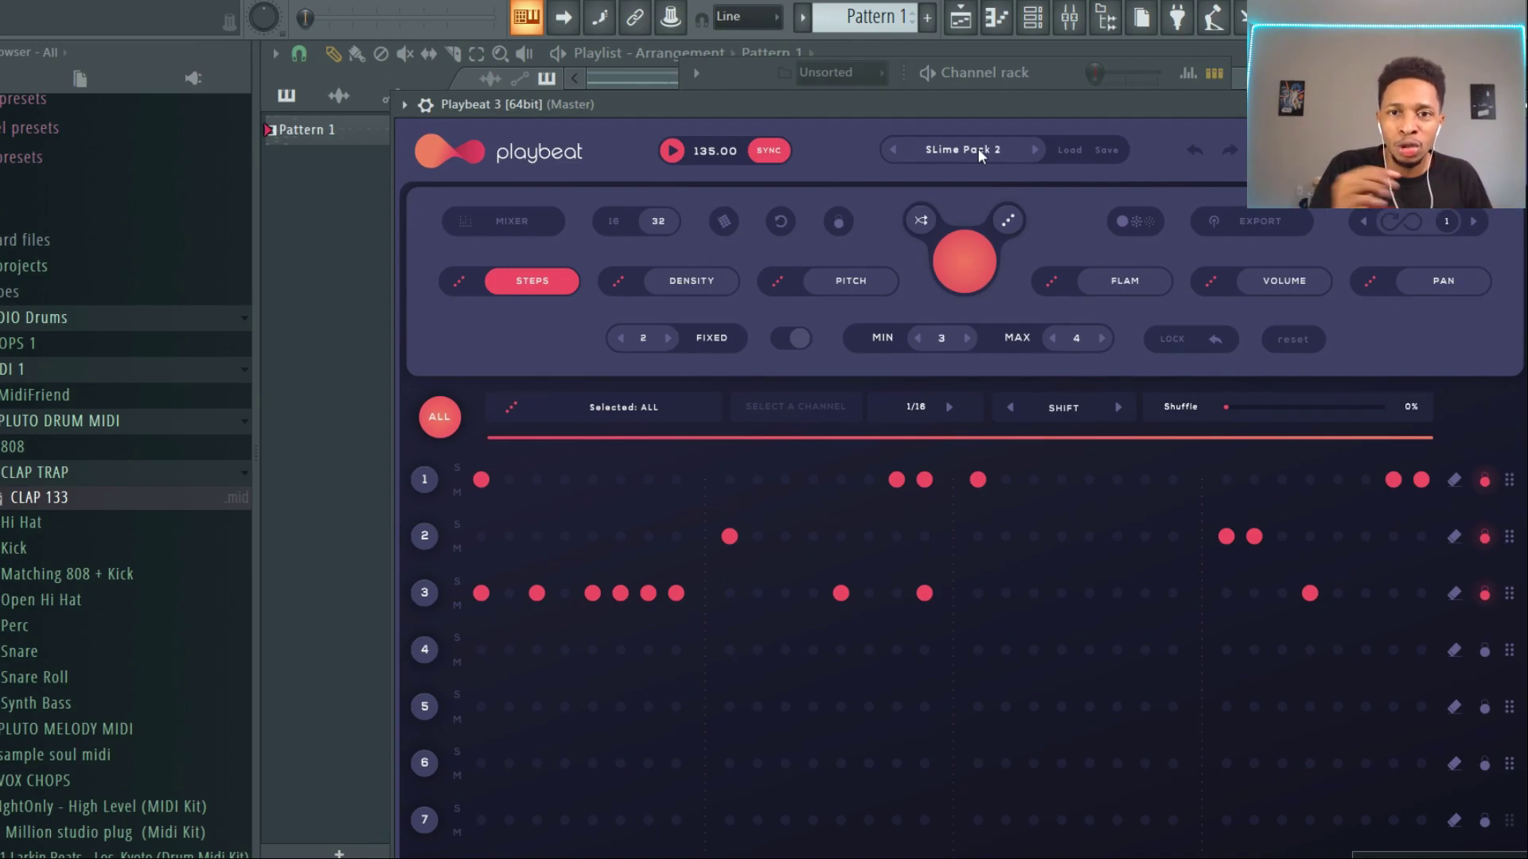
# - Generate new random steps for the unlocked channels around locked channels 1 to 3 and play the full pattern
pyautogui.press('space')
pyautogui.click(970, 262)
pyautogui.press('space')
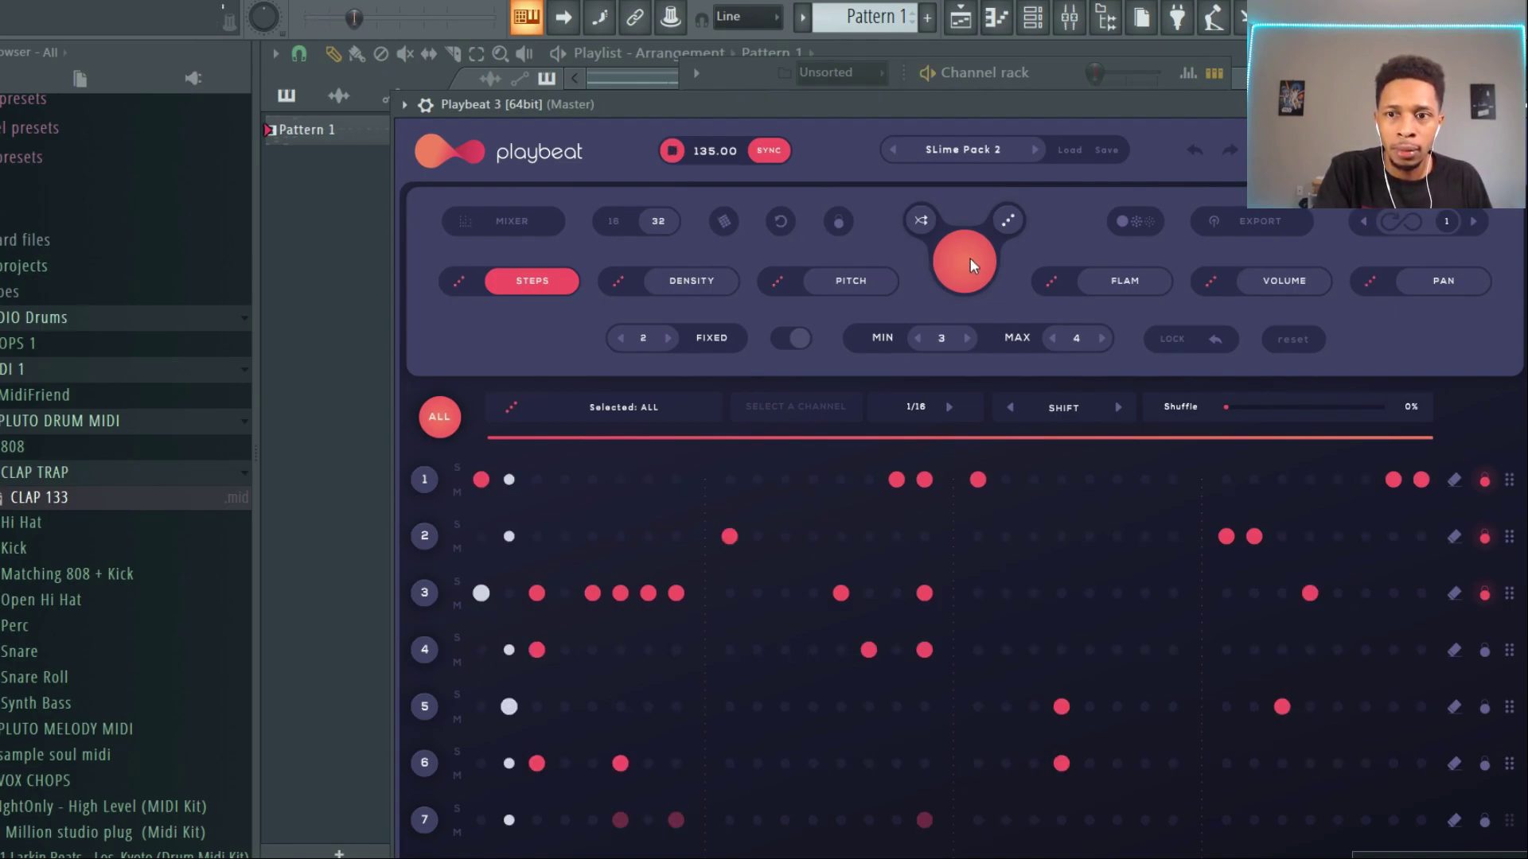
pyautogui.press('space')
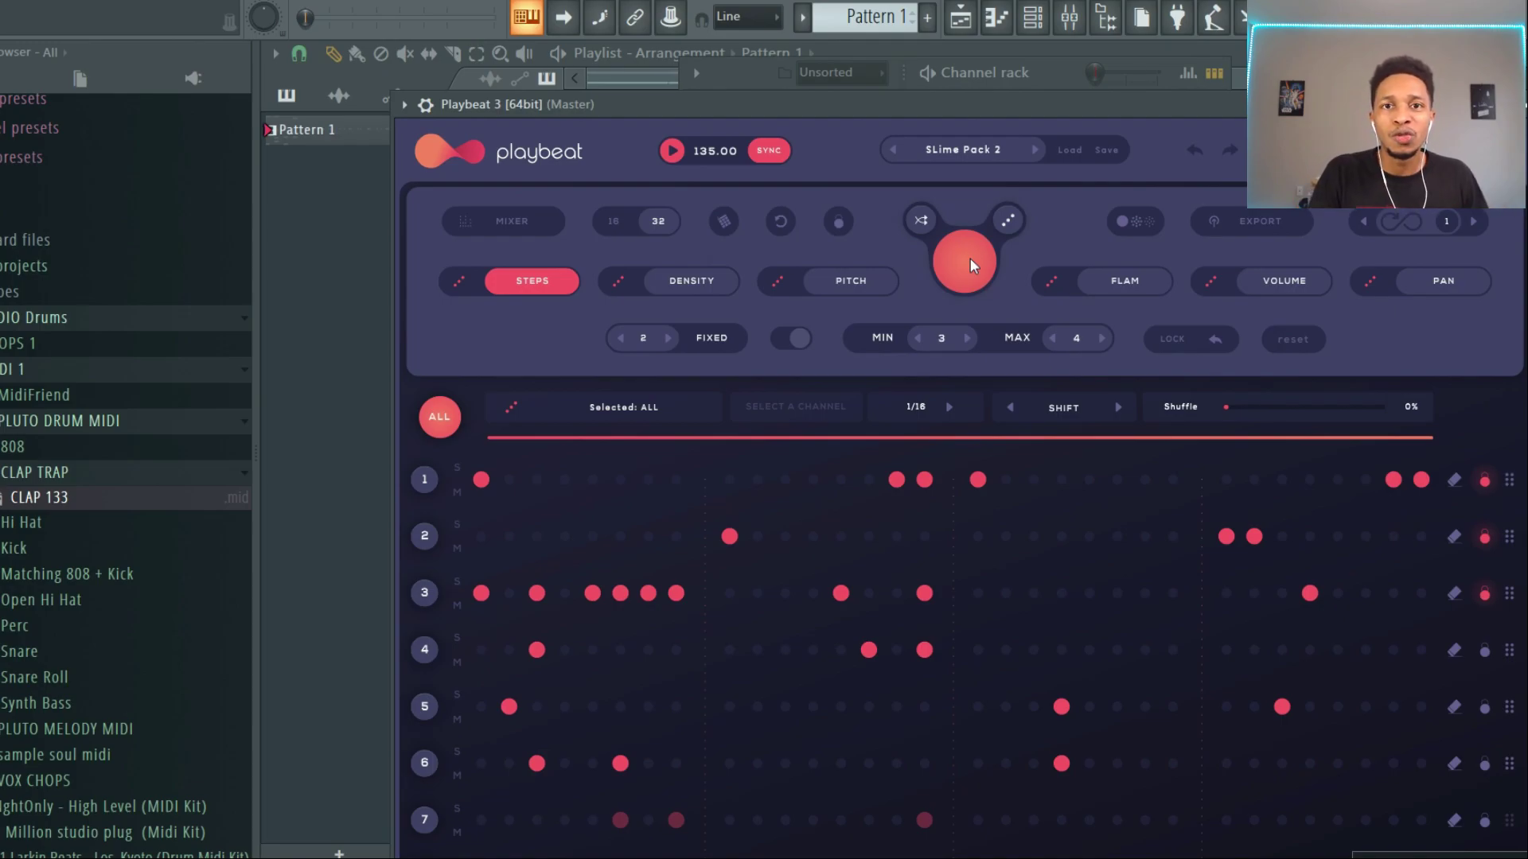
pyautogui.press('space')
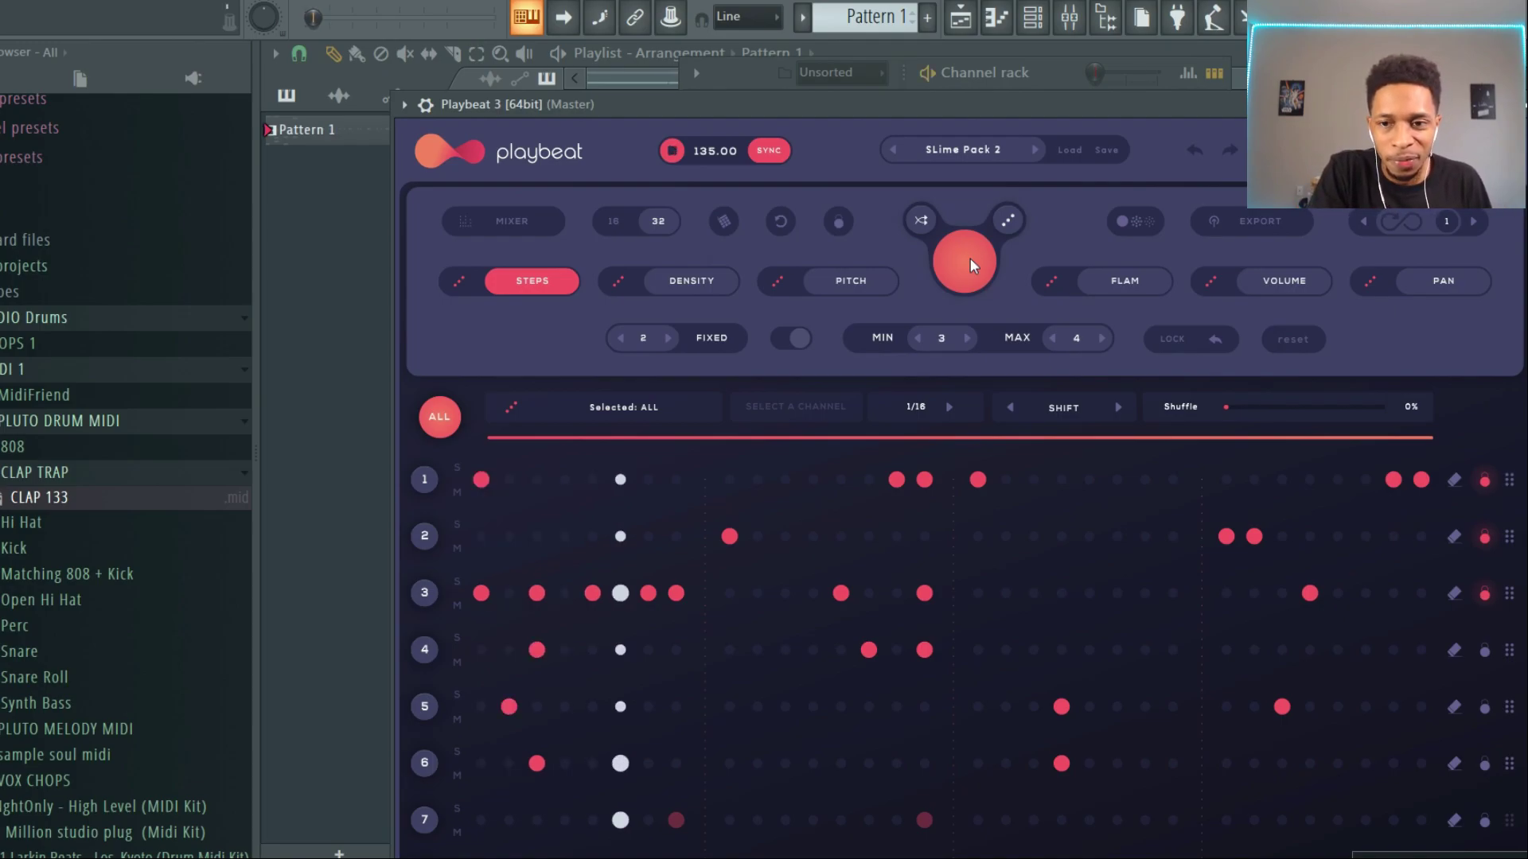